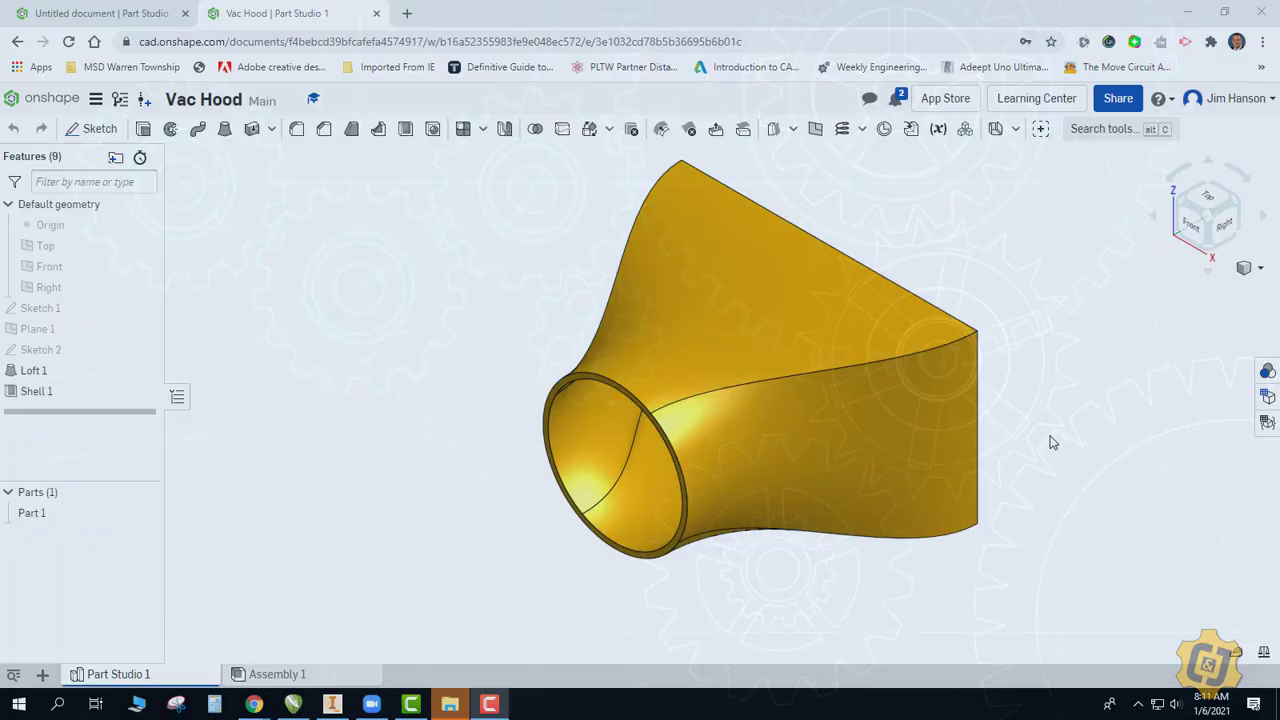
Step: In the untitled document, sketch a circle about 2.97 in in diameter on the Front plane, centred on the origin
{"action": "right_click_drag", "start_coordinate": [1049, 440], "coordinate": [1048, 295]}
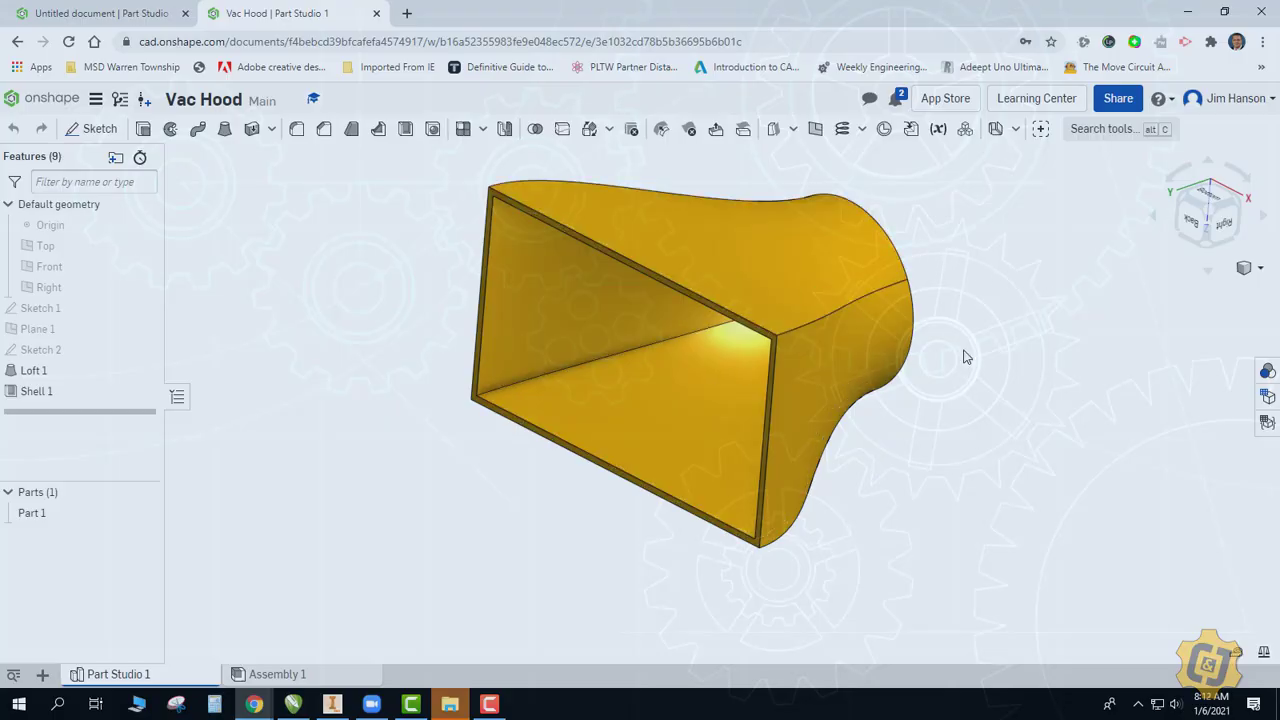
{"action": "left_click", "coordinate": [105, 13]}
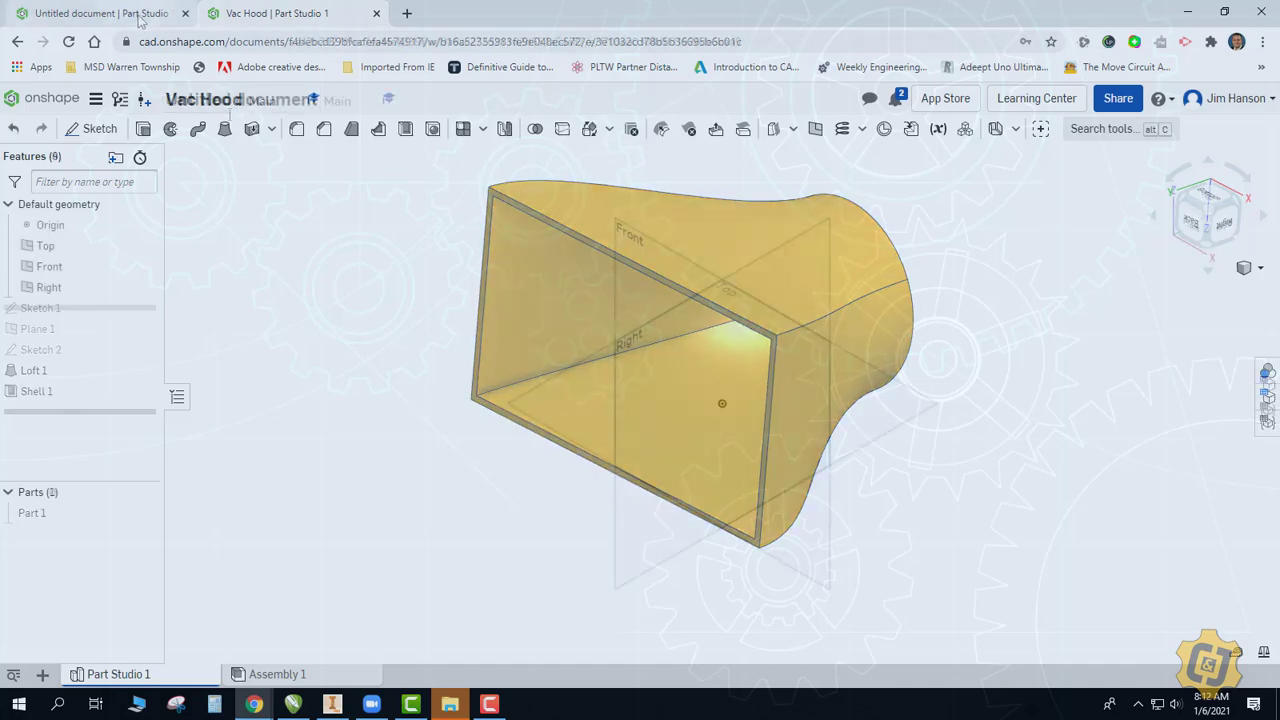
{"action": "left_click", "coordinate": [90, 129]}
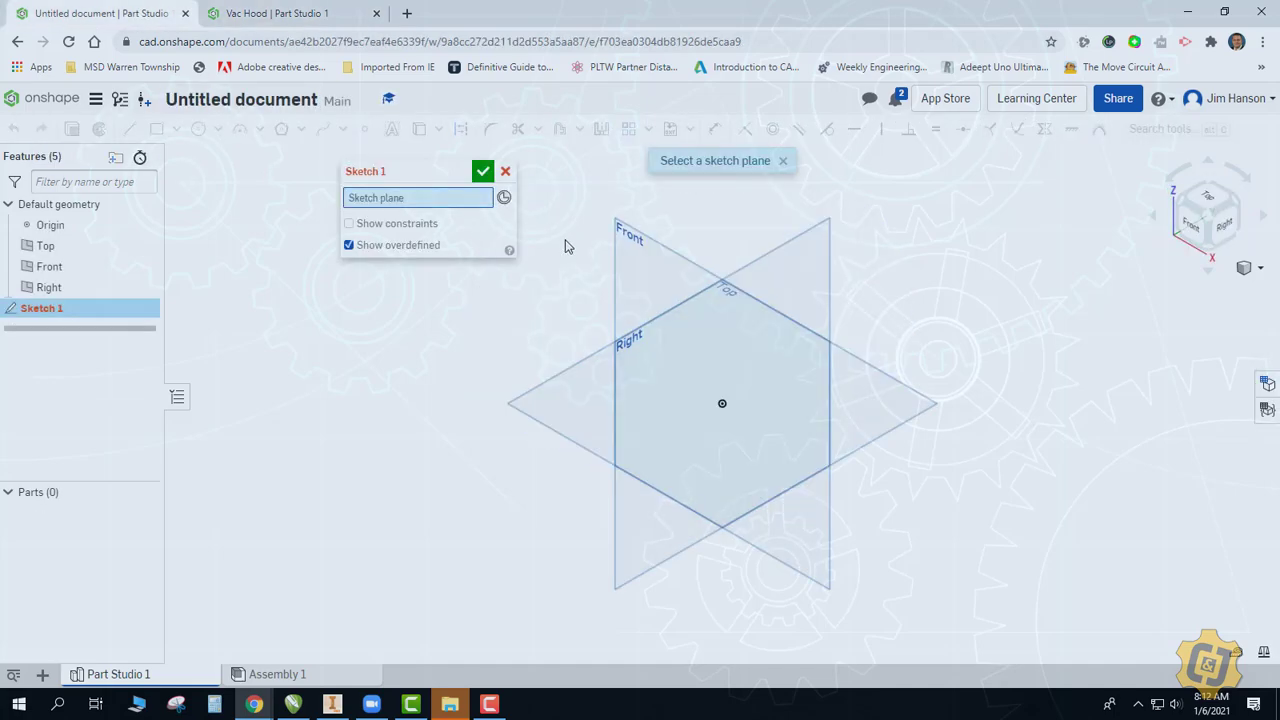
{"action": "left_click", "coordinate": [623, 250]}
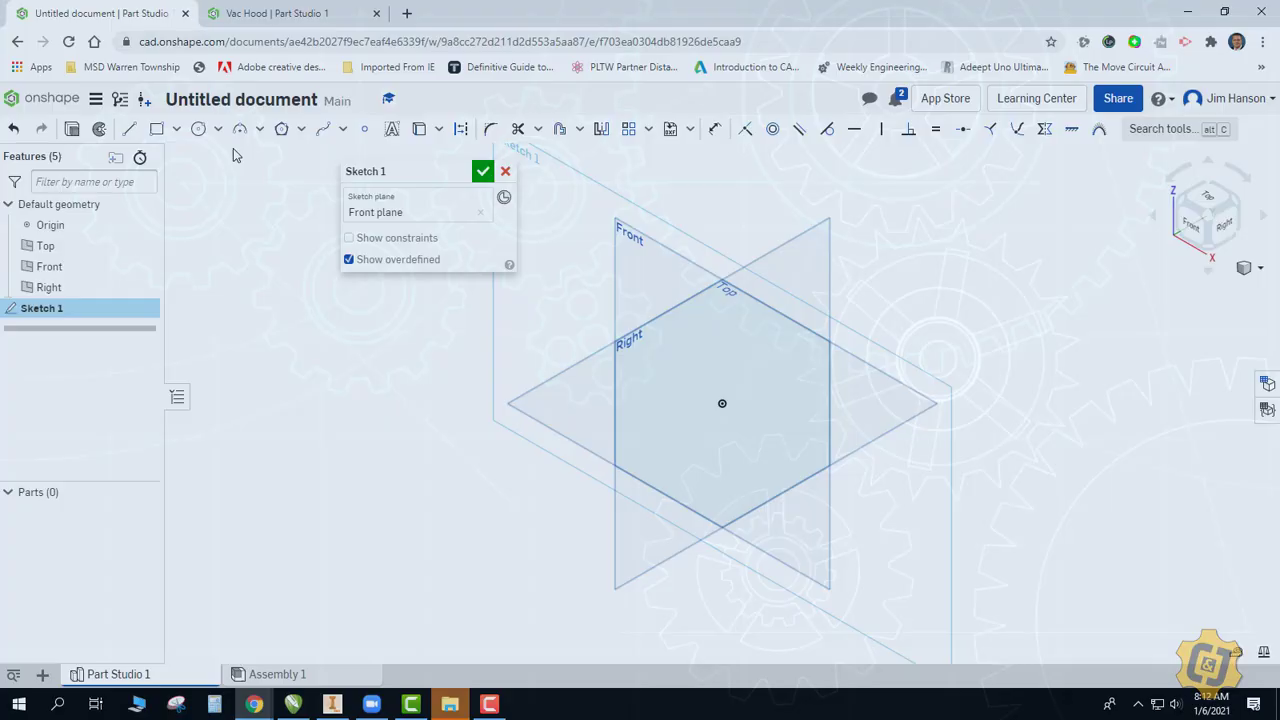
{"action": "left_click", "coordinate": [198, 129]}
{"action": "left_click", "coordinate": [722, 403]}
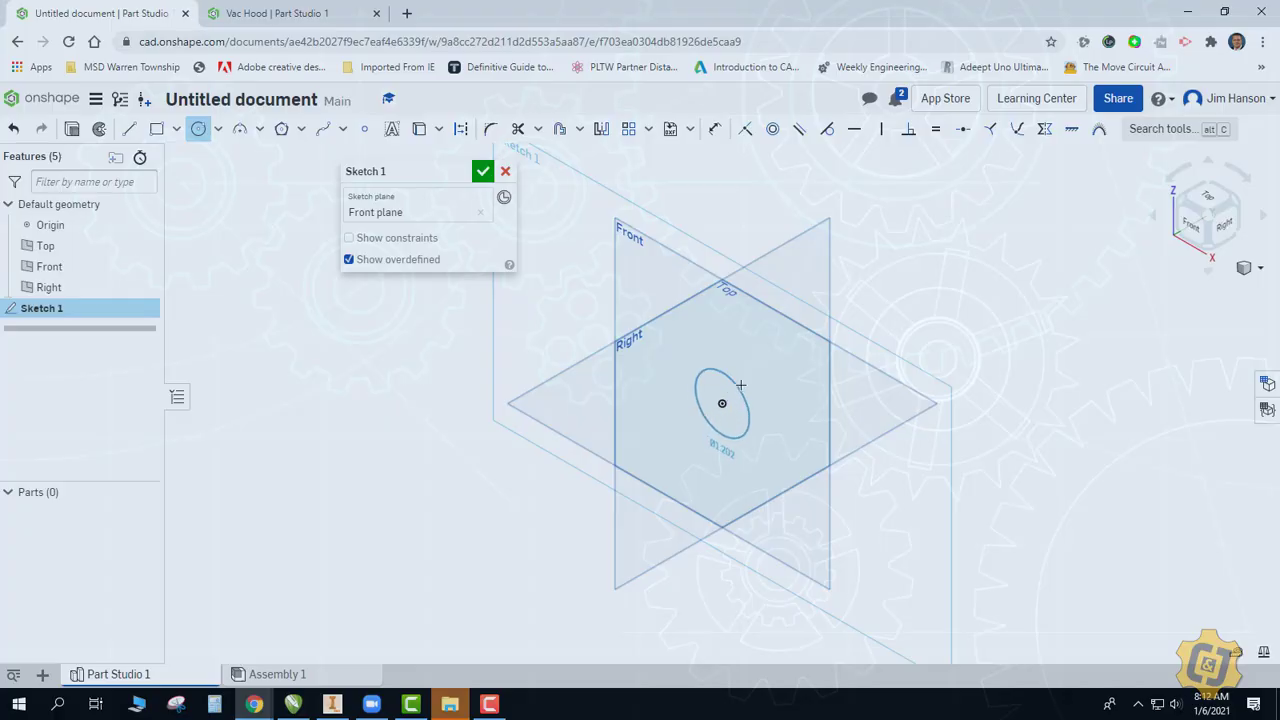
{"action": "left_click", "coordinate": [751, 370]}
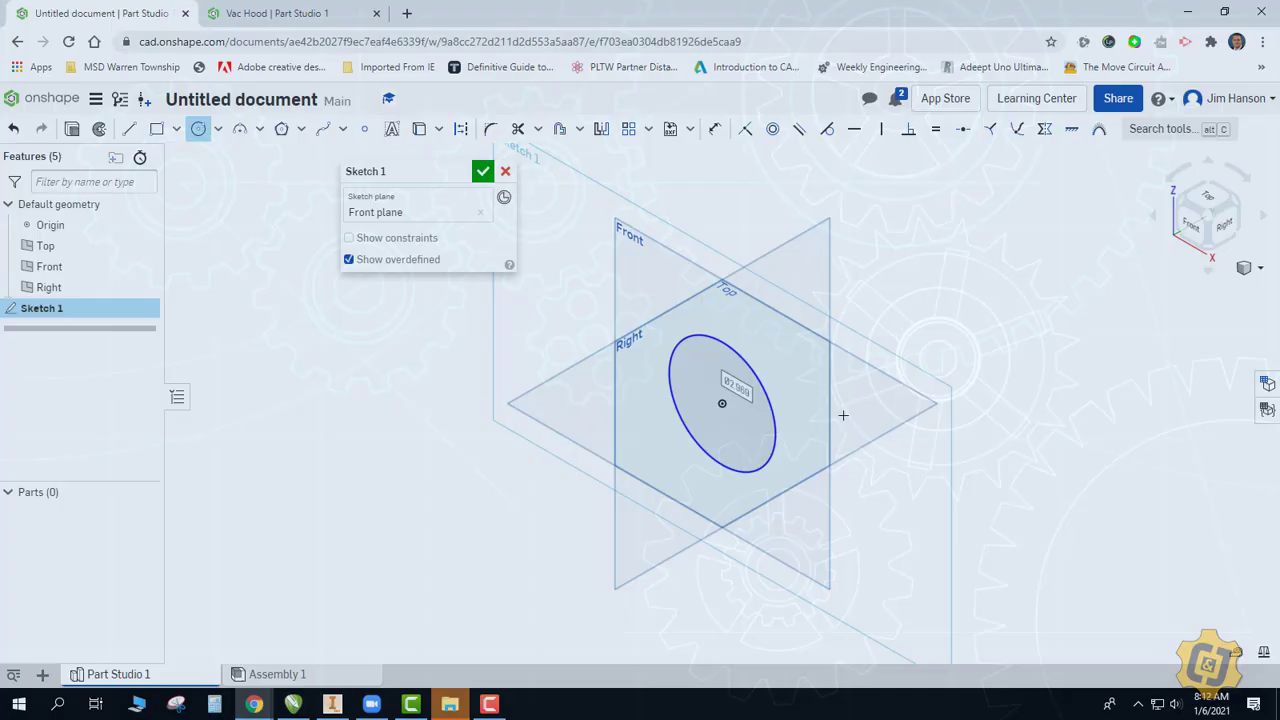
{"action": "left_click", "coordinate": [483, 171]}
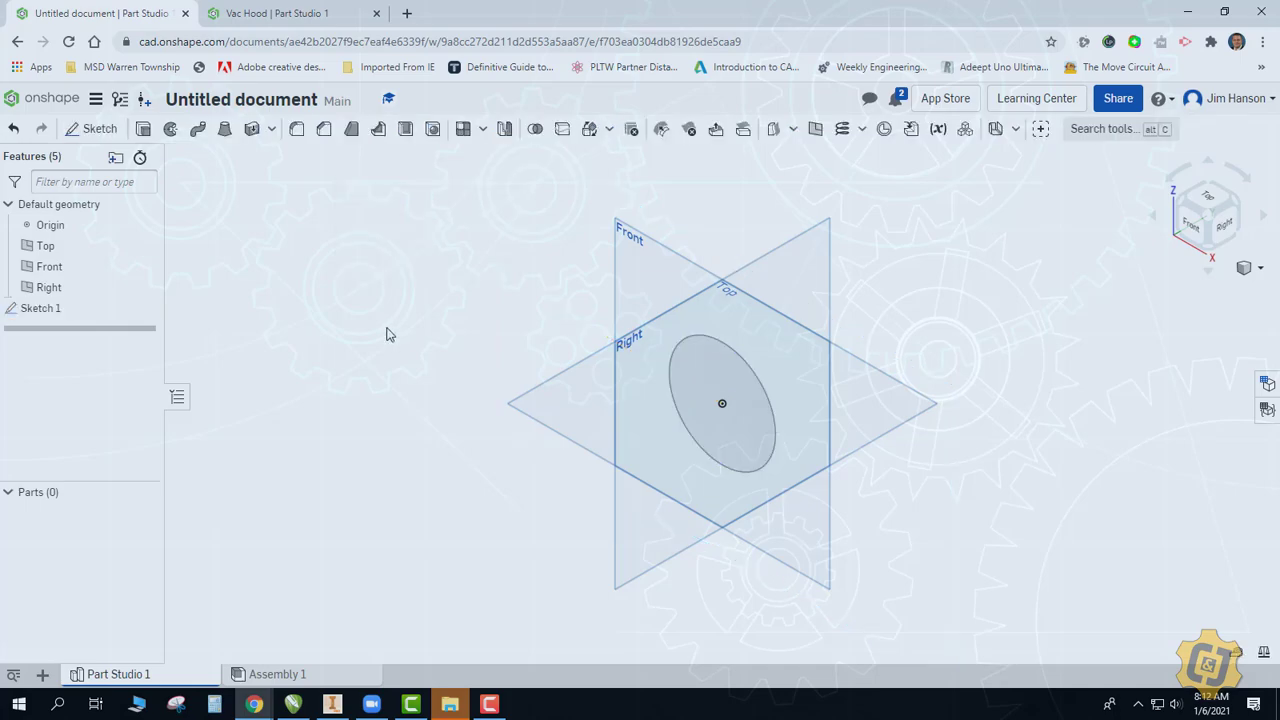
Step: Examine the rectangular opening and the round end of the finished Vac Hood reference model
{"action": "left_click", "coordinate": [275, 13]}
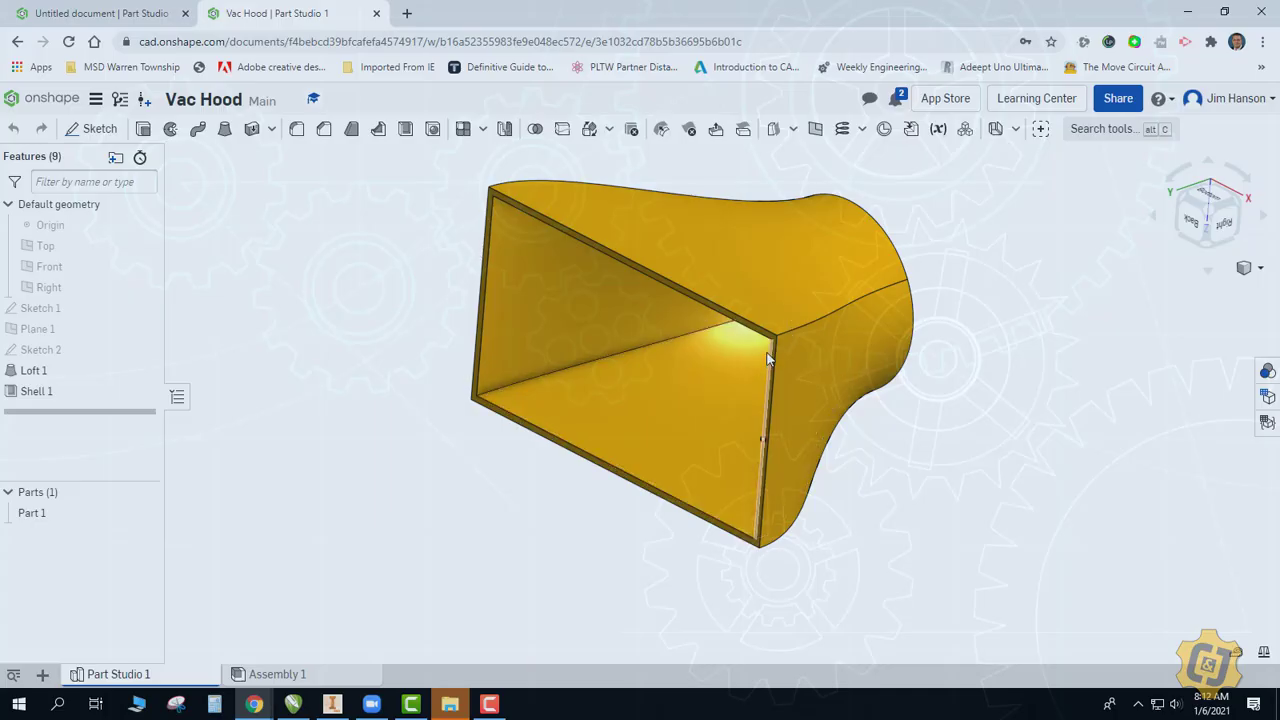
{"action": "right_click_drag", "start_coordinate": [971, 291], "coordinate": [937, 292]}
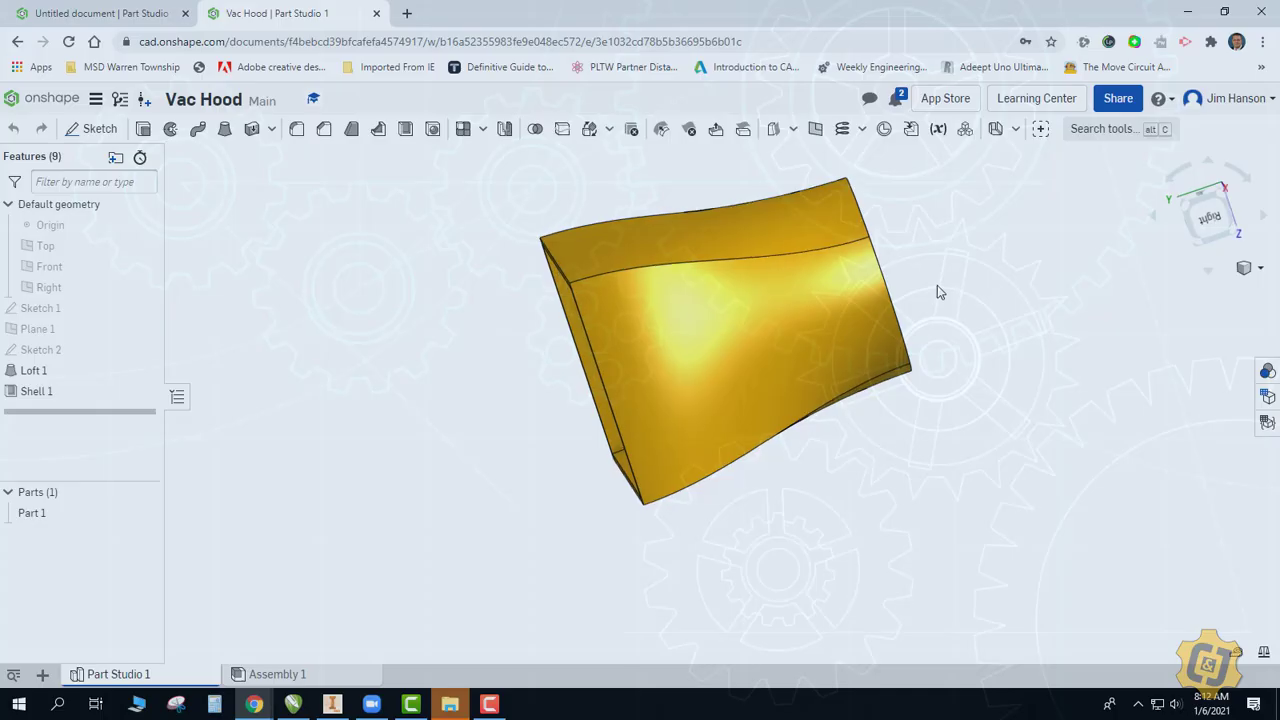
{"action": "right_click_drag", "start_coordinate": [889, 240], "coordinate": [700, 389]}
{"action": "mouse_move", "coordinate": [770, 356]}
{"action": "right_mouse_down"}
{"action": "mouse_move", "coordinate": [756, 395]}
{"action": "mouse_move", "coordinate": [884, 398]}
{"action": "mouse_move", "coordinate": [889, 423]}
{"action": "mouse_move", "coordinate": [829, 406]}
{"action": "mouse_move", "coordinate": [655, 446]}
{"action": "mouse_move", "coordinate": [943, 409]}
{"action": "mouse_move", "coordinate": [713, 450]}
{"action": "right_mouse_up"}
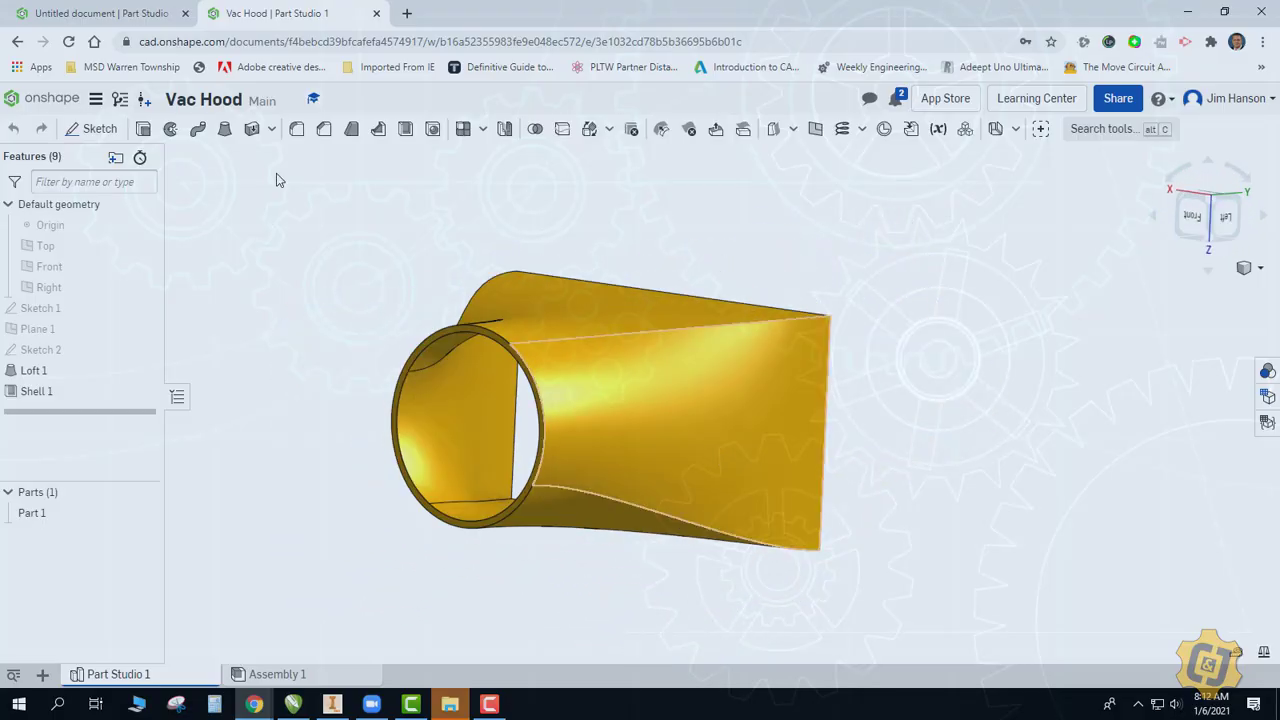
Step: In the untitled document, define an offset plane from the Front plane, placed about 2.23 in behind the circle
{"action": "left_click", "coordinate": [100, 13]}
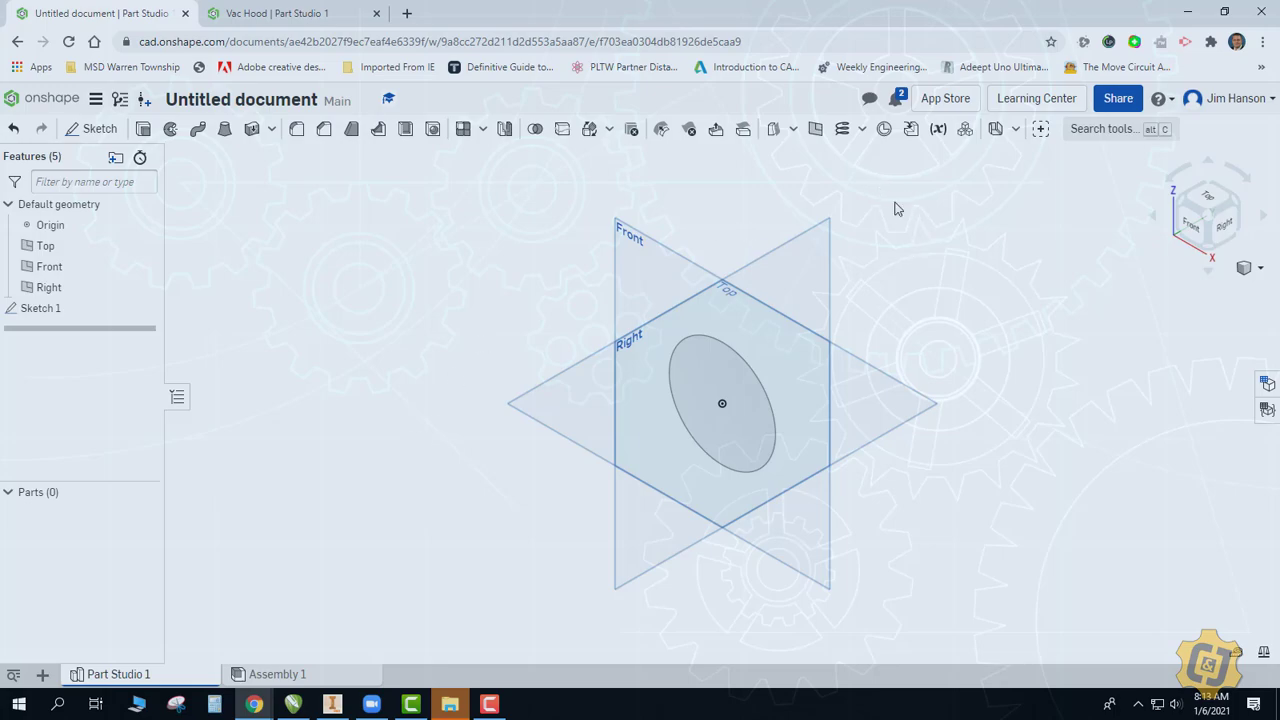
{"action": "left_click", "coordinate": [95, 128]}
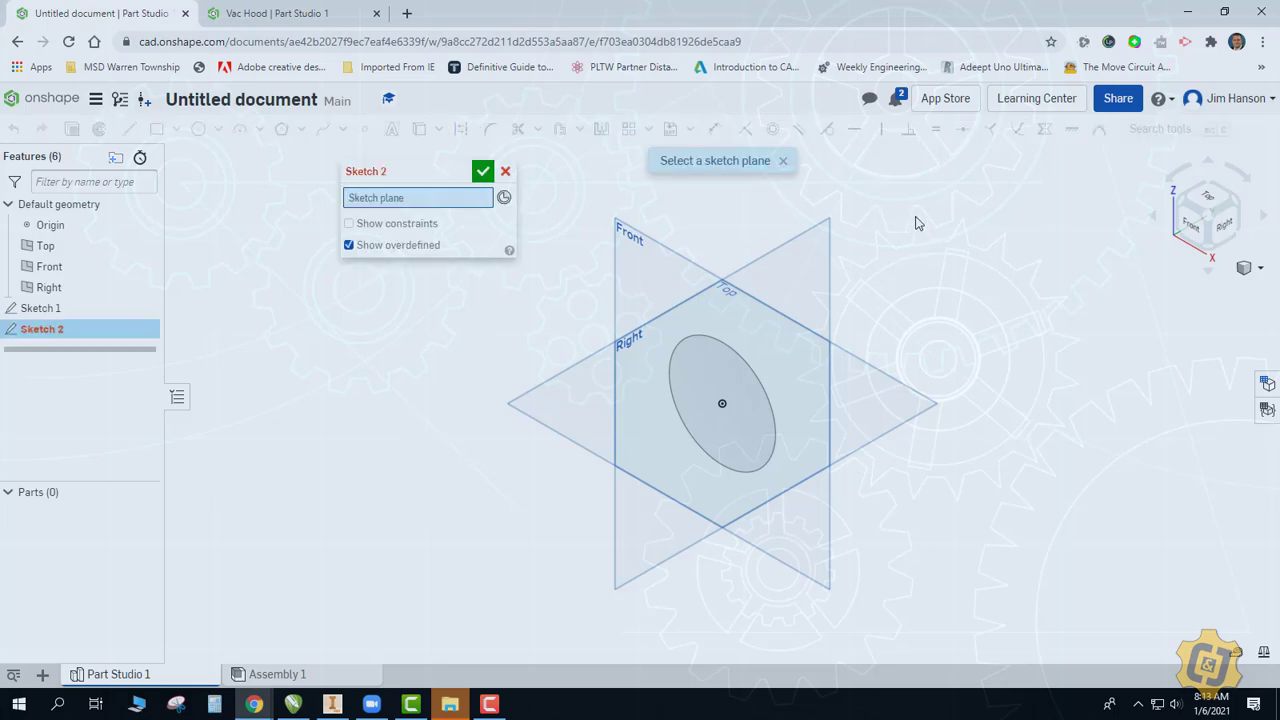
{"action": "left_click", "coordinate": [505, 171]}
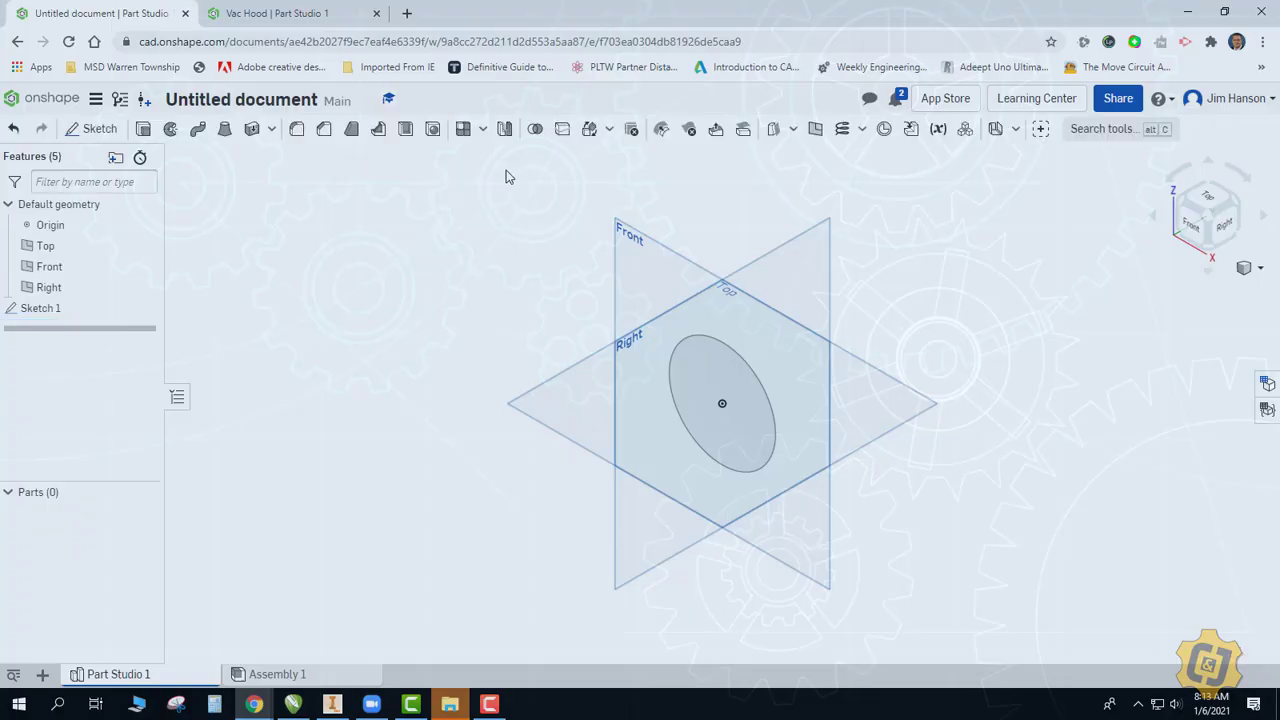
{"action": "left_click", "coordinate": [815, 132]}
{"action": "left_click", "coordinate": [437, 223]}
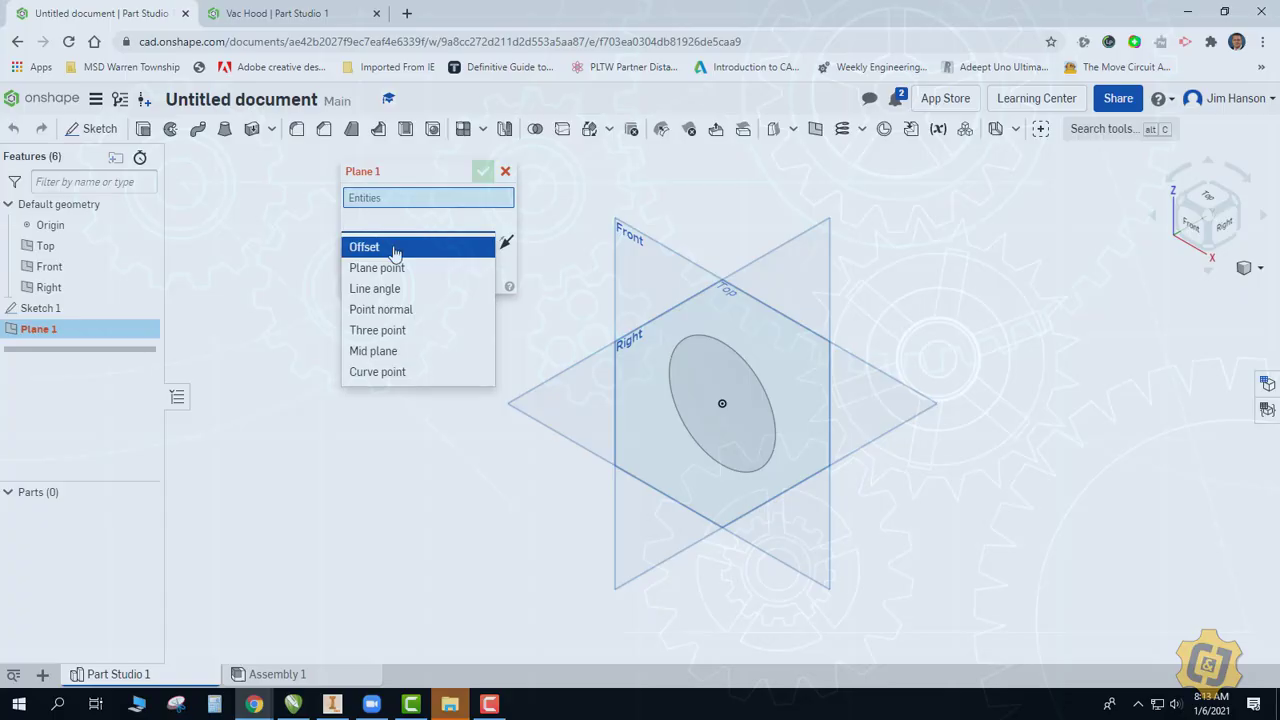
{"action": "left_click", "coordinate": [395, 250]}
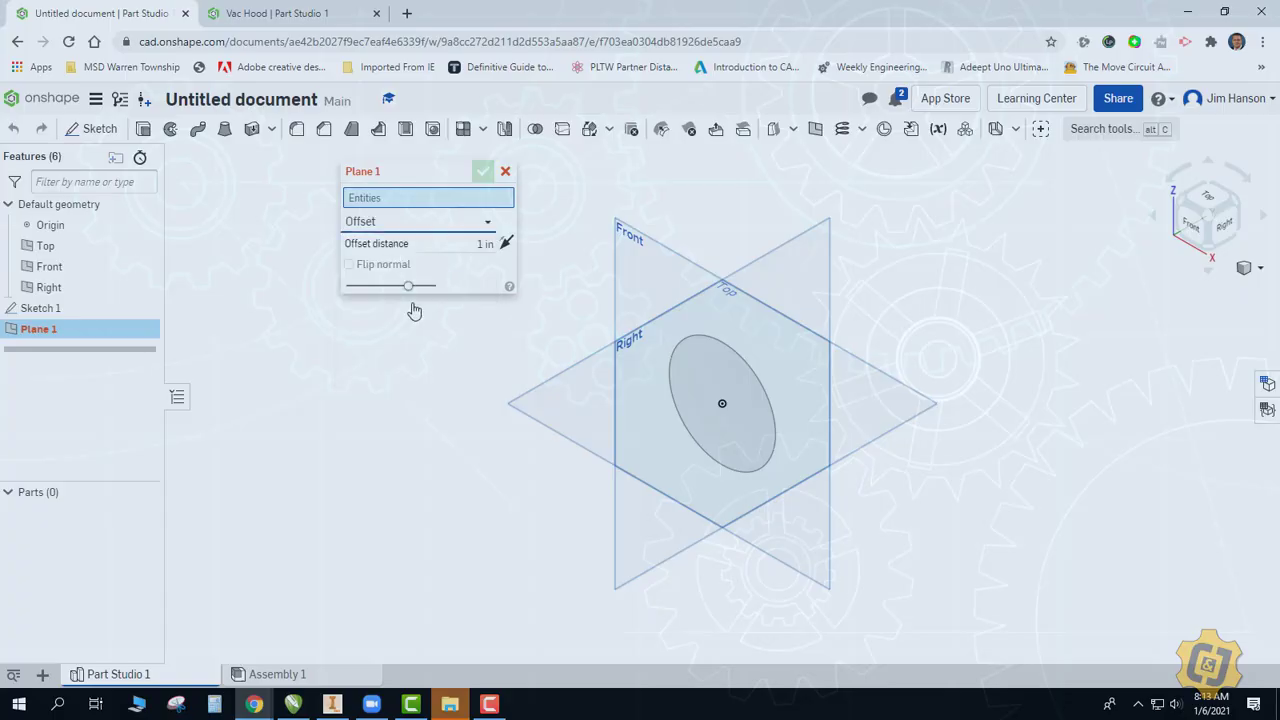
{"action": "left_click", "coordinate": [656, 252]}
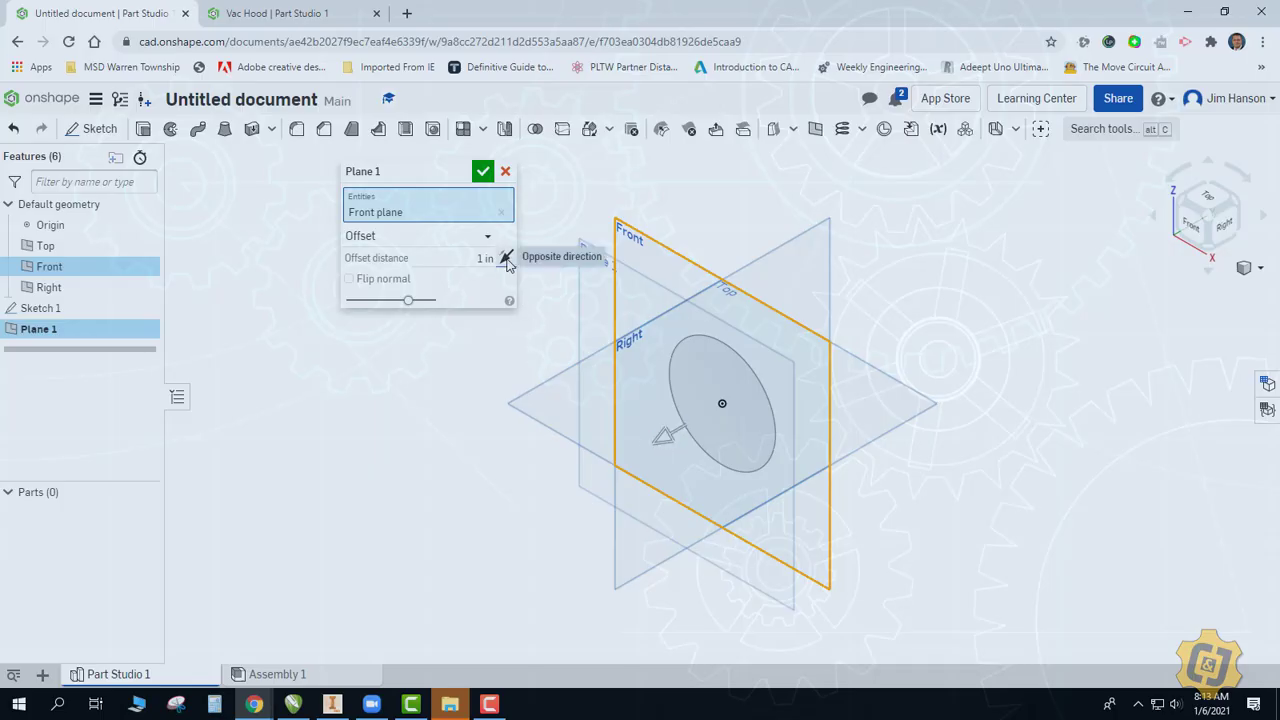
{"action": "left_click_drag", "start_coordinate": [660, 437], "coordinate": [820, 345]}
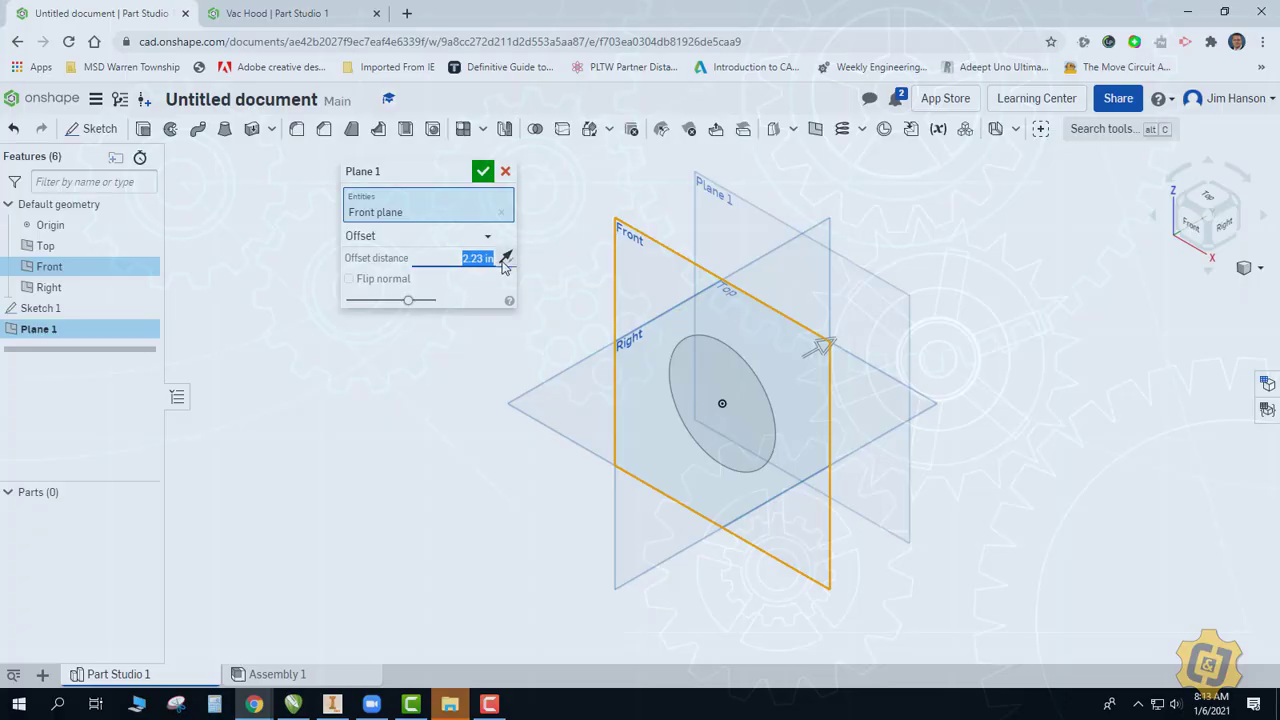
{"action": "left_click", "coordinate": [505, 260]}
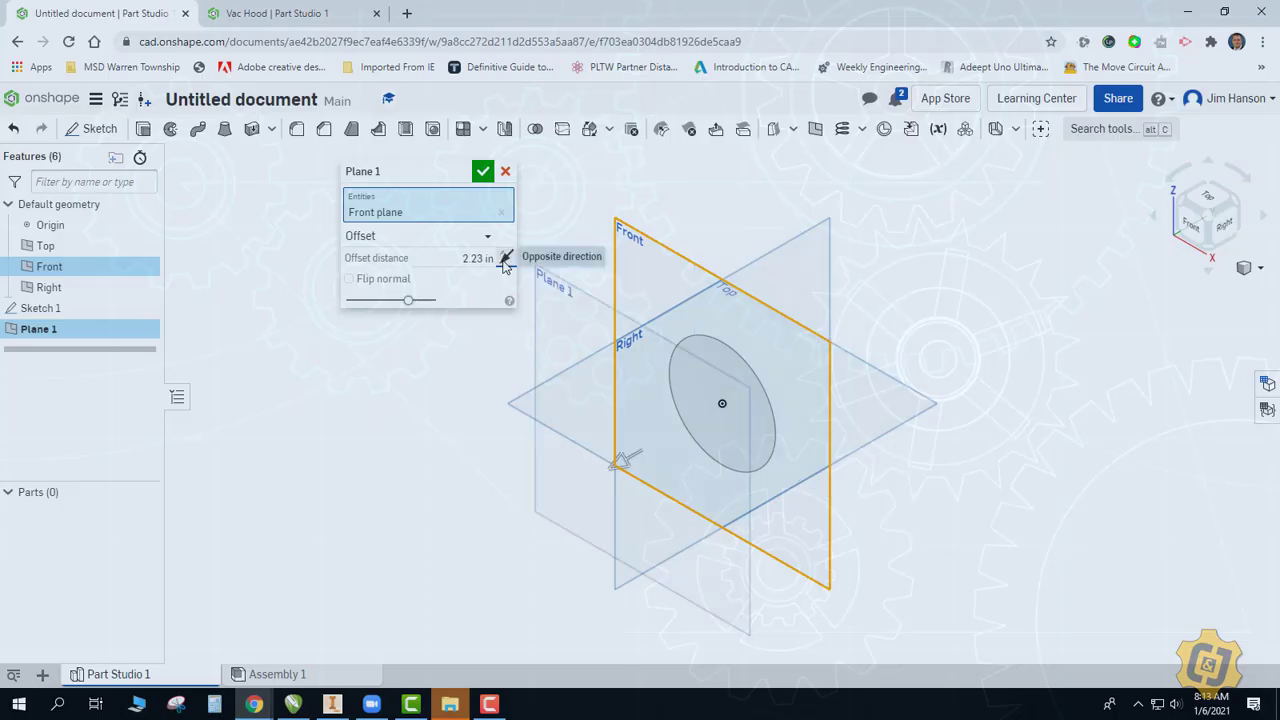
{"action": "left_click", "coordinate": [505, 260]}
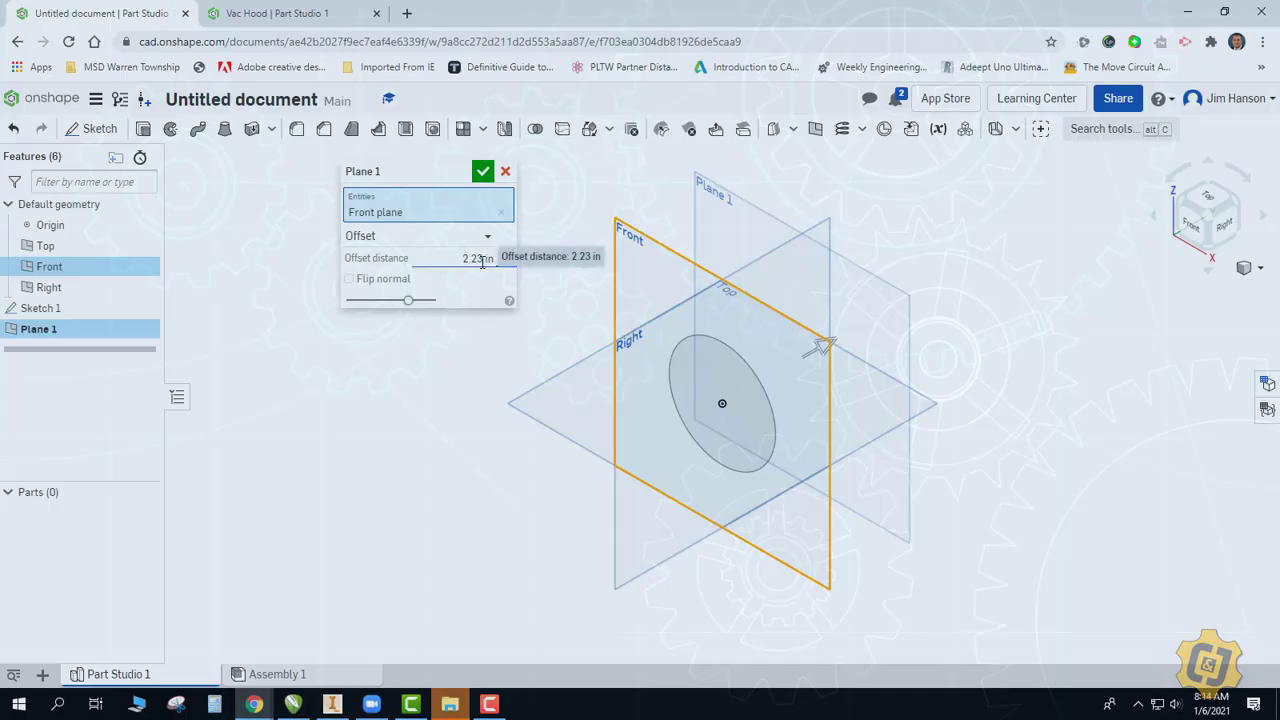
Step: Extend the new plane's offset distance to about 3.31 in, accept it and return to the isometric view
{"action": "left_click", "coordinate": [1224, 222]}
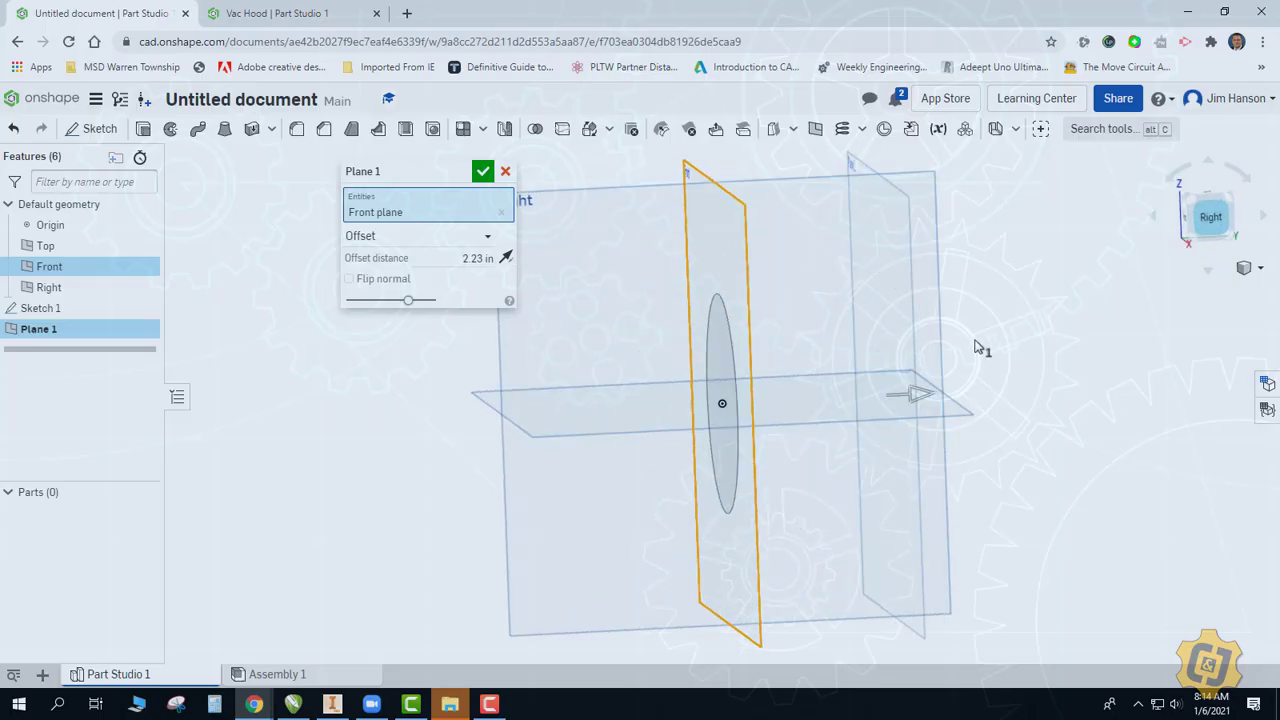
{"action": "left_click_drag", "start_coordinate": [940, 400], "coordinate": [1023, 403]}
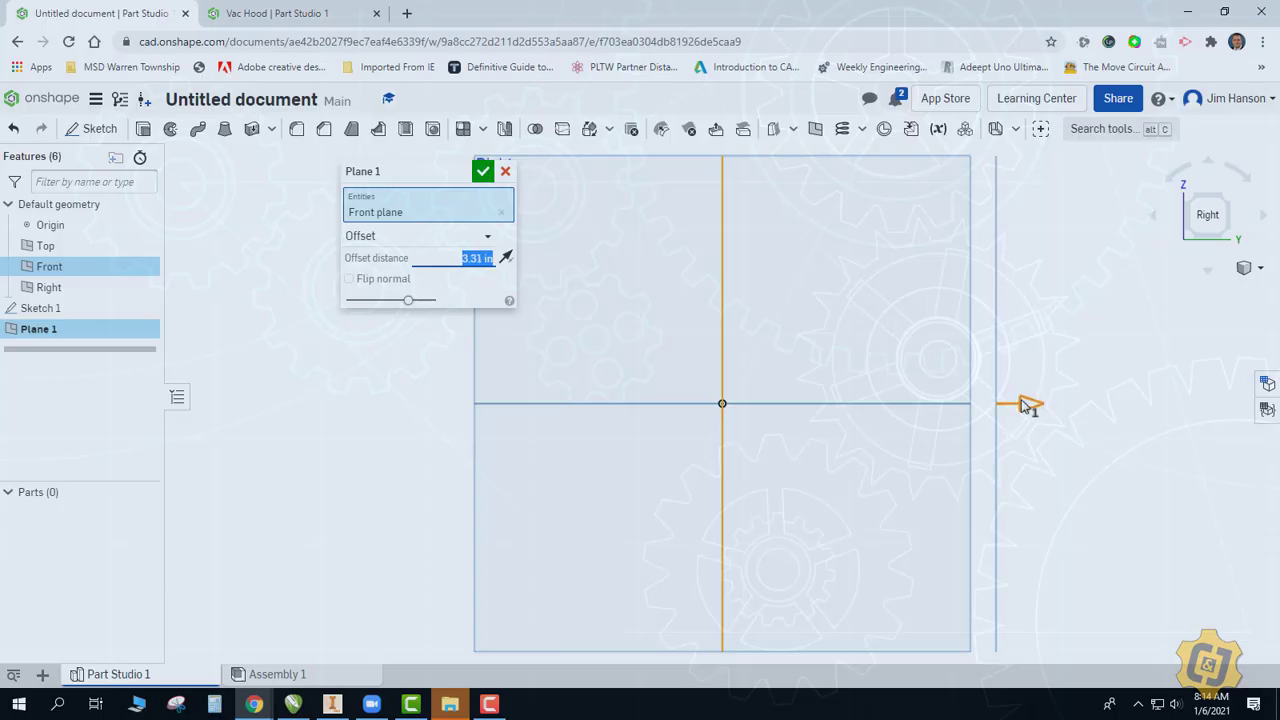
{"action": "left_click", "coordinate": [483, 171]}
{"action": "right_click", "coordinate": [414, 275]}
{"action": "left_click", "coordinate": [446, 350]}
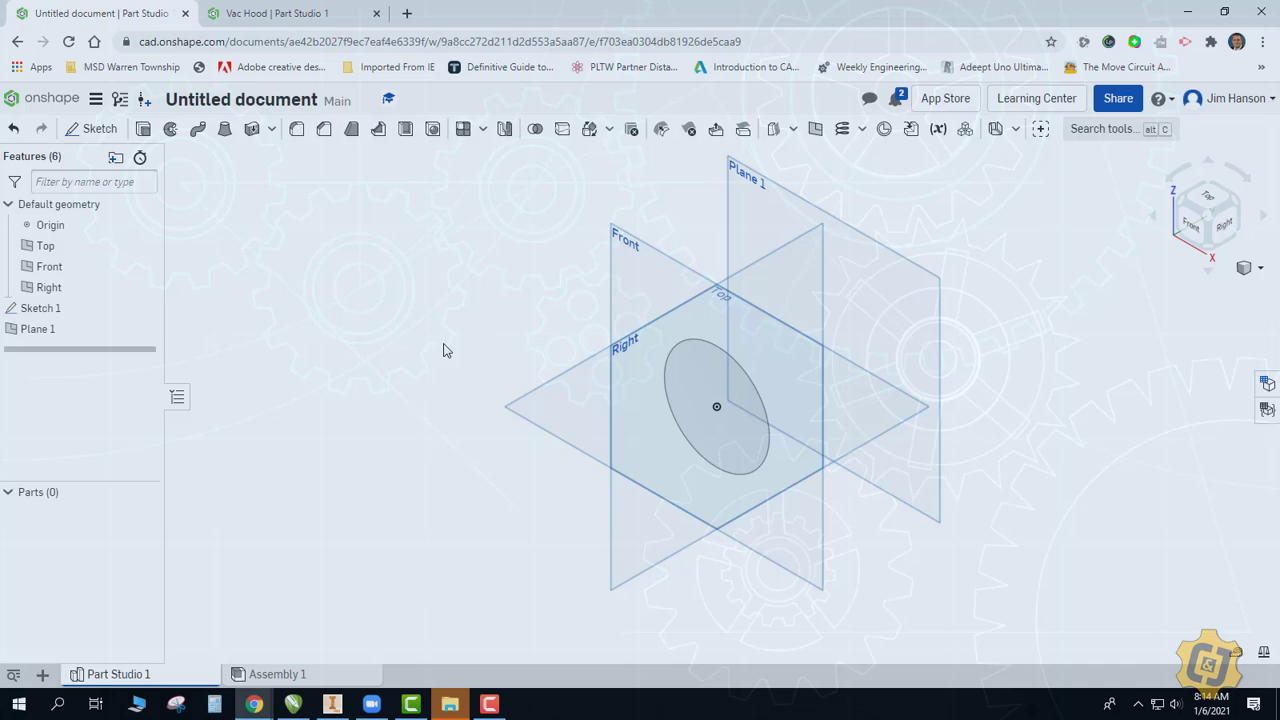
{"action": "left_click", "coordinate": [738, 214]}
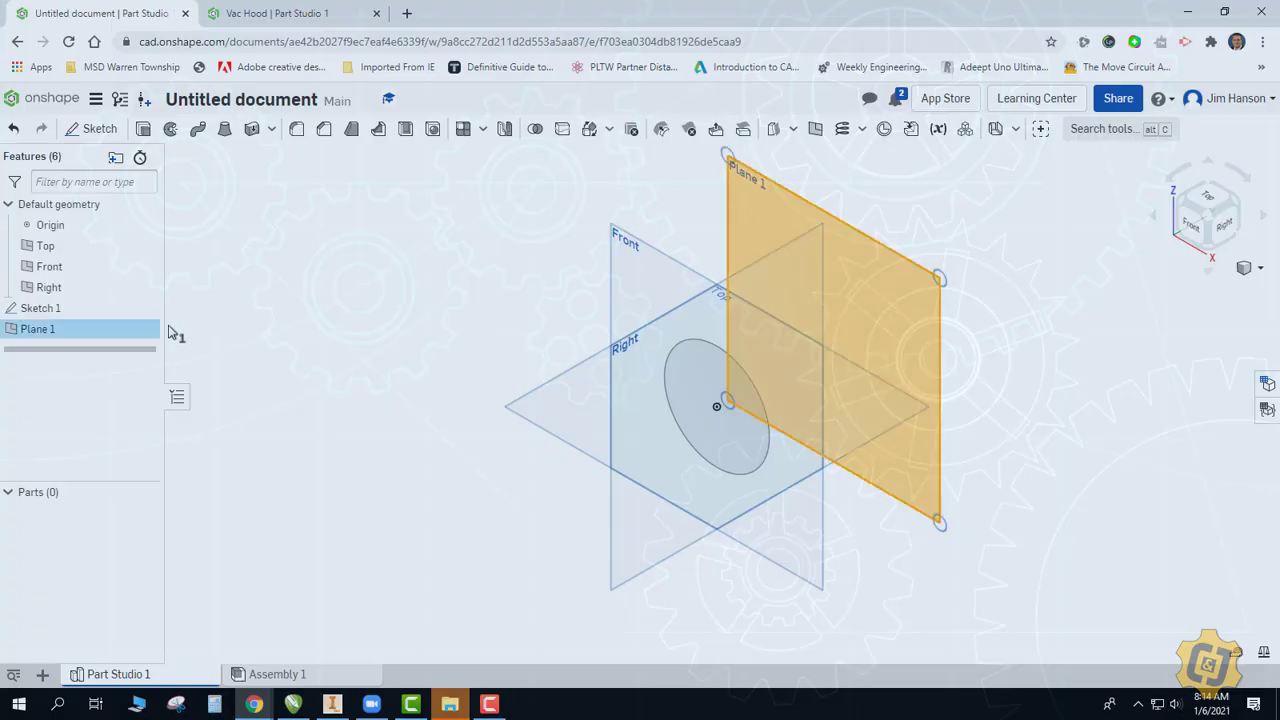
{"action": "right_click", "coordinate": [65, 335]}
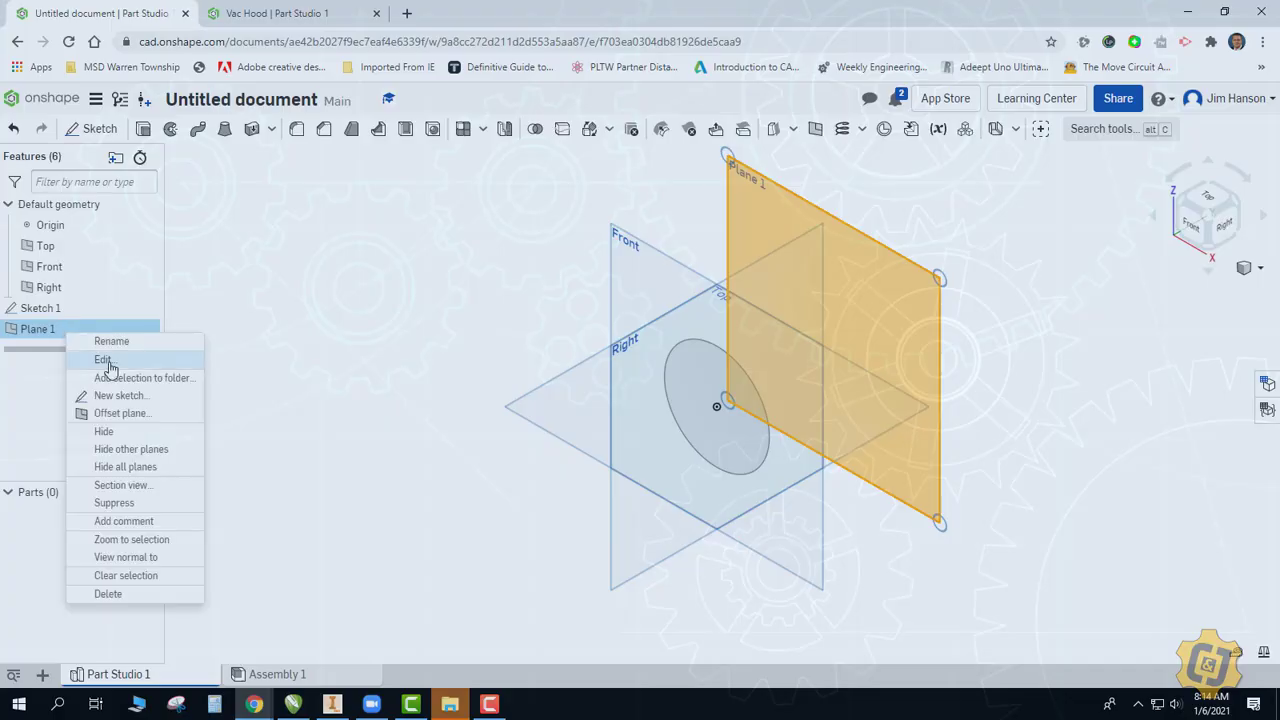
{"action": "left_click", "coordinate": [104, 360]}
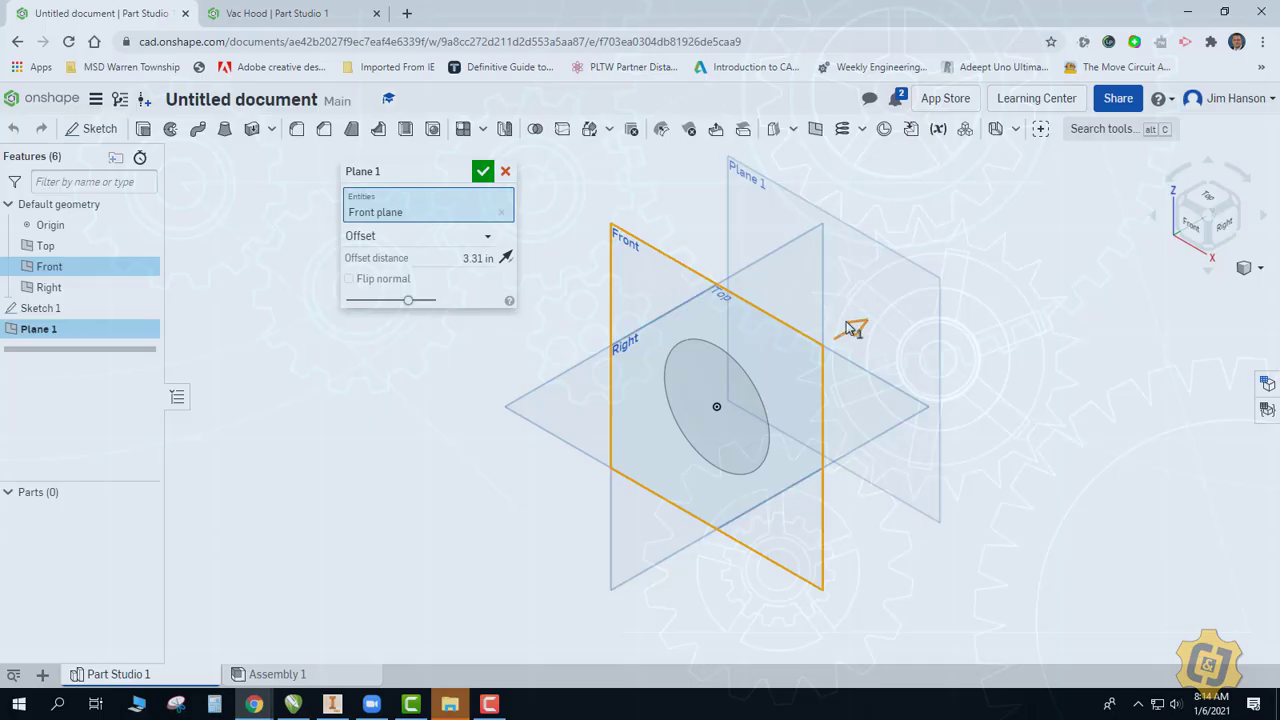
{"action": "left_click_drag", "start_coordinate": [853, 327], "coordinate": [874, 315]}
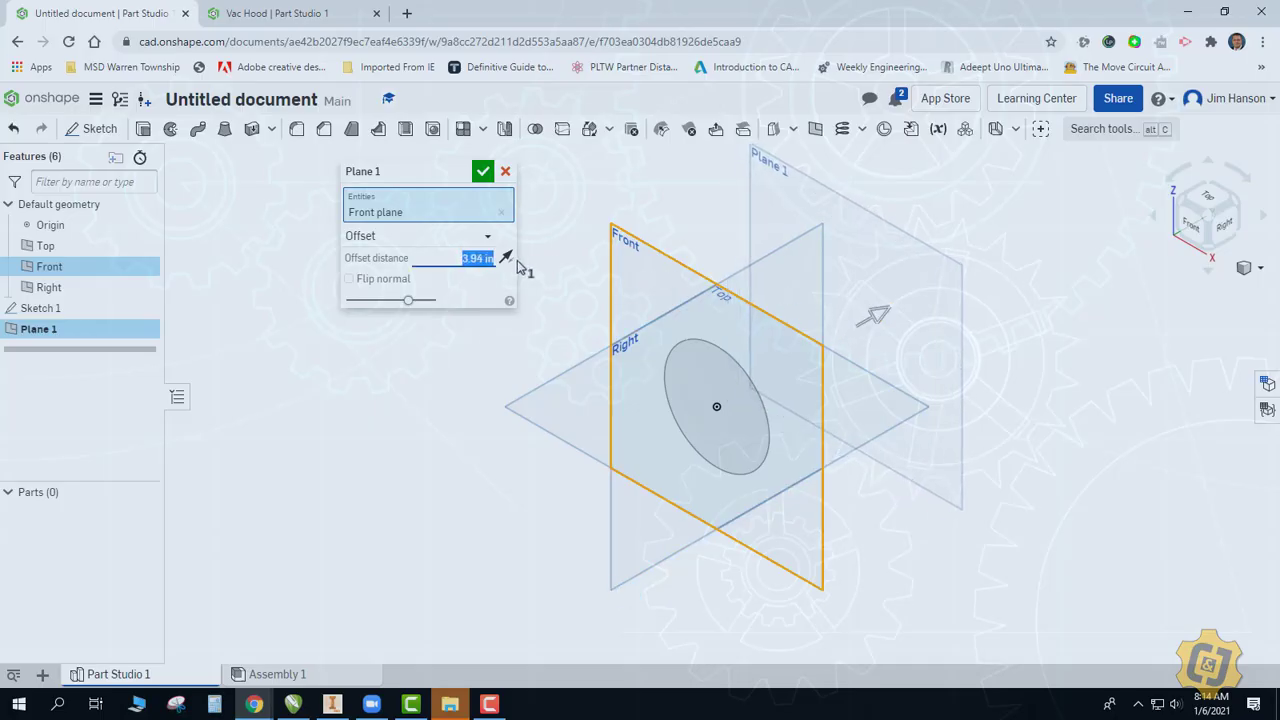
{"action": "left_click", "coordinate": [506, 172]}
{"action": "right_click", "coordinate": [758, 190]}
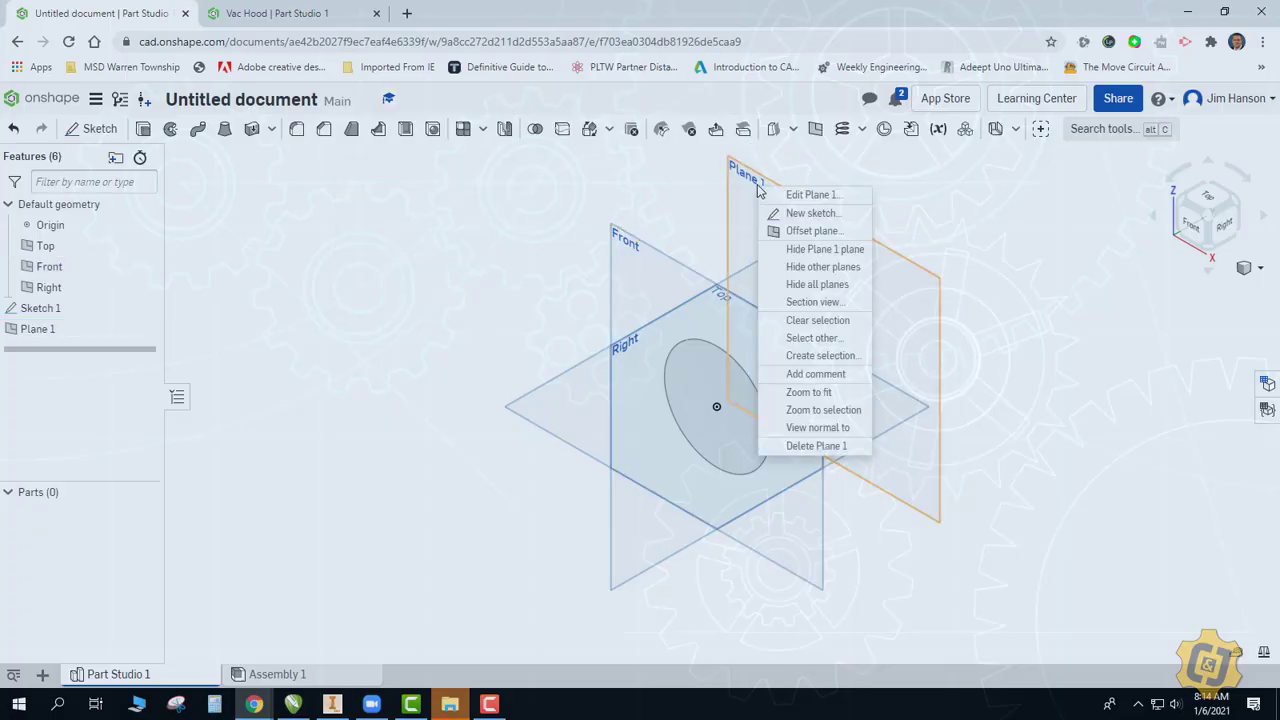
{"action": "left_click", "coordinate": [792, 195]}
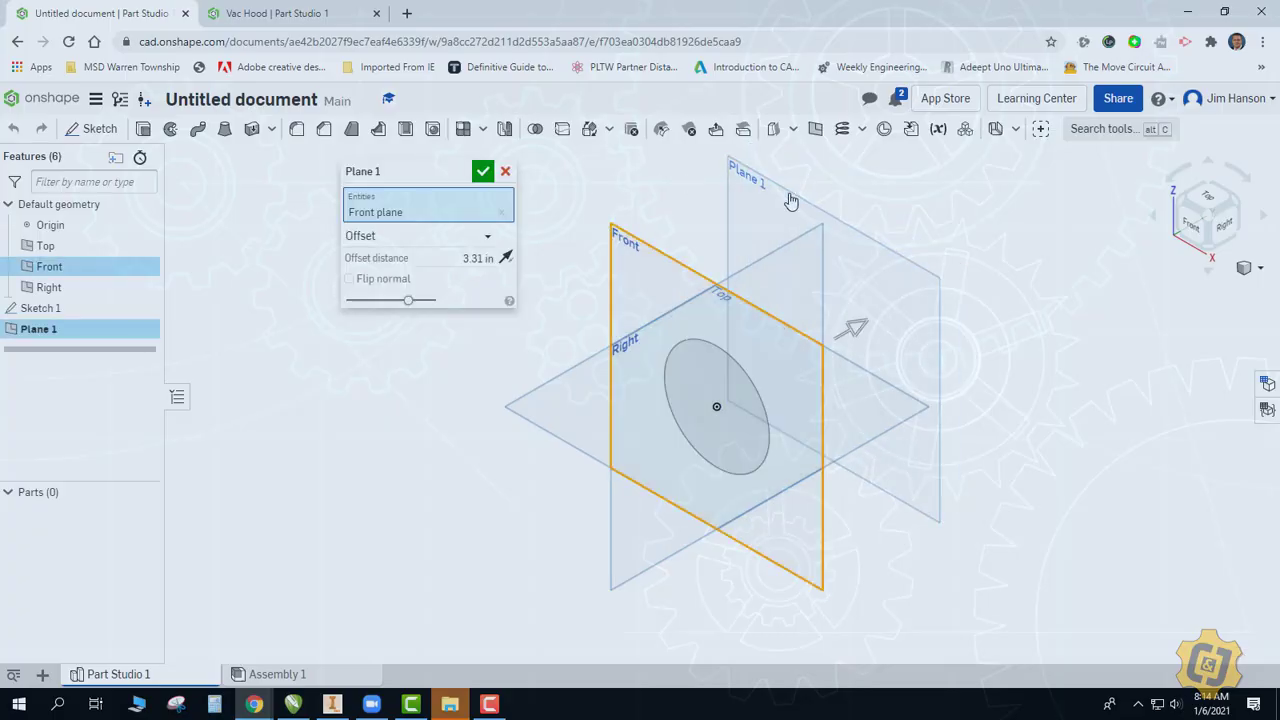
{"action": "left_click", "coordinate": [505, 172]}
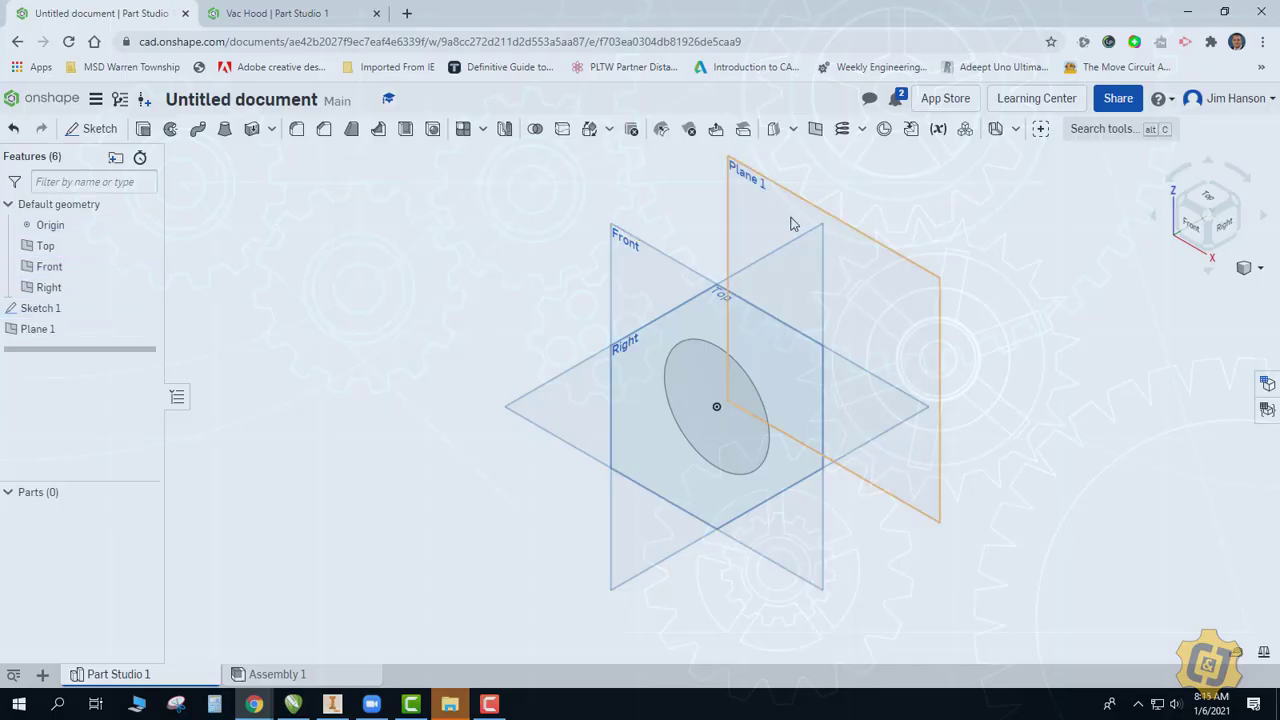
Step: Start a new sketch on the offset plane, Plane 1
{"action": "middle_click_drag", "start_coordinate": [531, 349], "coordinate": [524, 364]}
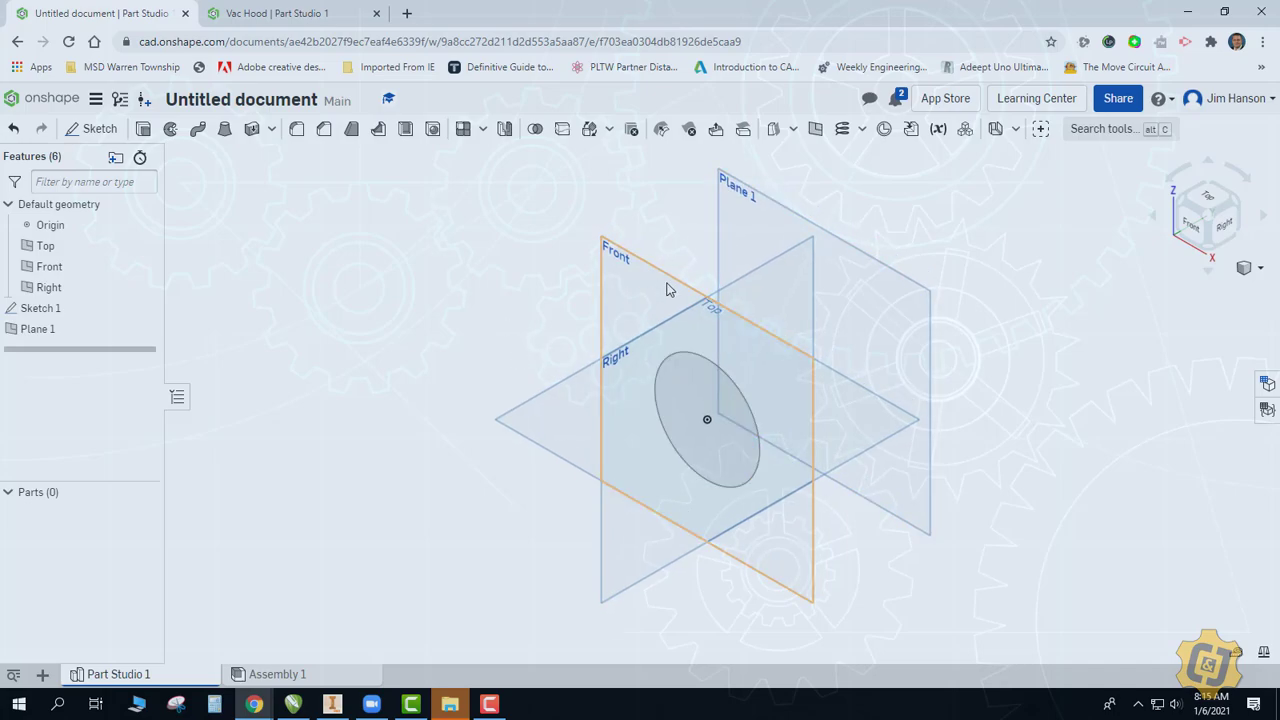
{"action": "right_click", "coordinate": [489, 248]}
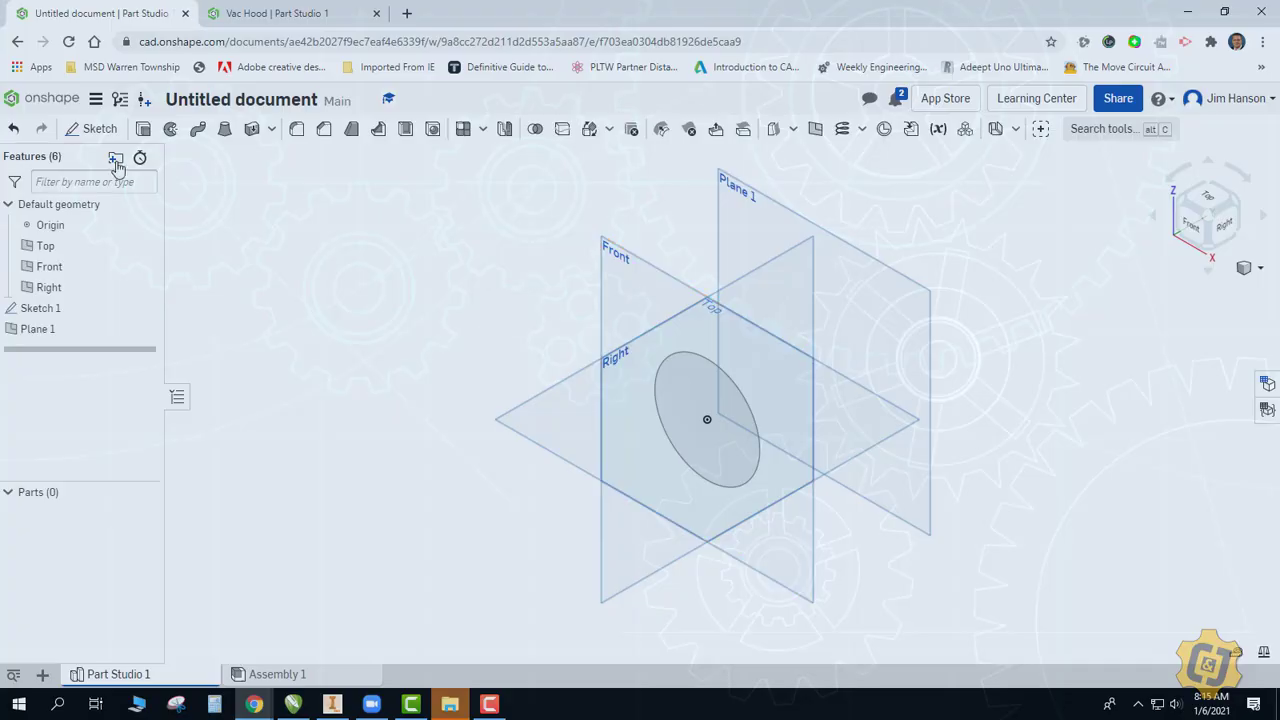
{"action": "key", "text": "shift+s"}
{"action": "left_click", "coordinate": [771, 204]}
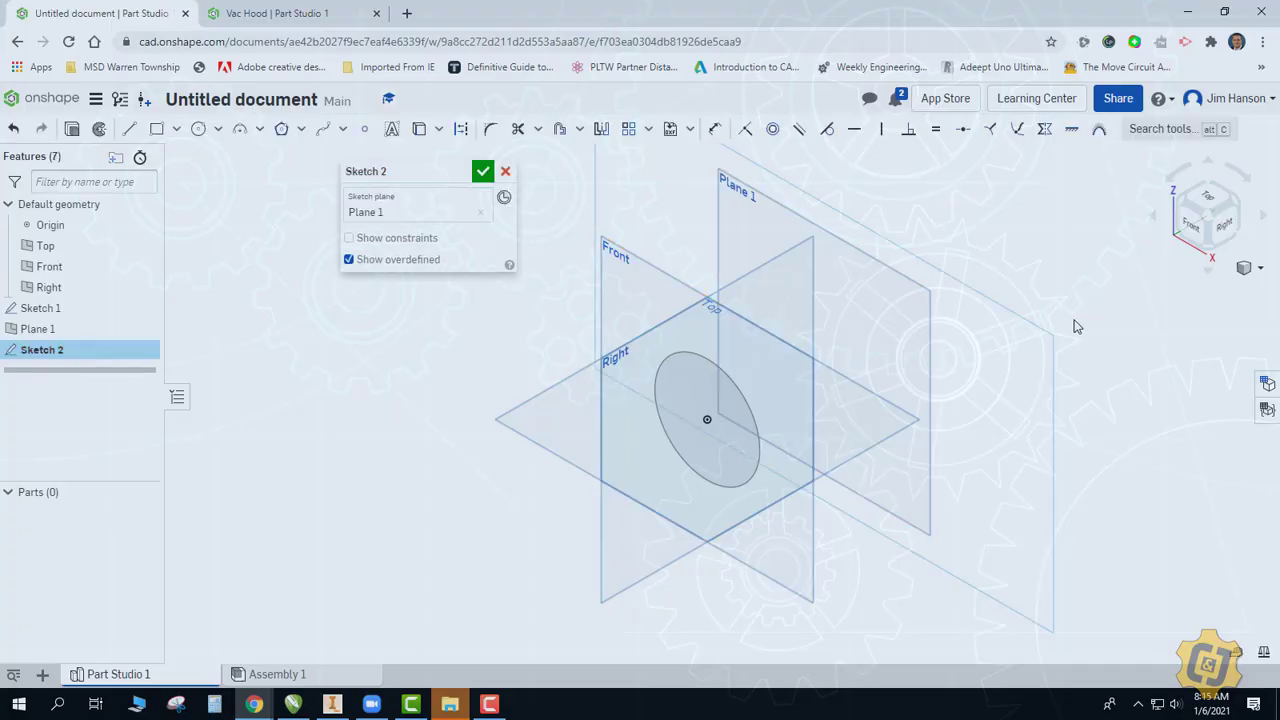
Step: Check the round end of the Vac Hood reference and project the circle's center point into the untitled document's sketch on Plane 1
{"action": "key", "text": "ctrl+Tab"}
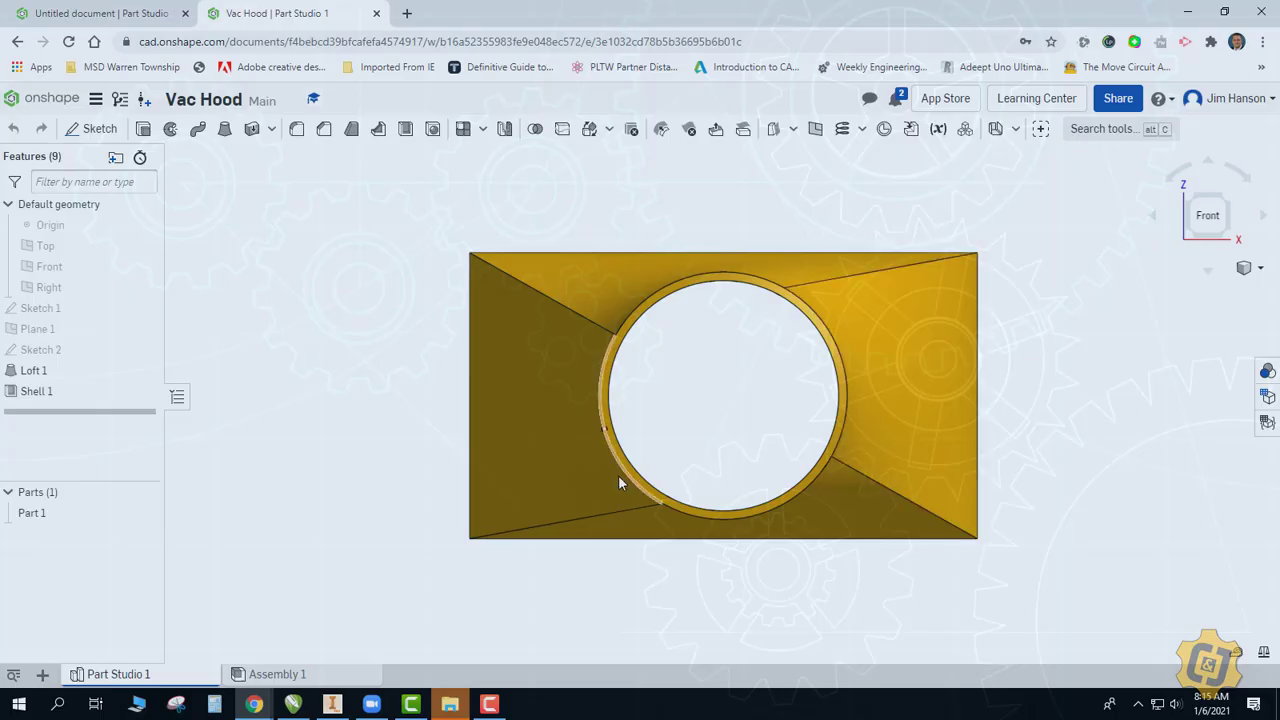
{"action": "left_click", "coordinate": [100, 13]}
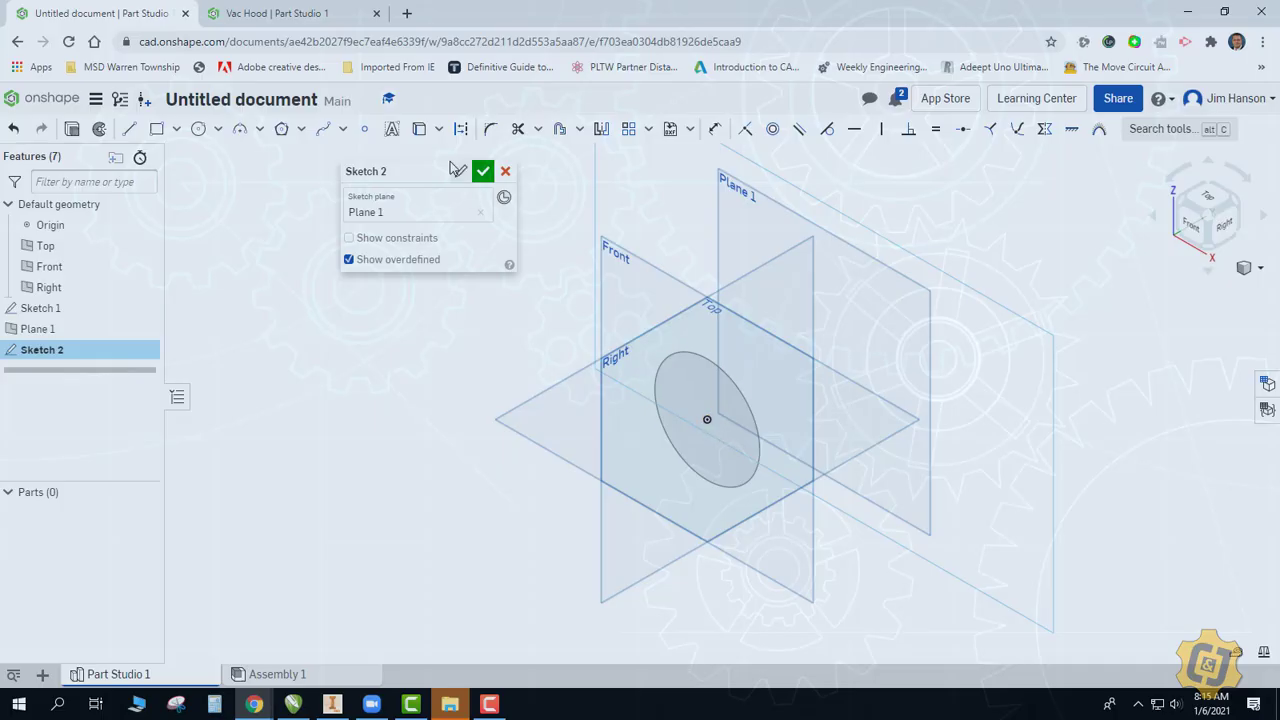
{"action": "left_click", "coordinate": [421, 131]}
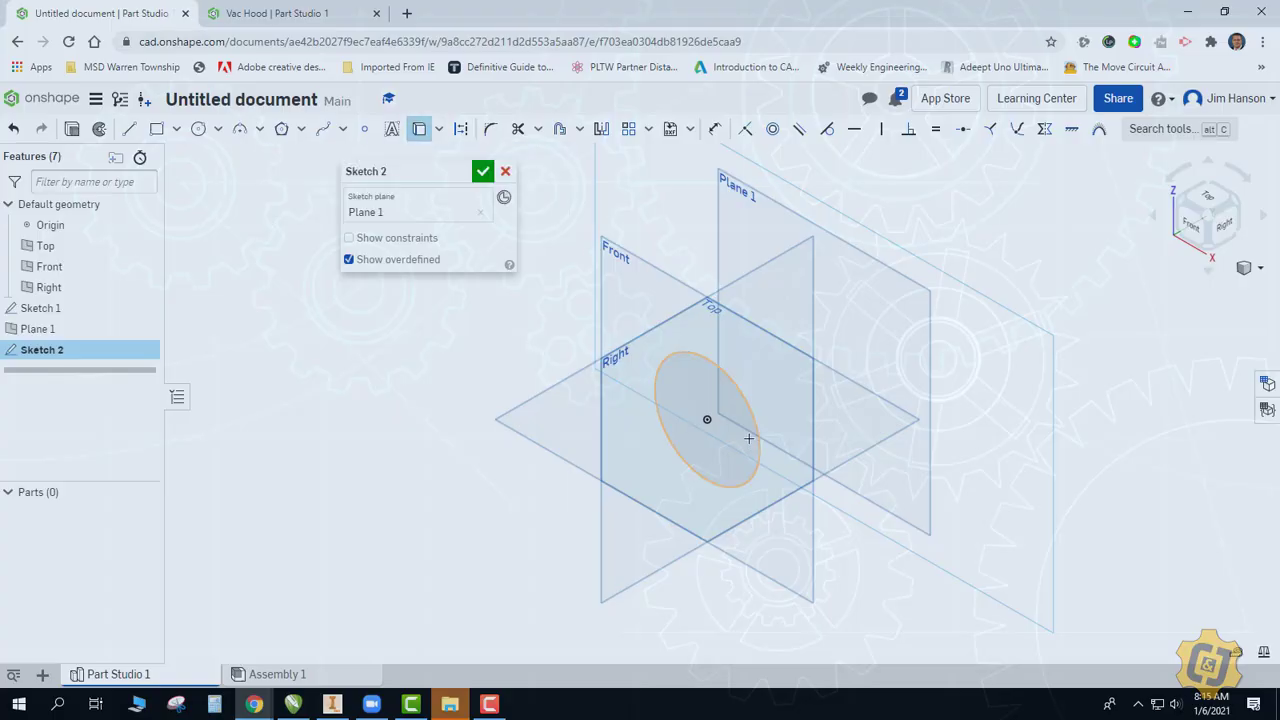
{"action": "left_click", "coordinate": [729, 449]}
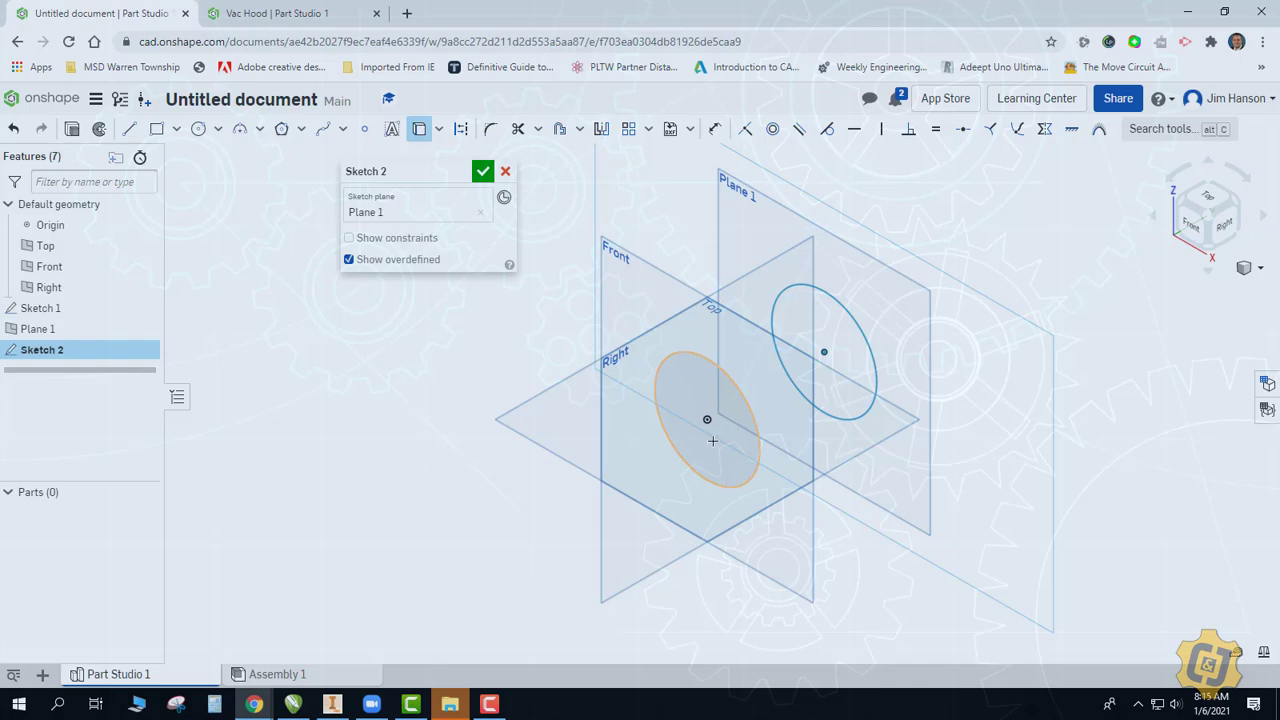
{"action": "left_click", "coordinate": [764, 402]}
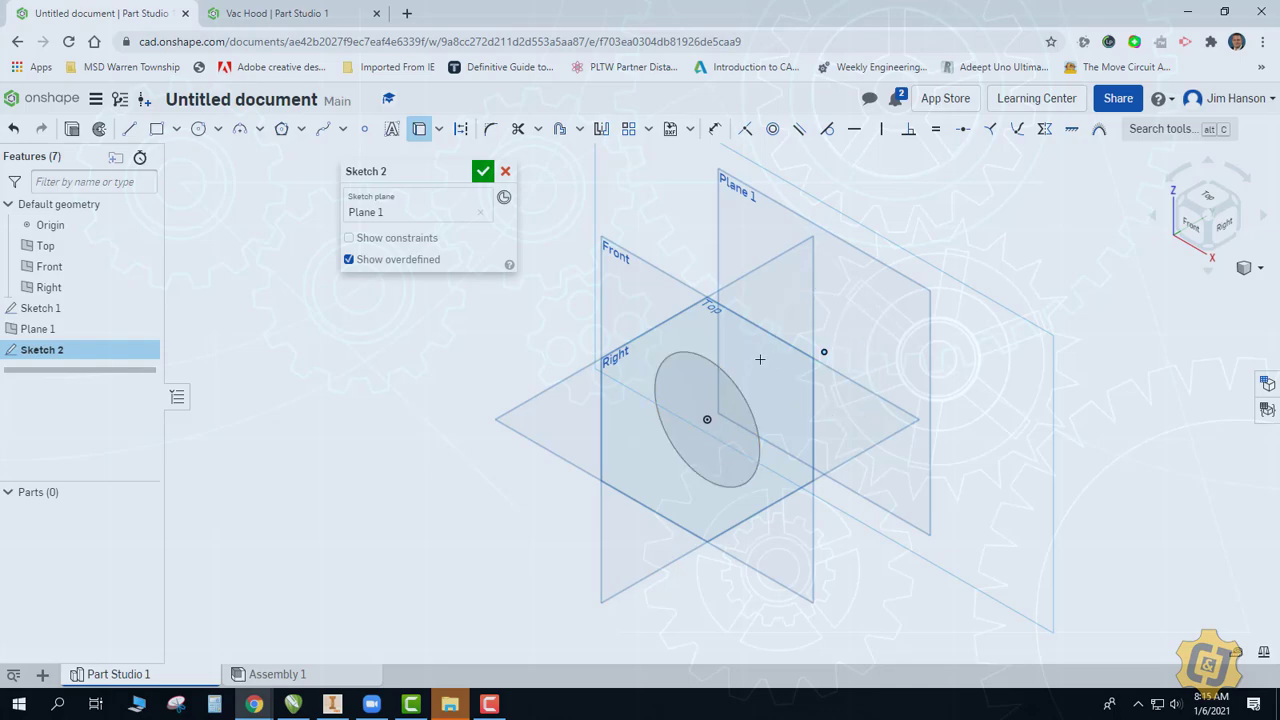
{"action": "left_click", "coordinate": [753, 424]}
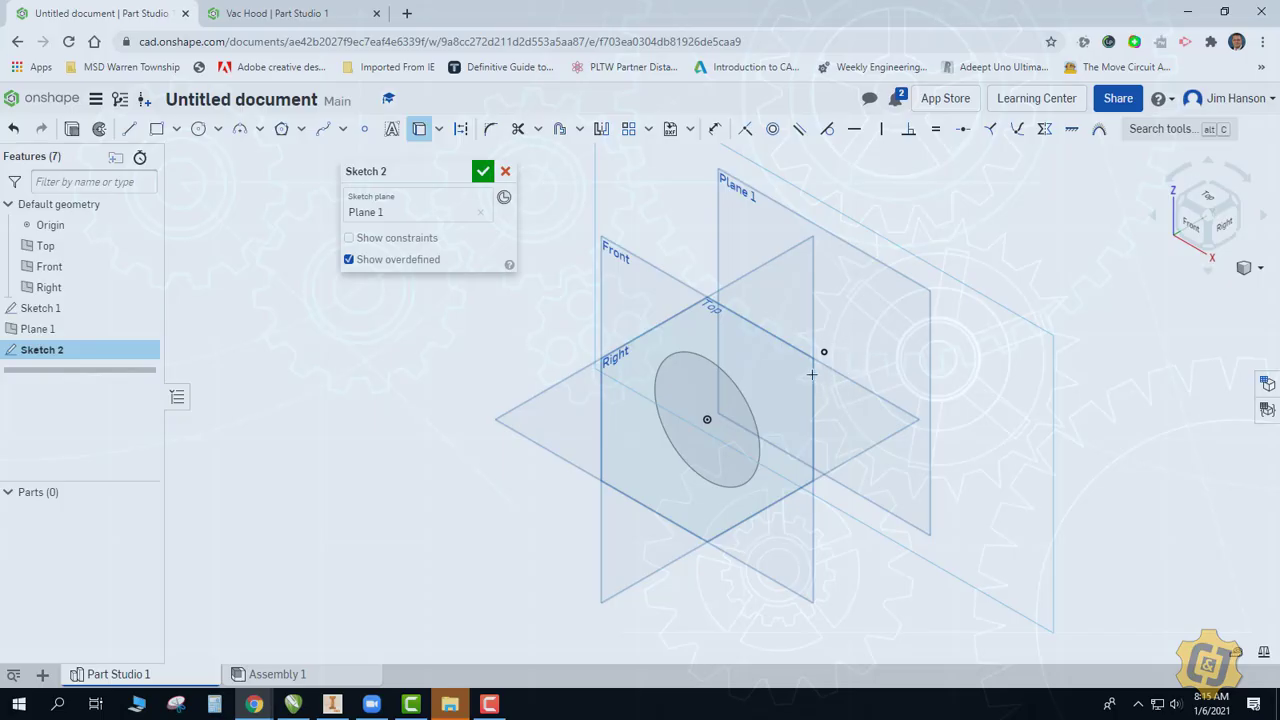
Step: Sketch a center point rectangle about 7.28 by 3.43 in on the projected center point, accept the sketch and return to the isometric view
{"action": "left_click", "coordinate": [176, 129]}
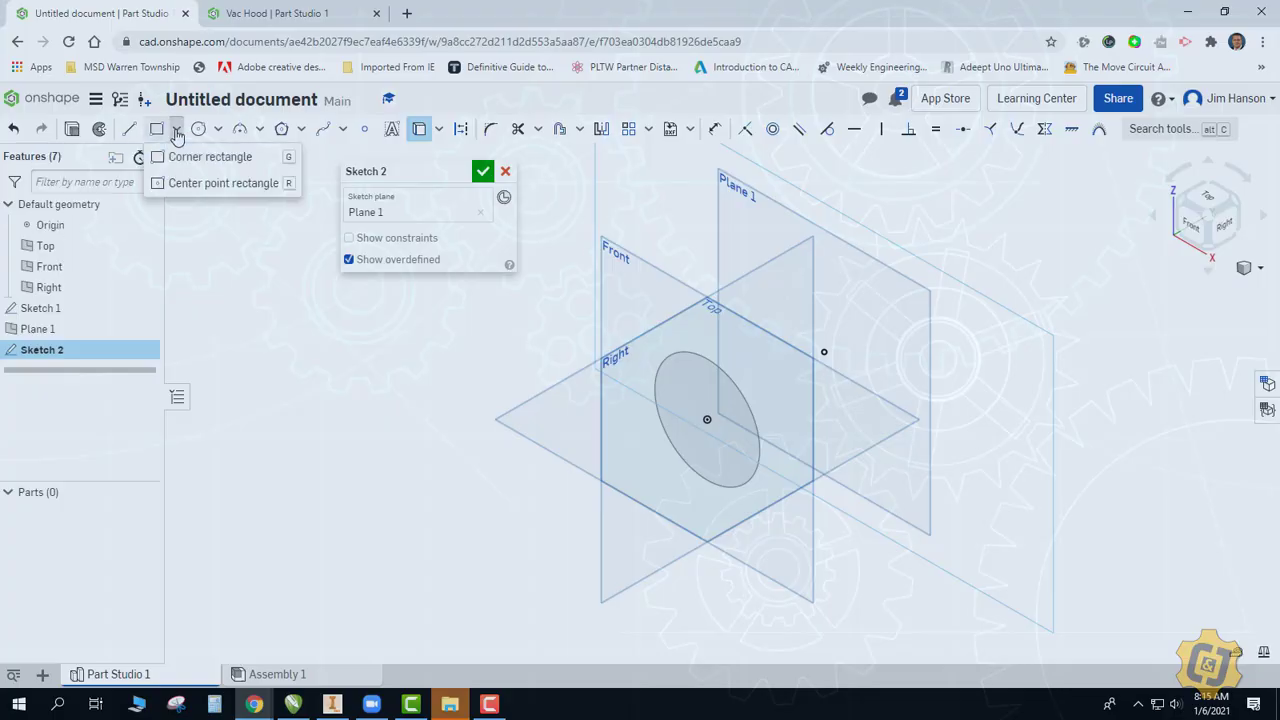
{"action": "left_click", "coordinate": [184, 193]}
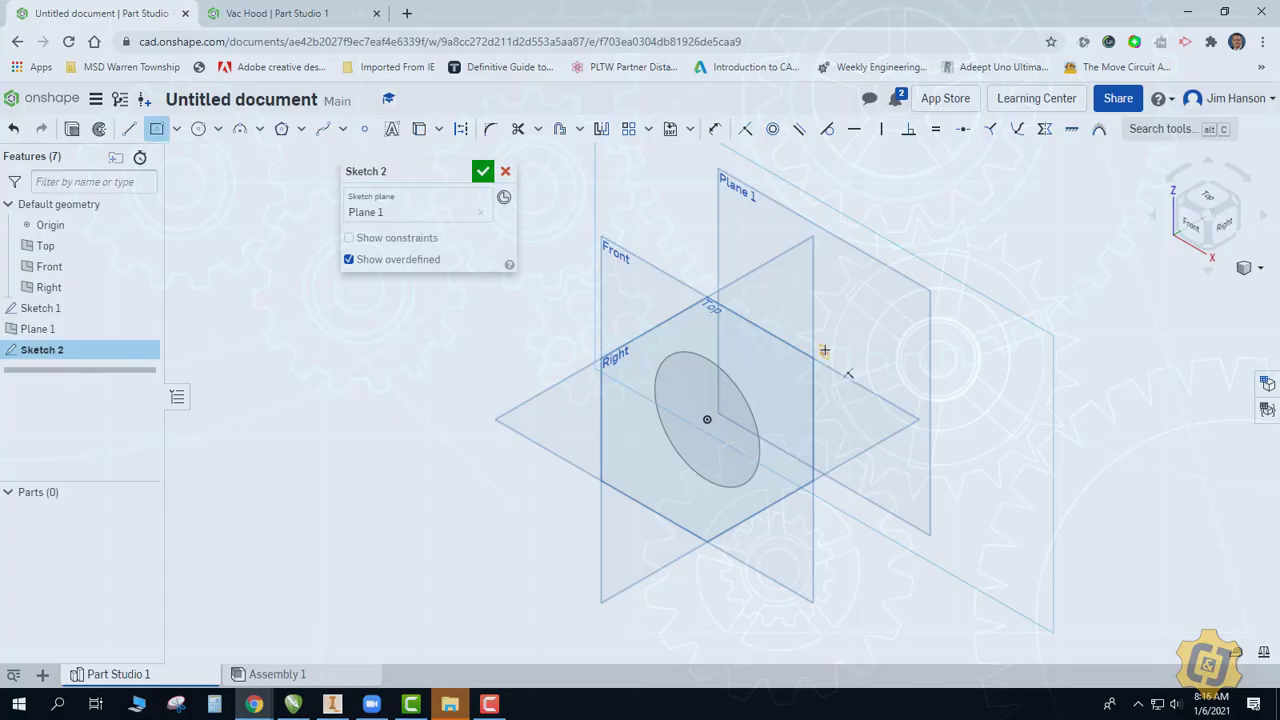
{"action": "left_click", "coordinate": [824, 351]}
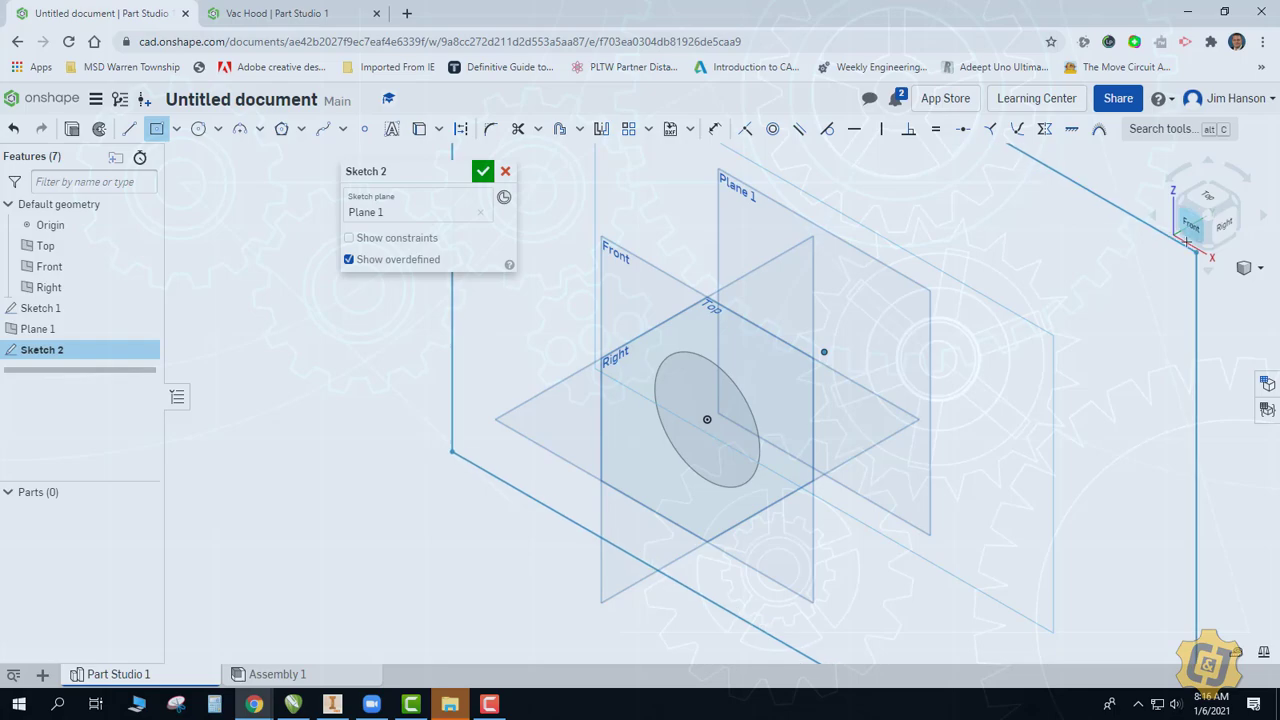
{"action": "left_click", "coordinate": [1192, 228]}
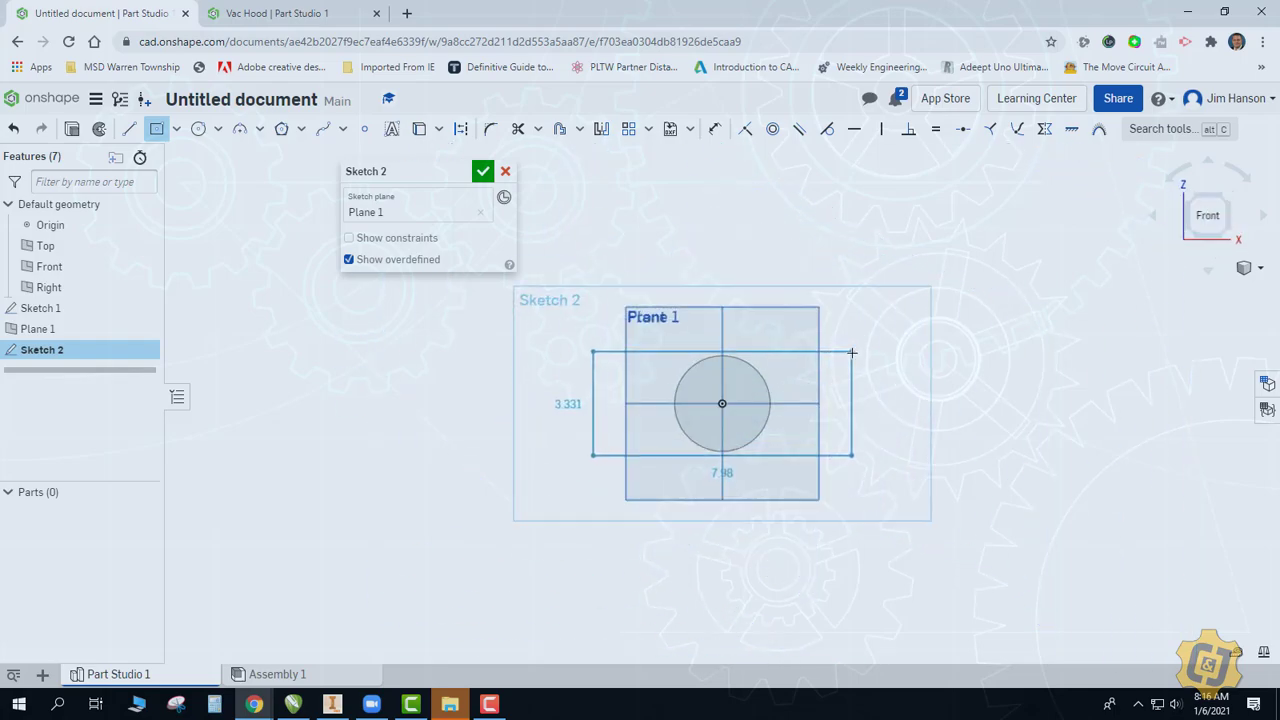
{"action": "type", "text": "1.78"}
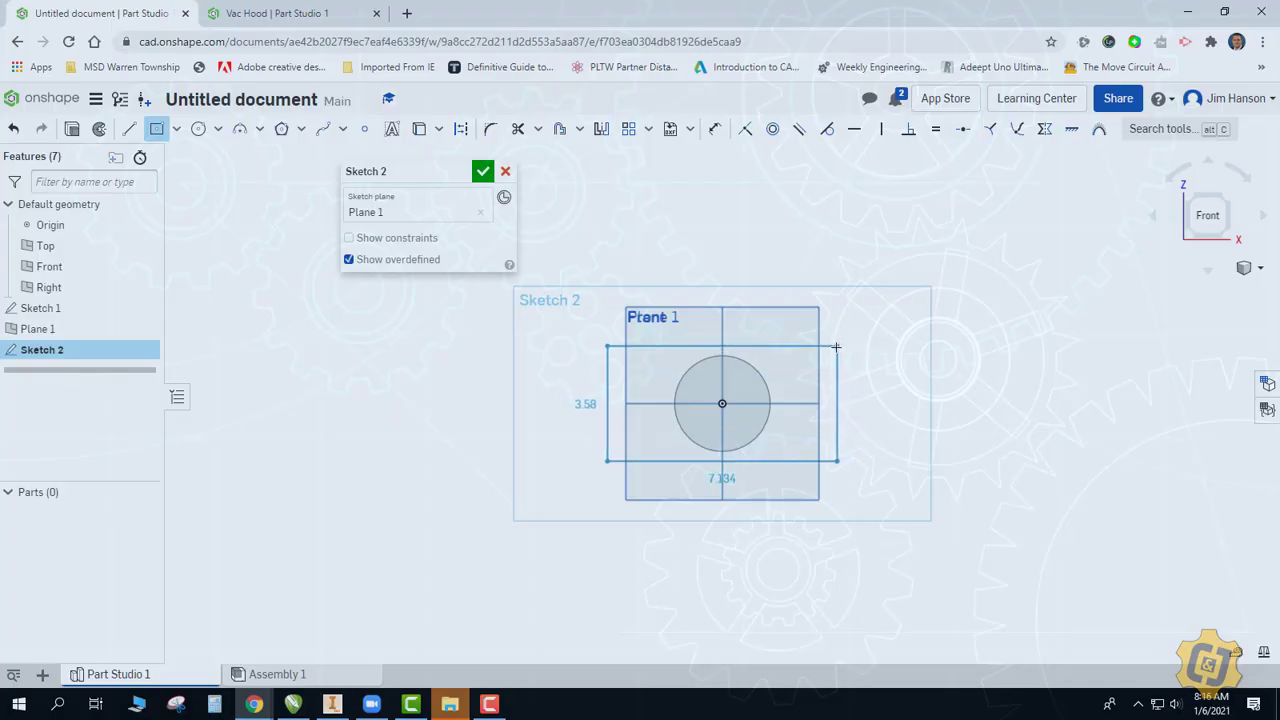
{"action": "left_click", "coordinate": [839, 348]}
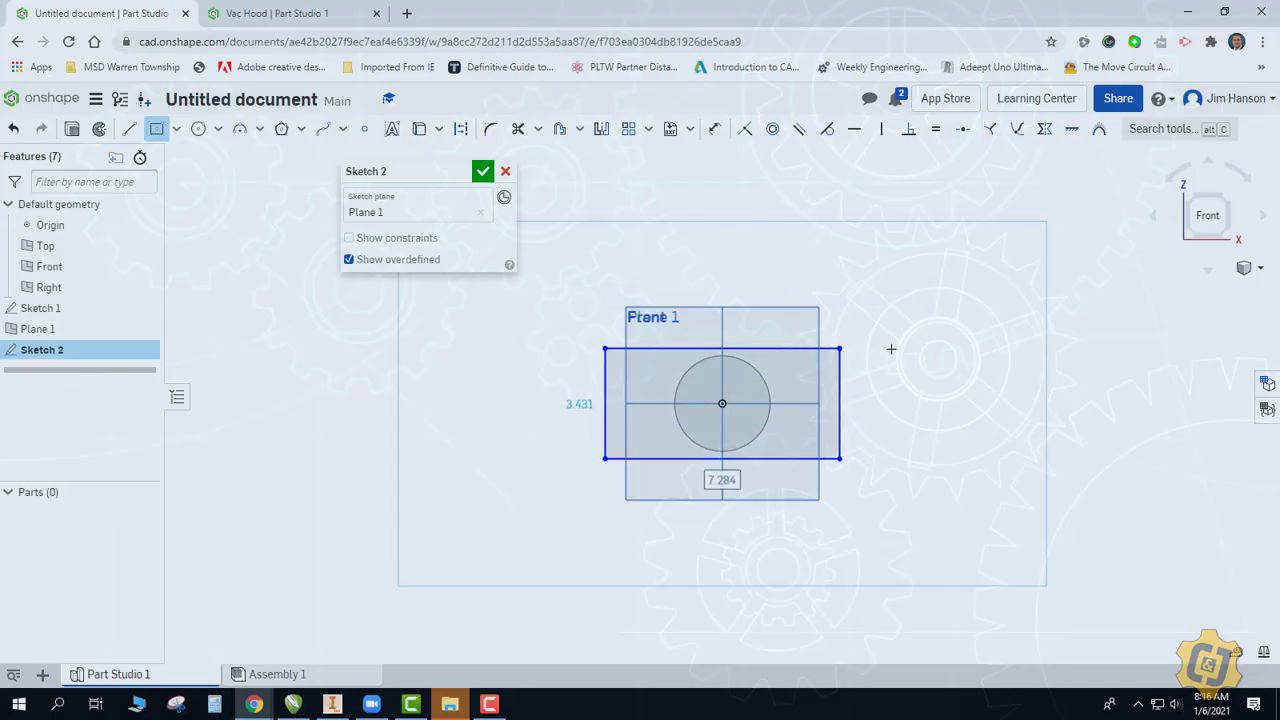
{"action": "left_click", "coordinate": [483, 171]}
{"action": "right_click", "coordinate": [463, 251]}
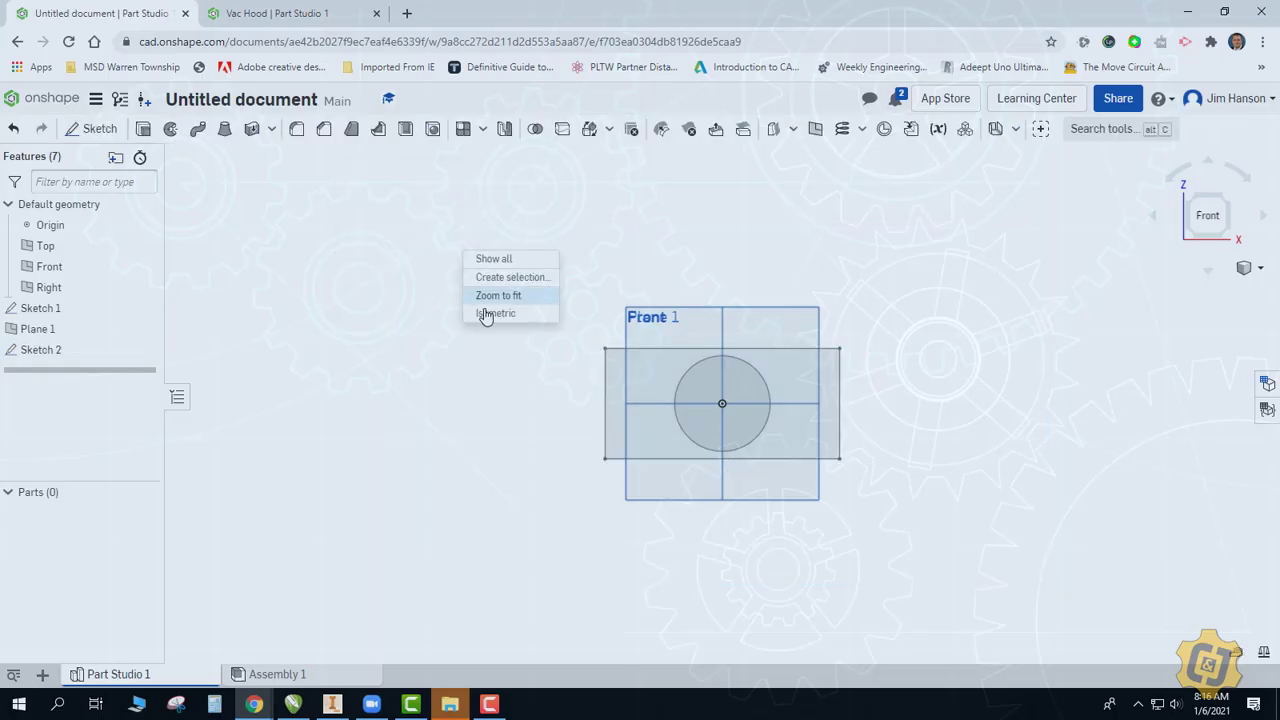
{"action": "left_click", "coordinate": [485, 312]}
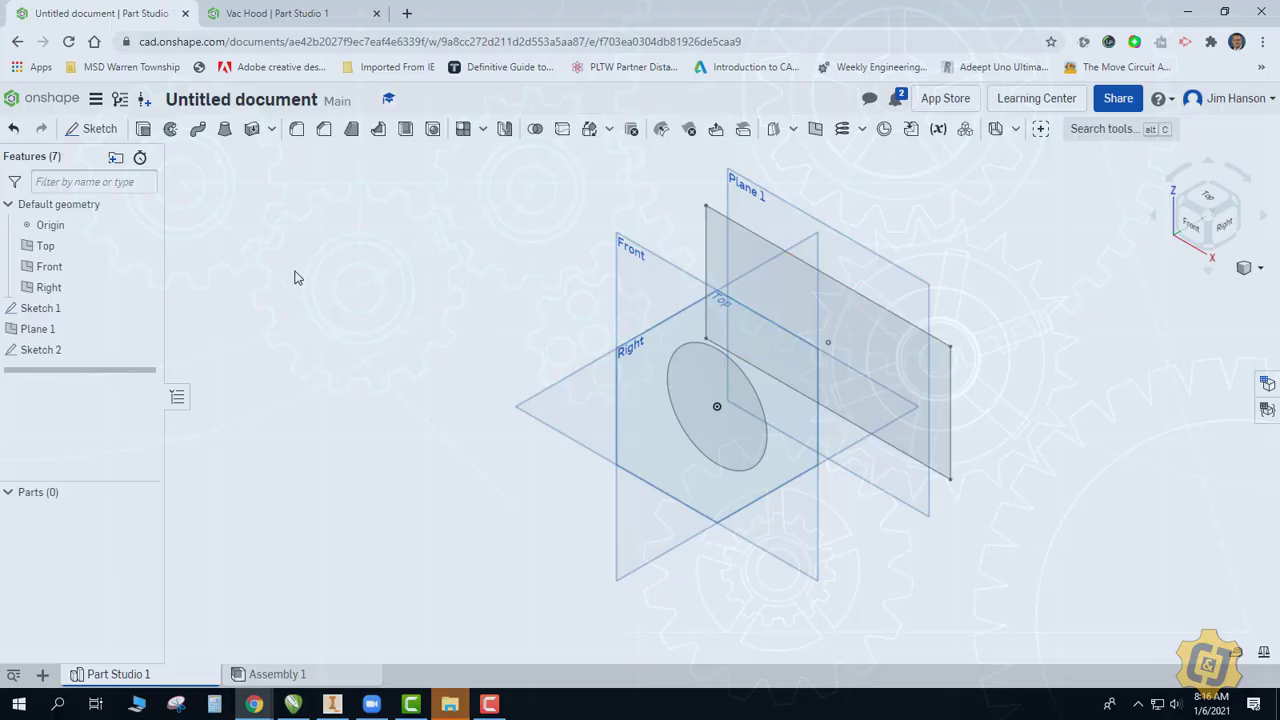
Step: Start a new solid loft from the circle face of Sketch 1 to the rectangle face of Sketch 2
{"action": "left_click", "coordinate": [225, 129]}
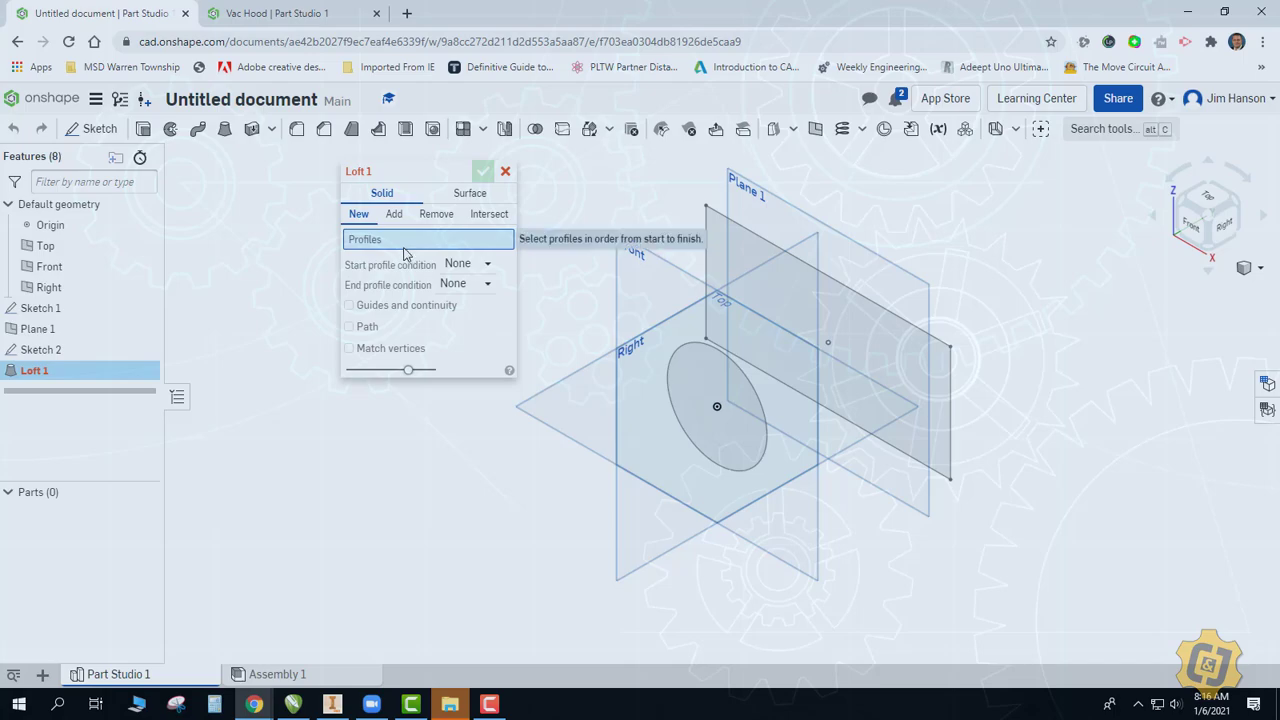
{"action": "left_click", "coordinate": [679, 358]}
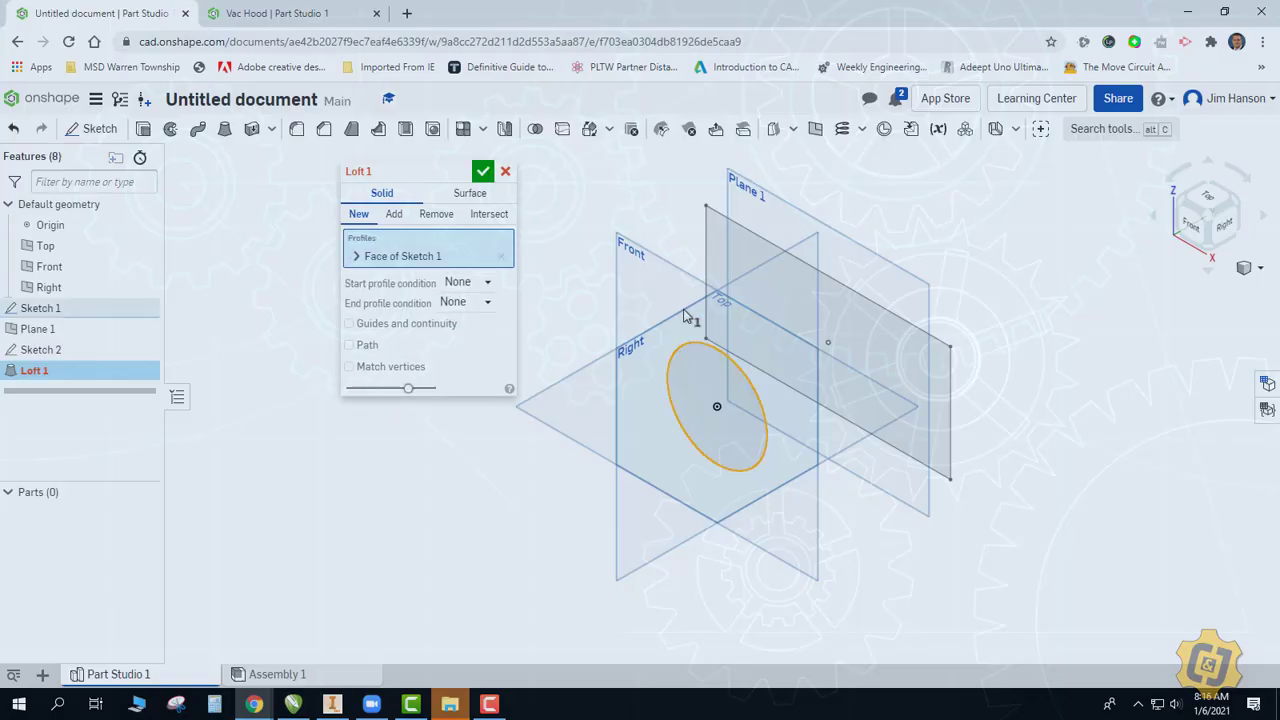
{"action": "left_click", "coordinate": [710, 276]}
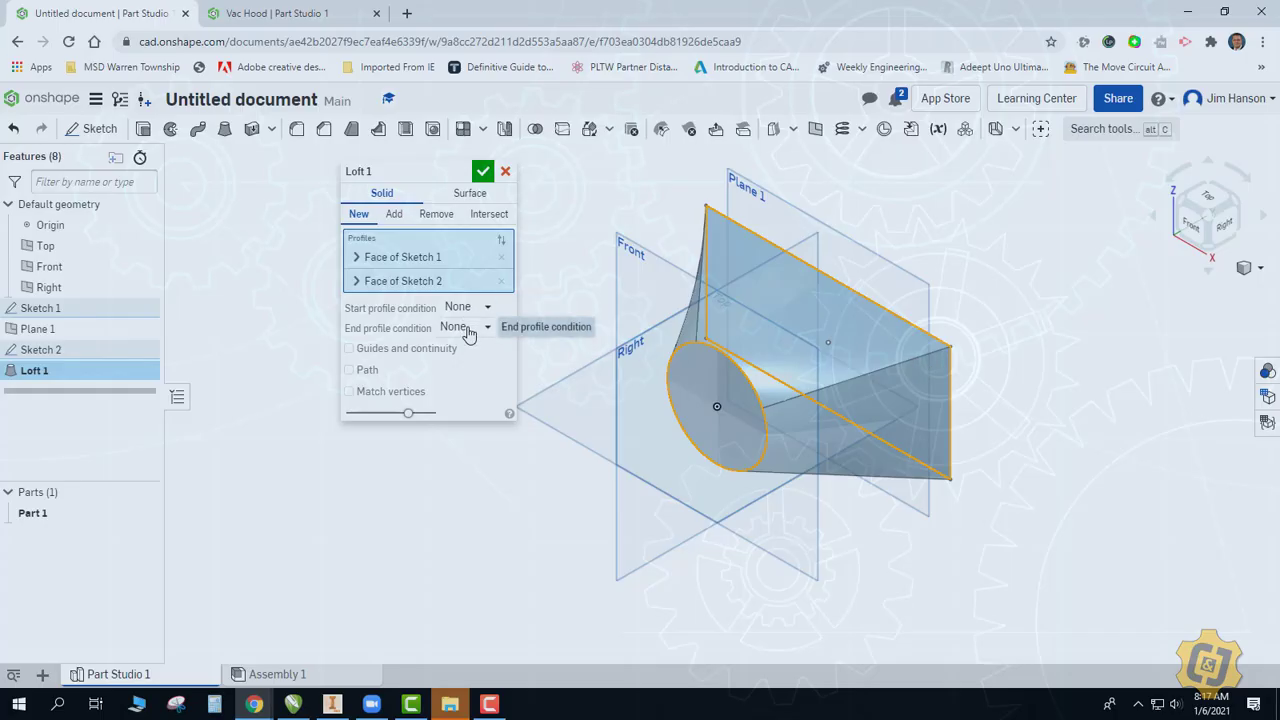
Step: Open the Loft help page, read the illustrated end conditions section and return to the untitled document
{"action": "left_click", "coordinate": [510, 414]}
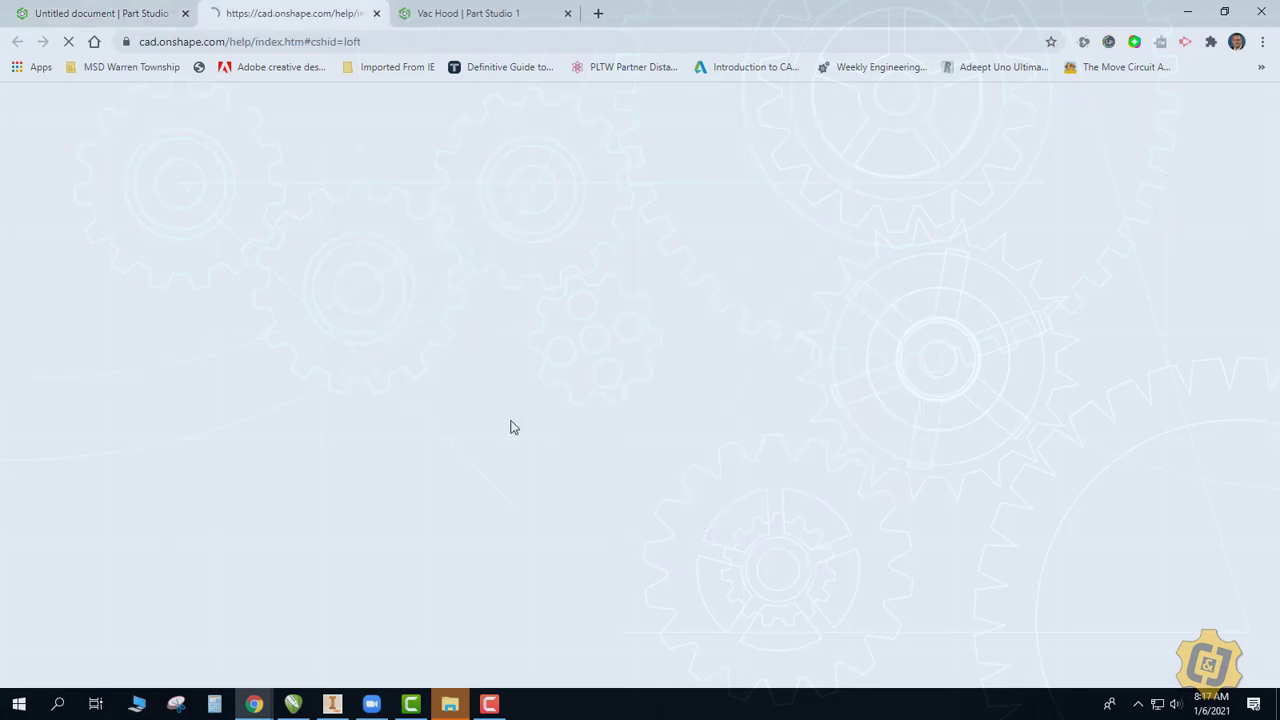
{"action": "scroll", "coordinate": [493, 513], "scroll_direction": "down", "scroll_amount": 1}
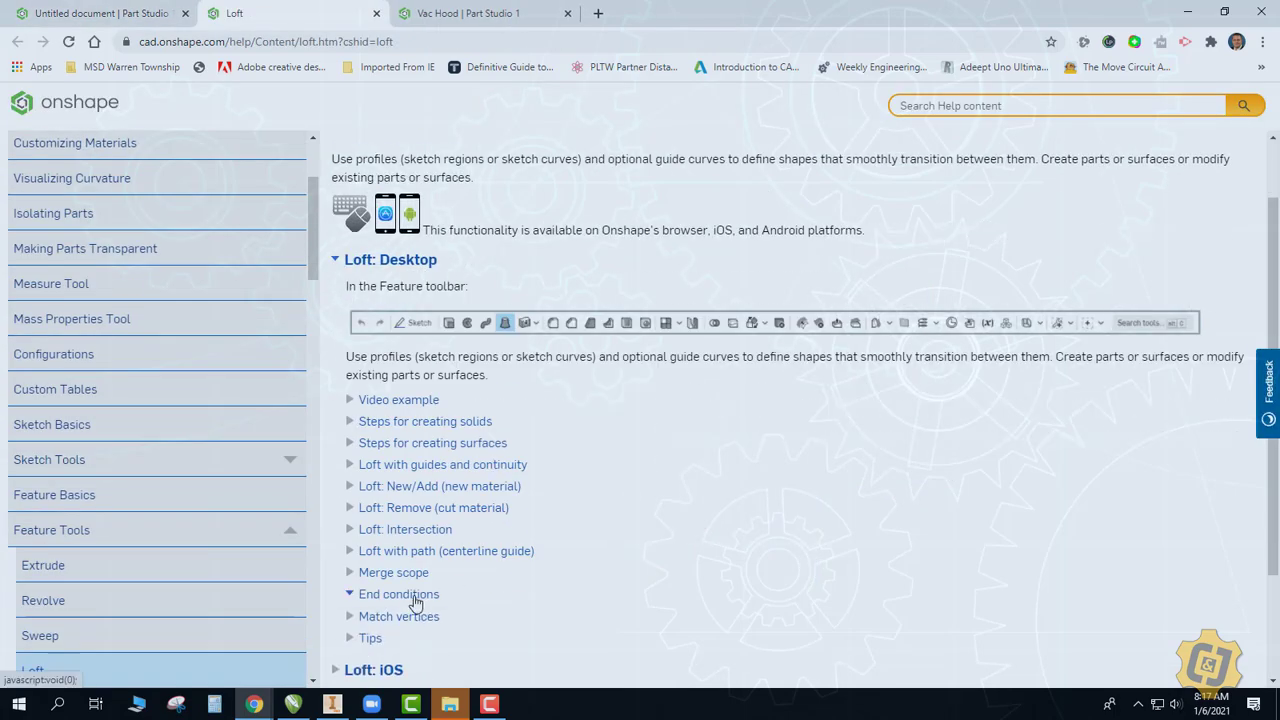
{"action": "left_click", "coordinate": [400, 592]}
{"action": "scroll", "coordinate": [594, 531], "scroll_direction": "down", "scroll_amount": 4}
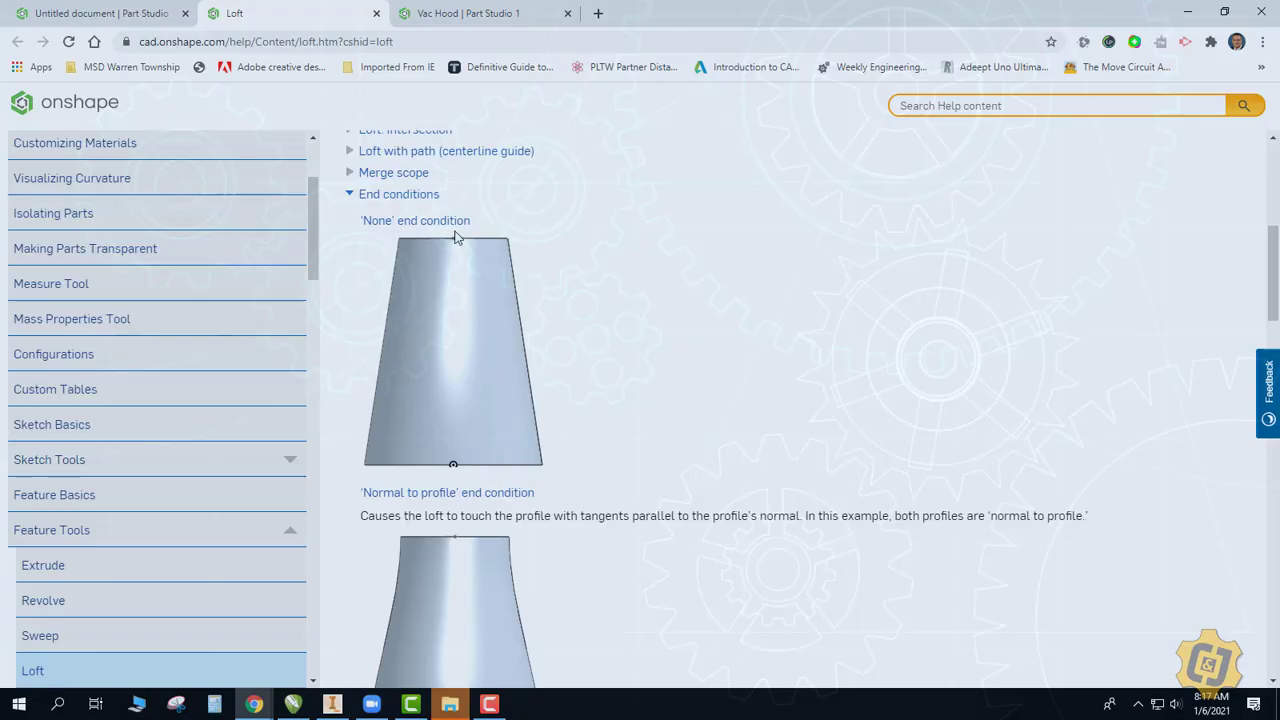
{"action": "scroll", "coordinate": [550, 392], "scroll_direction": "down", "scroll_amount": 2}
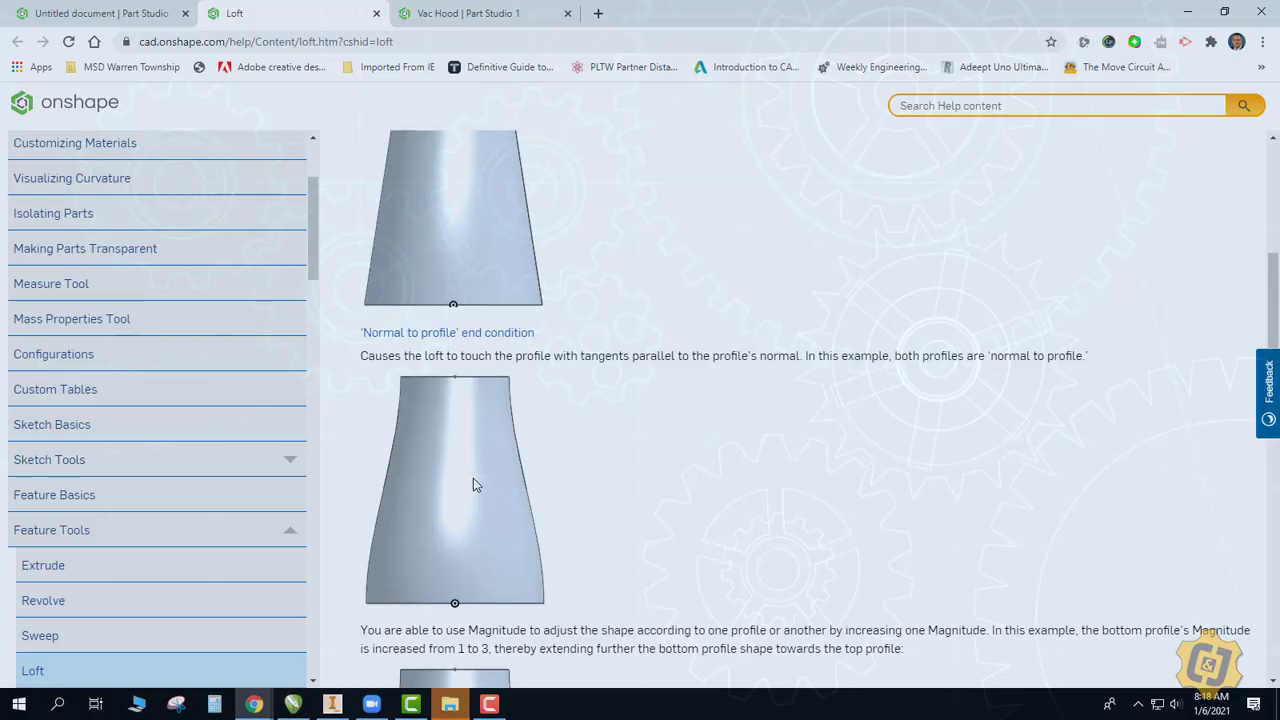
{"action": "scroll", "coordinate": [594, 466], "scroll_direction": "down", "scroll_amount": 3}
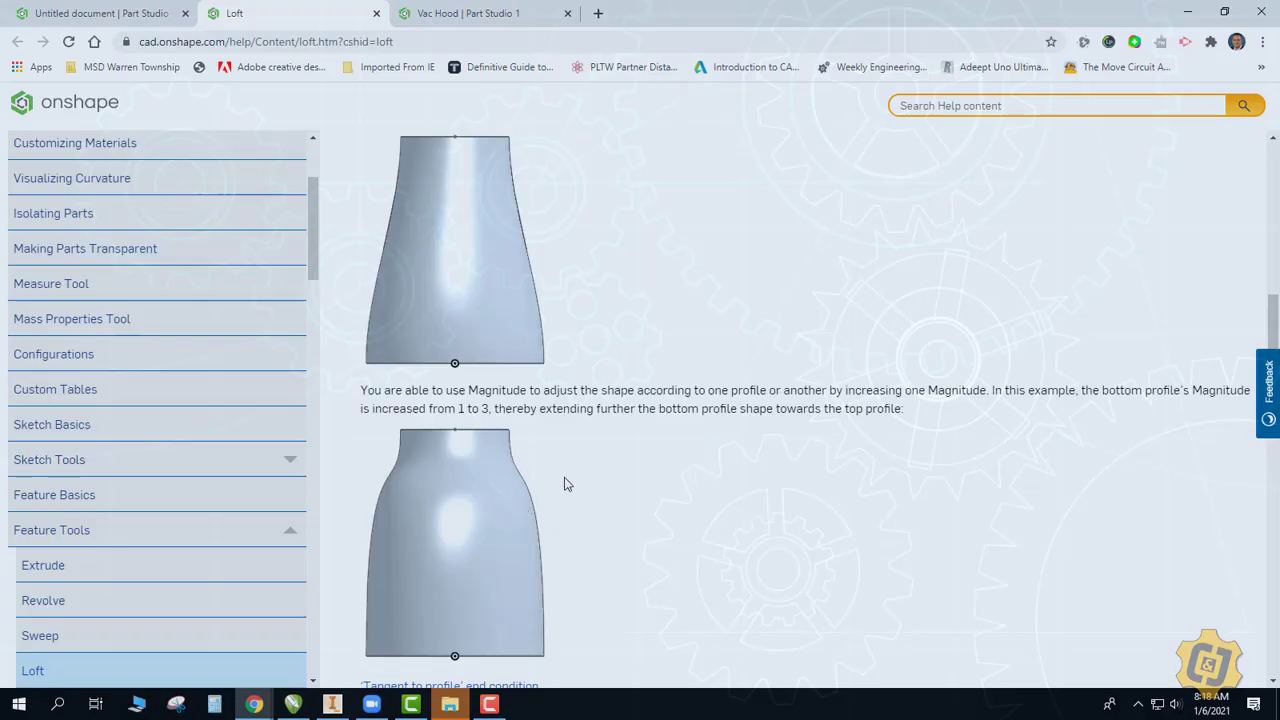
{"action": "scroll", "coordinate": [563, 487], "scroll_direction": "down", "scroll_amount": 6}
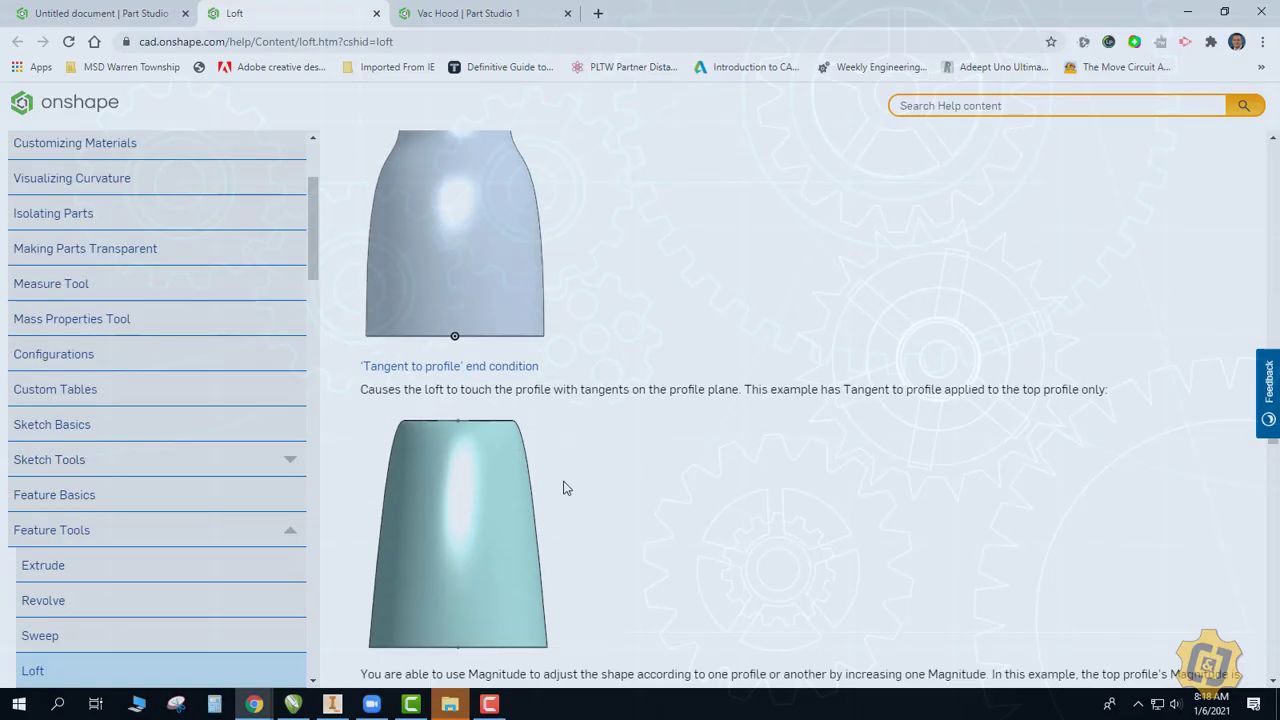
{"action": "scroll", "coordinate": [563, 487], "scroll_direction": "down", "scroll_amount": 3}
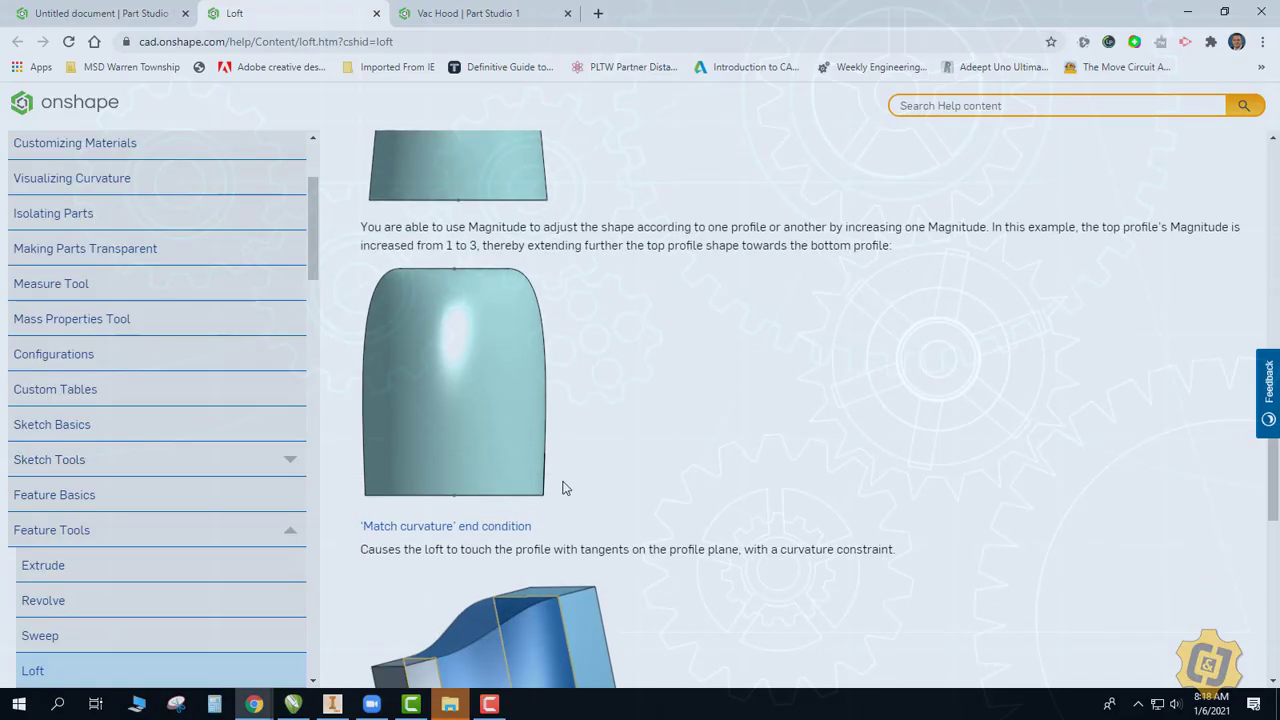
{"action": "scroll", "coordinate": [562, 481], "scroll_direction": "up", "scroll_amount": 9}
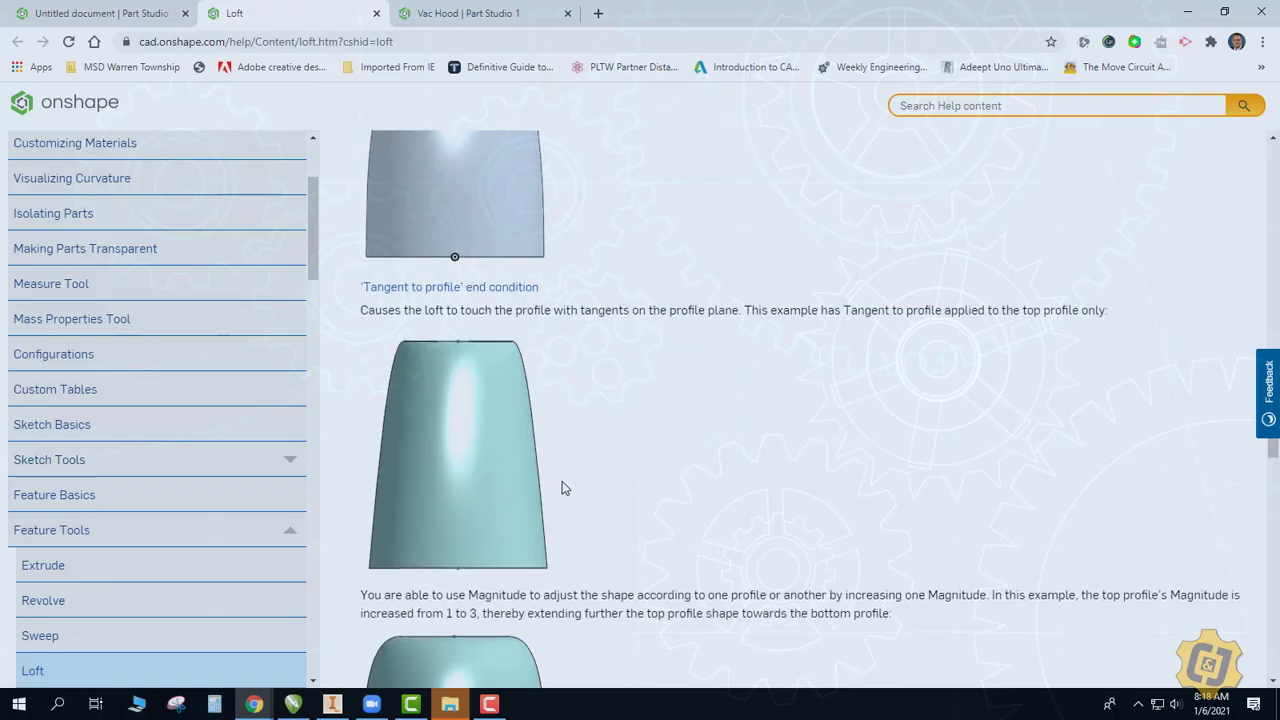
{"action": "left_click", "coordinate": [141, 16]}
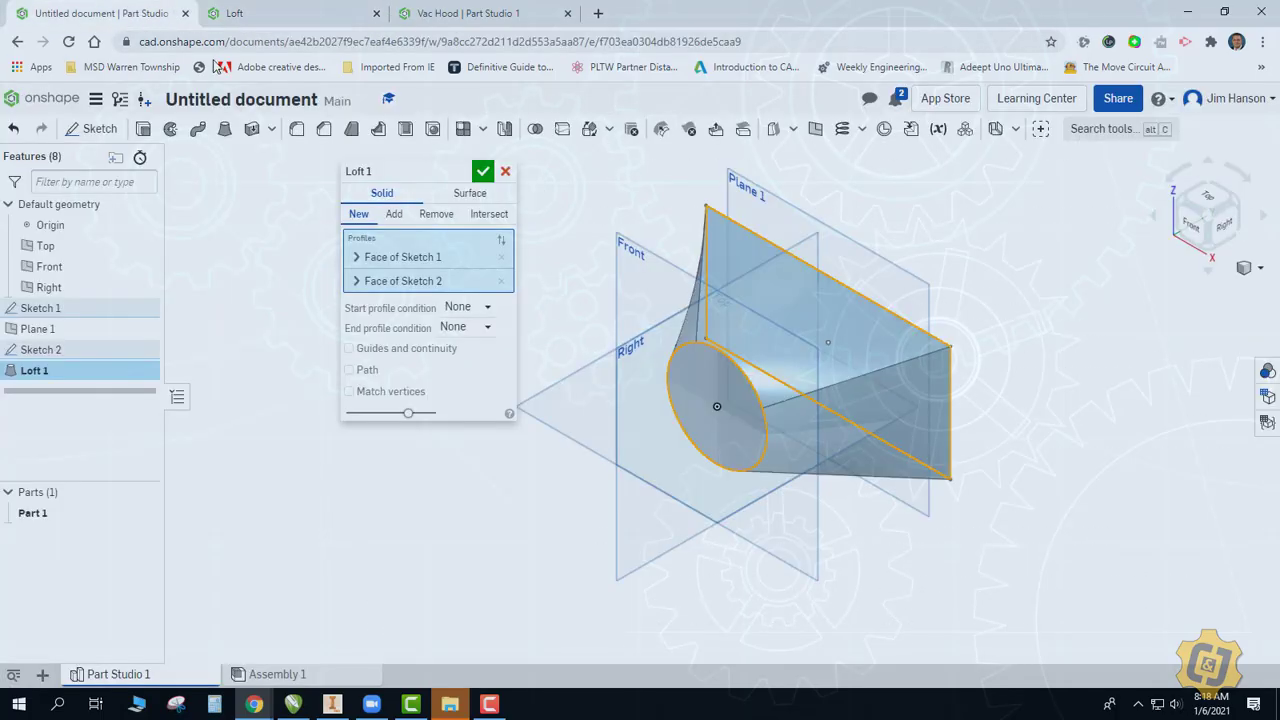
Step: Set both the start and end profile conditions of the loft to Normal to profile
{"action": "left_click", "coordinate": [465, 310]}
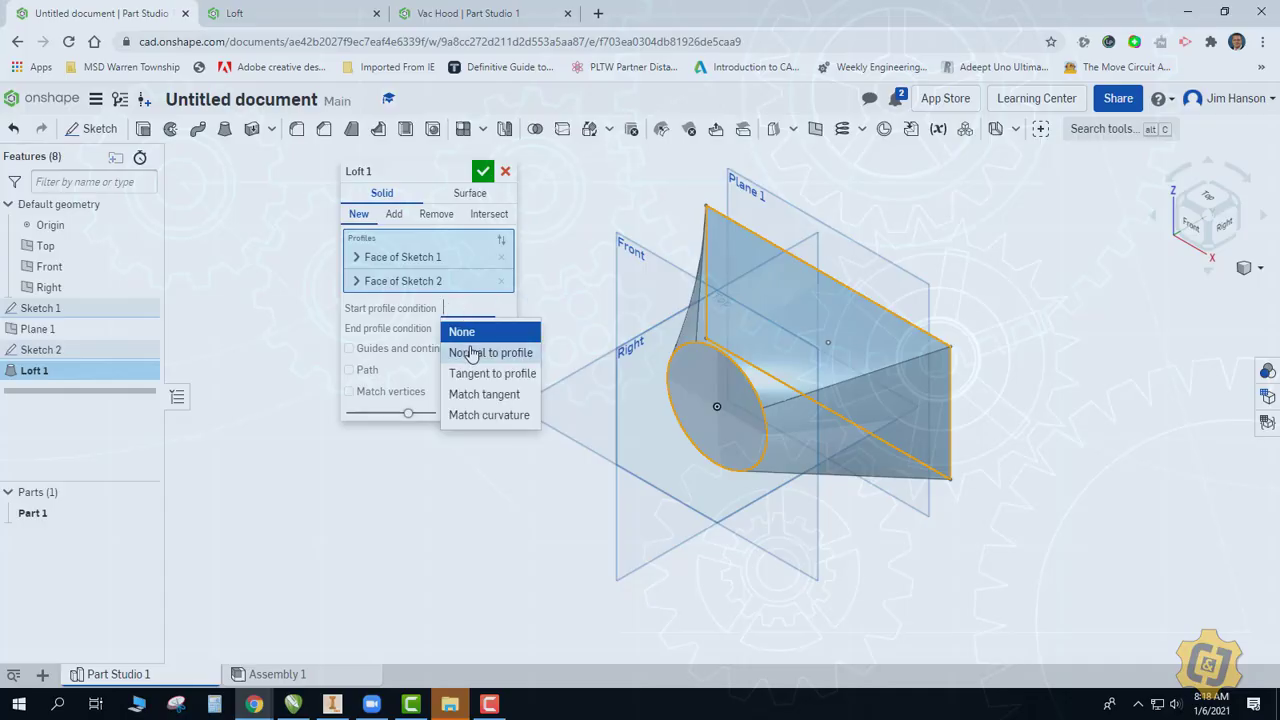
{"action": "left_click", "coordinate": [476, 352]}
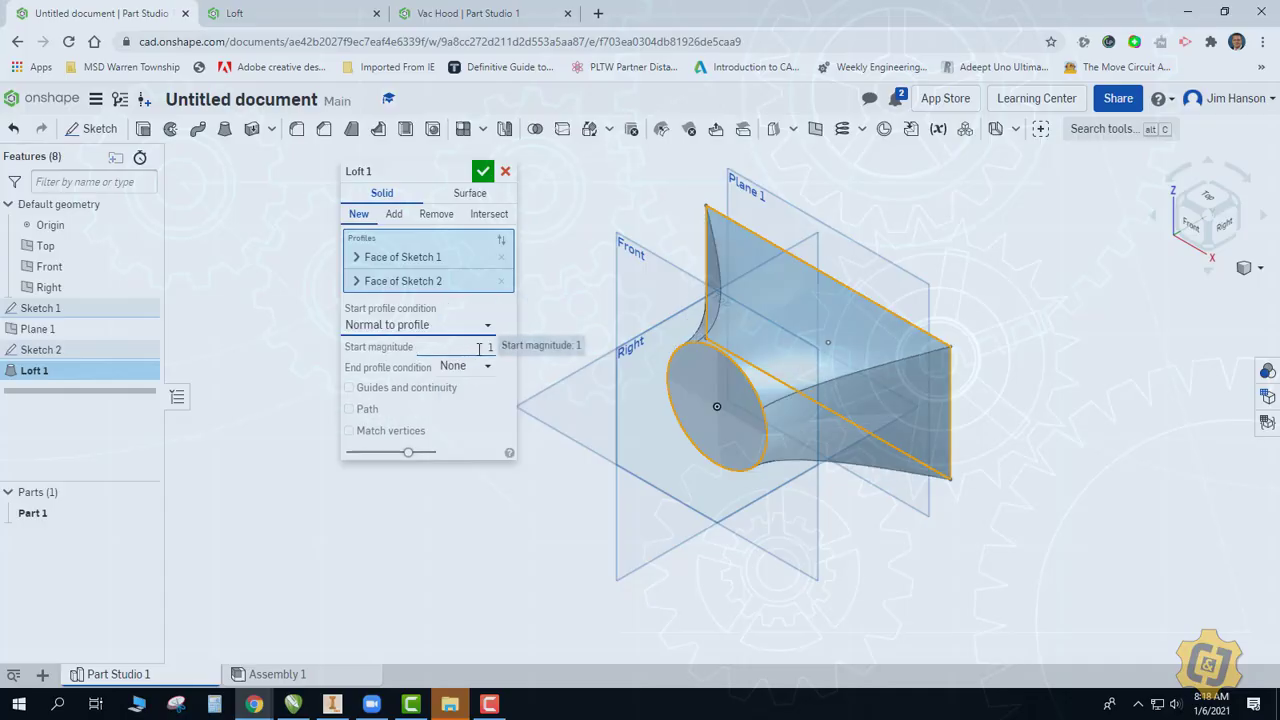
{"action": "left_click", "coordinate": [479, 367]}
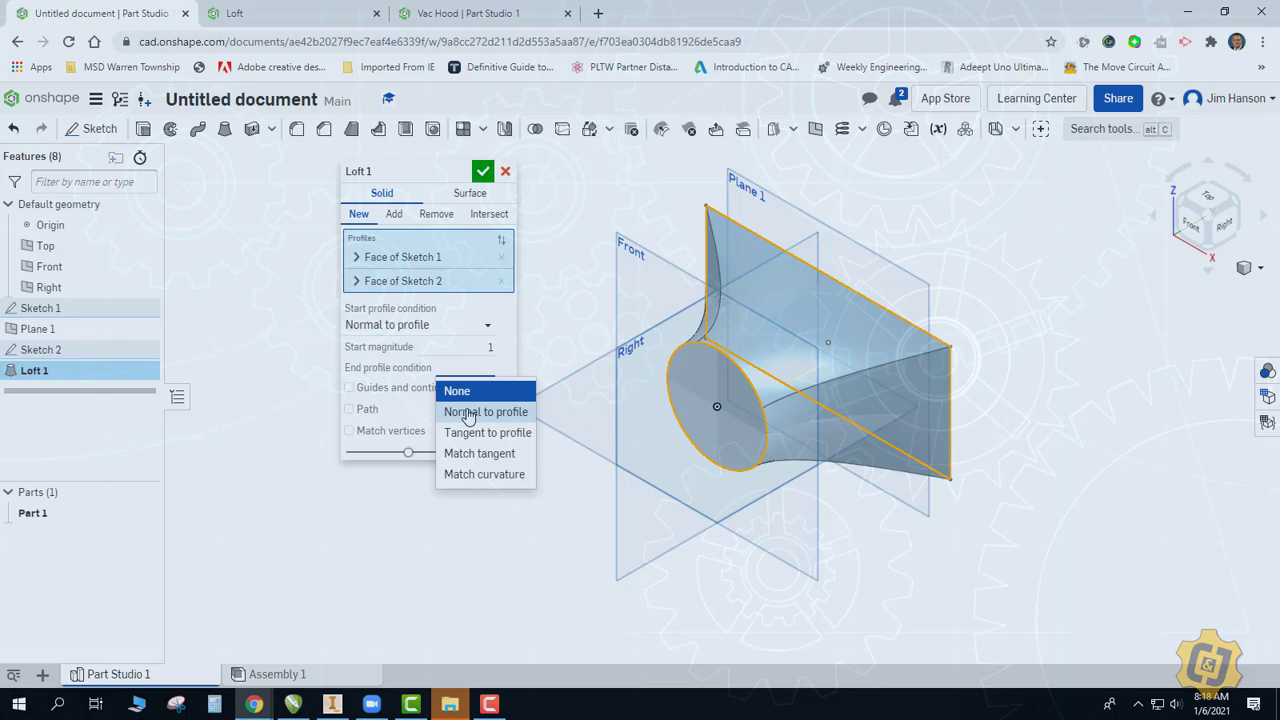
{"action": "left_click", "coordinate": [468, 414]}
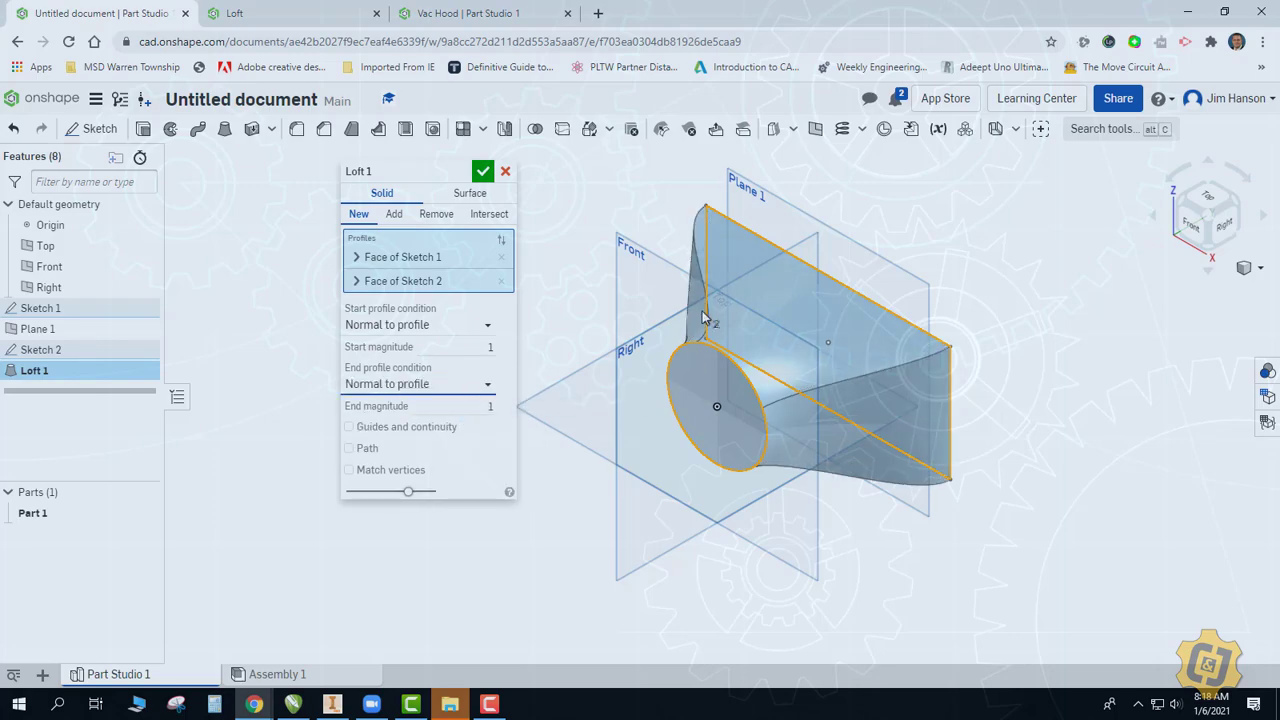
Step: Try Tangent to profile as the loft's start profile condition and restore Normal to profile
{"action": "left_click", "coordinate": [450, 326]}
{"action": "left_click", "coordinate": [432, 393]}
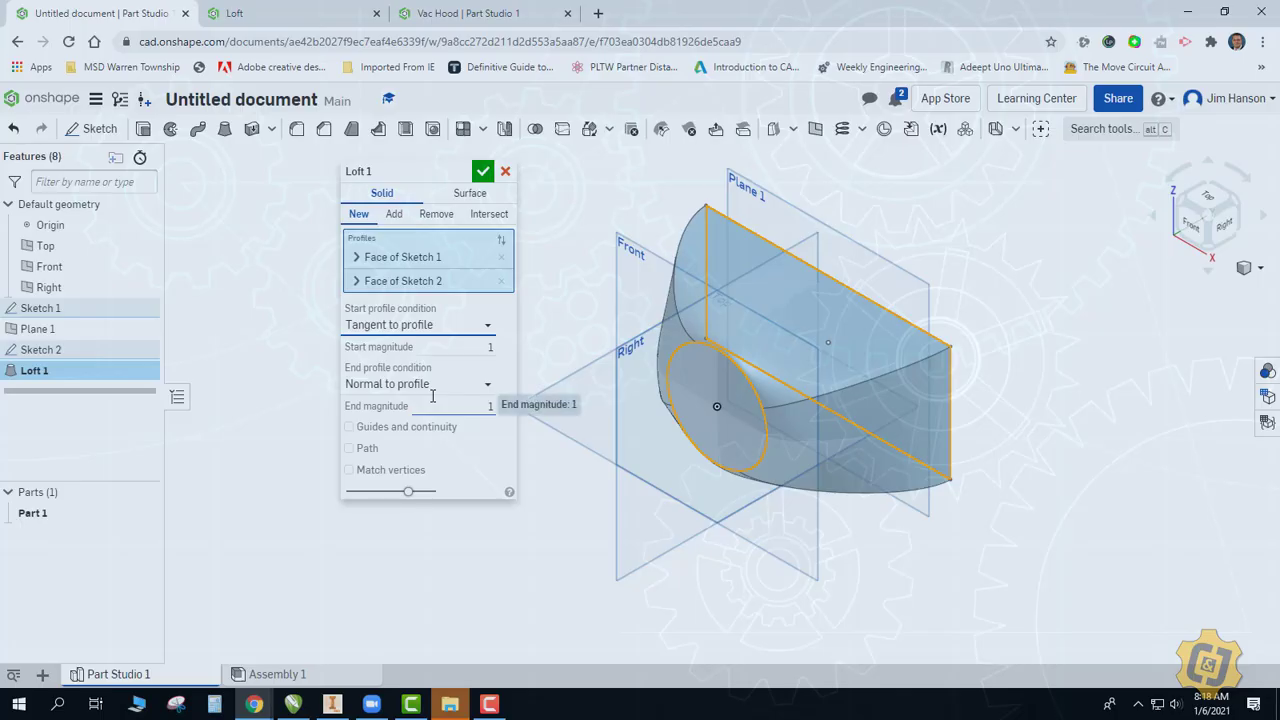
{"action": "left_click", "coordinate": [420, 327]}
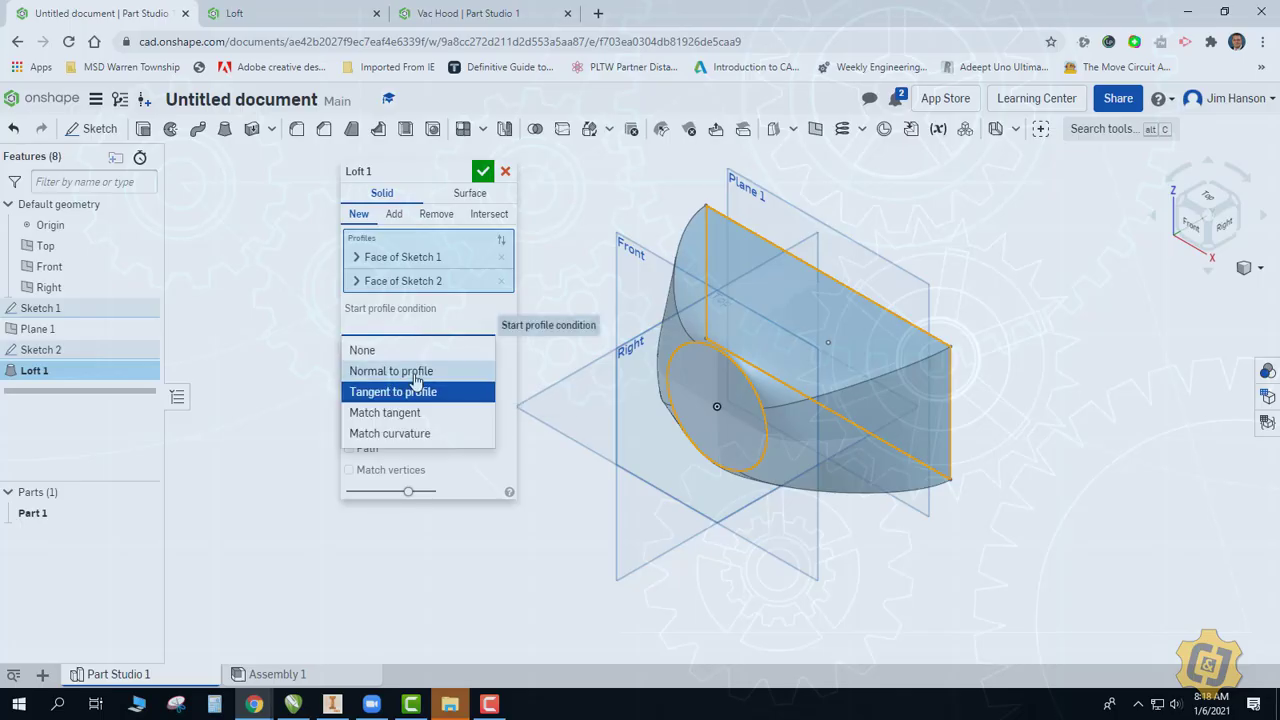
{"action": "left_click", "coordinate": [416, 375]}
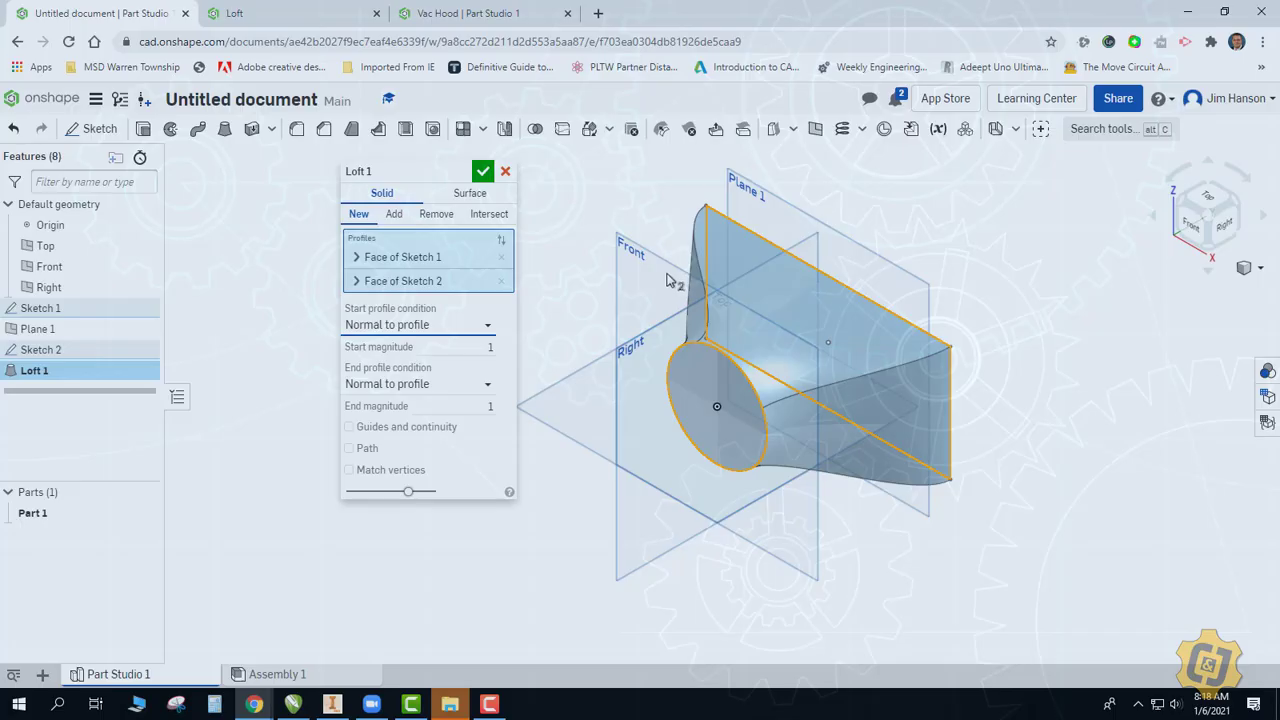
Step: Accept the loft and edit Plane 1, moving it farther back from the Front plane to lengthen the lofted part
{"action": "left_click", "coordinate": [483, 171]}
{"action": "right_click", "coordinate": [764, 200]}
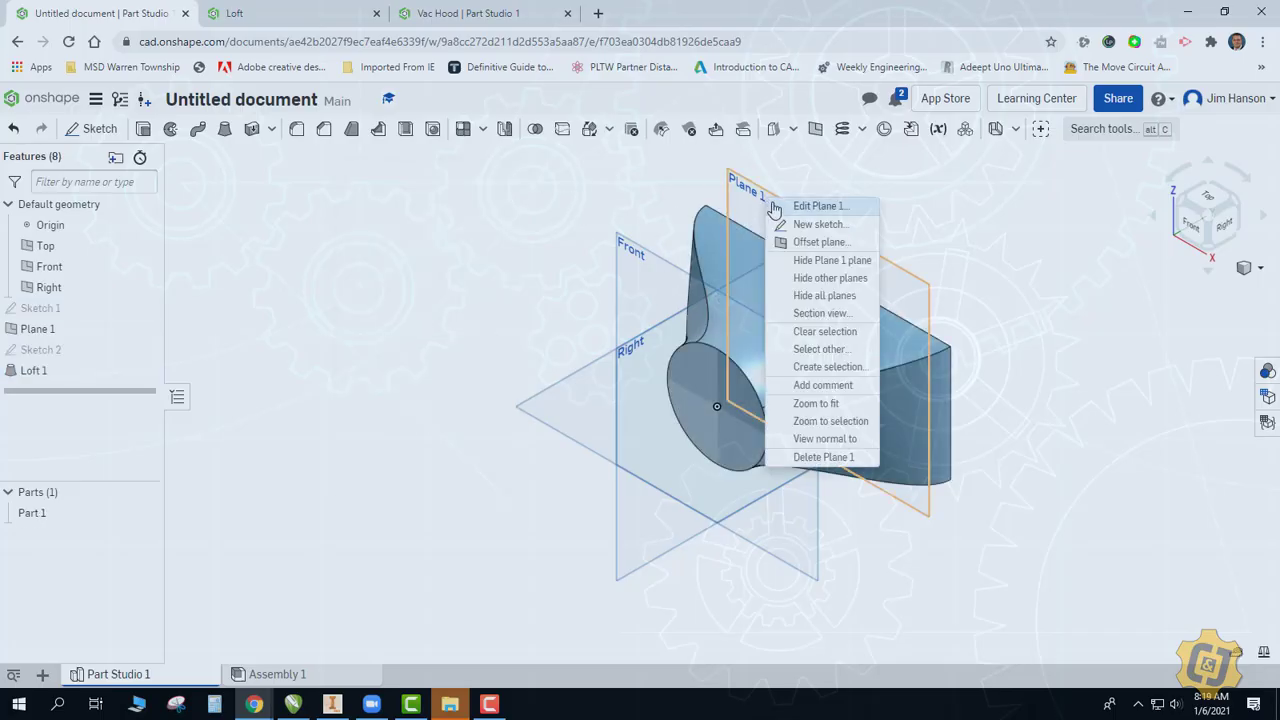
{"action": "left_click", "coordinate": [805, 206]}
{"action": "left_click_drag", "start_coordinate": [870, 333], "coordinate": [910, 320]}
{"action": "left_click", "coordinate": [483, 171]}
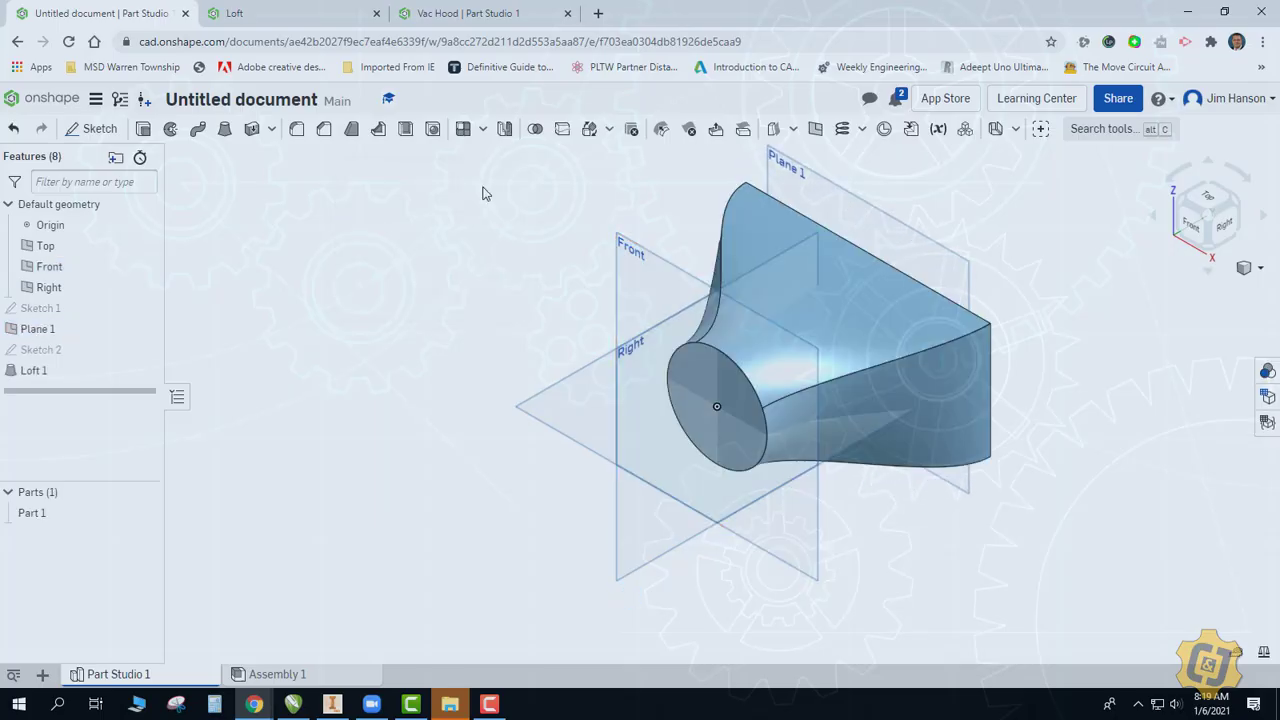
Step: Shell the lofted part to a 0.1 in wall, removing its rectangular and circular end faces
{"action": "right_click_drag", "start_coordinate": [497, 220], "coordinate": [423, 237]}
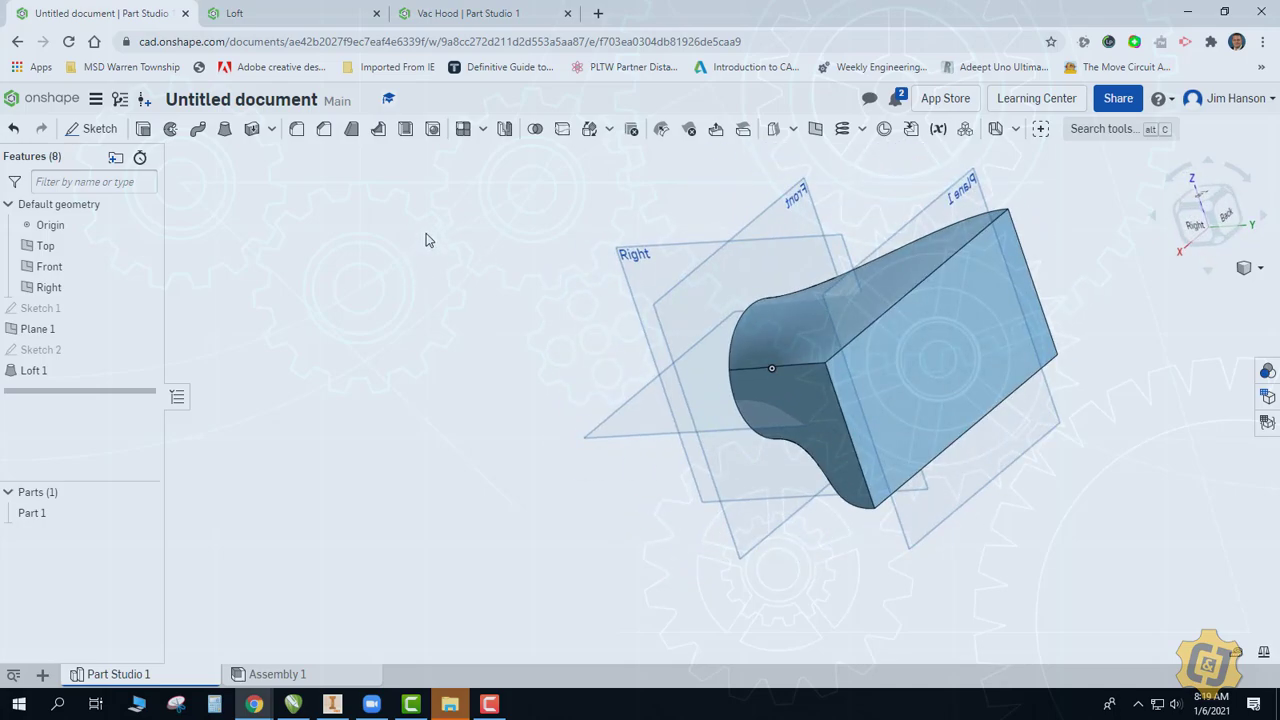
{"action": "left_click", "coordinate": [405, 128]}
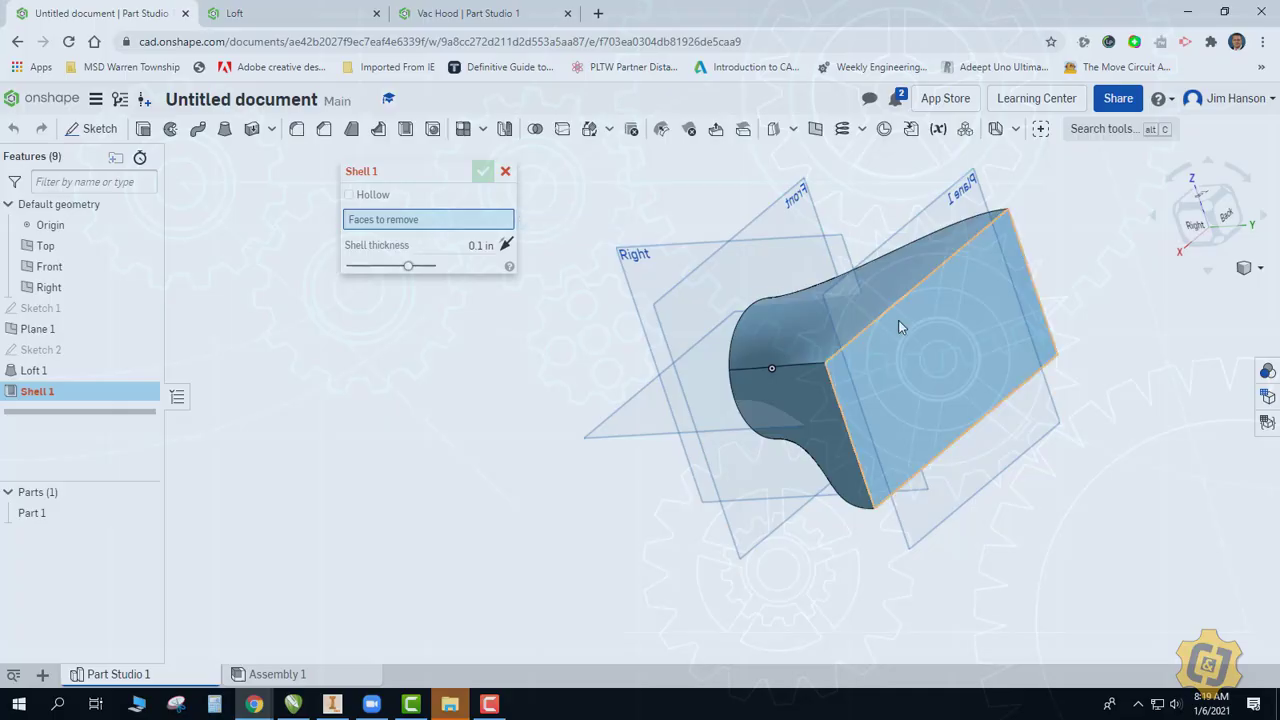
{"action": "left_click", "coordinate": [949, 342]}
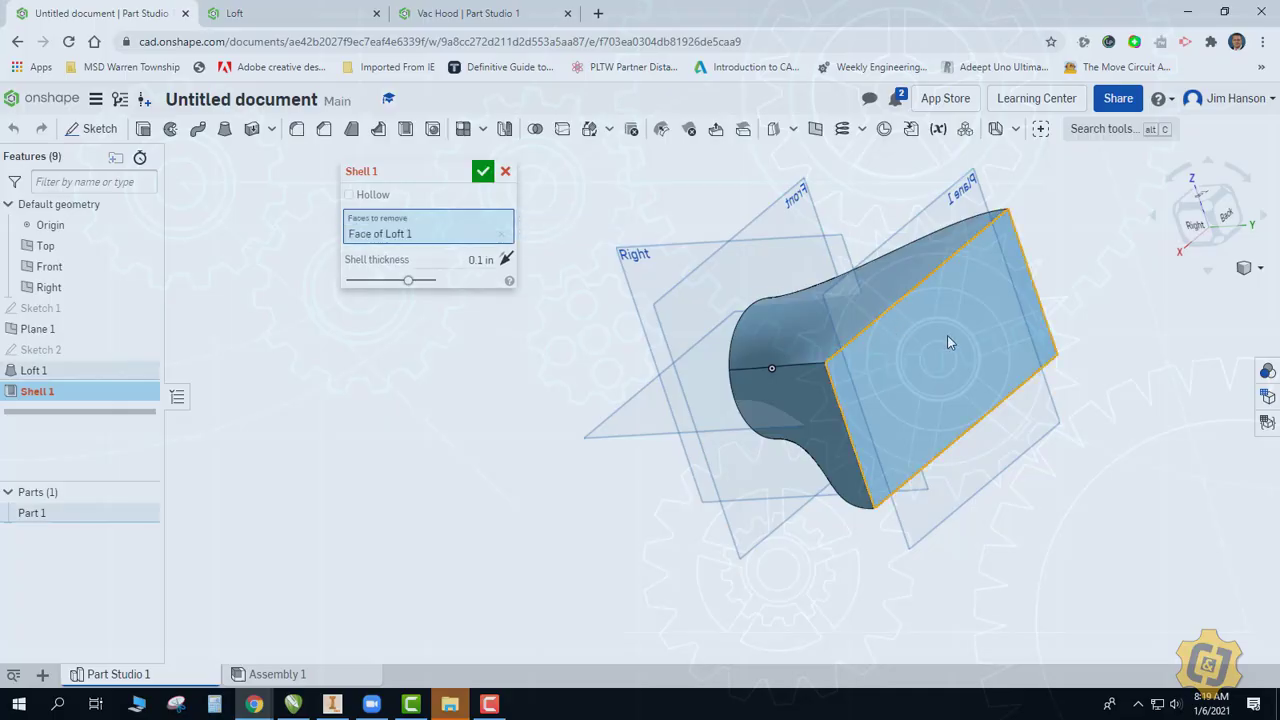
{"action": "key", "text": "shift+4"}
{"action": "key", "text": "shift+7"}
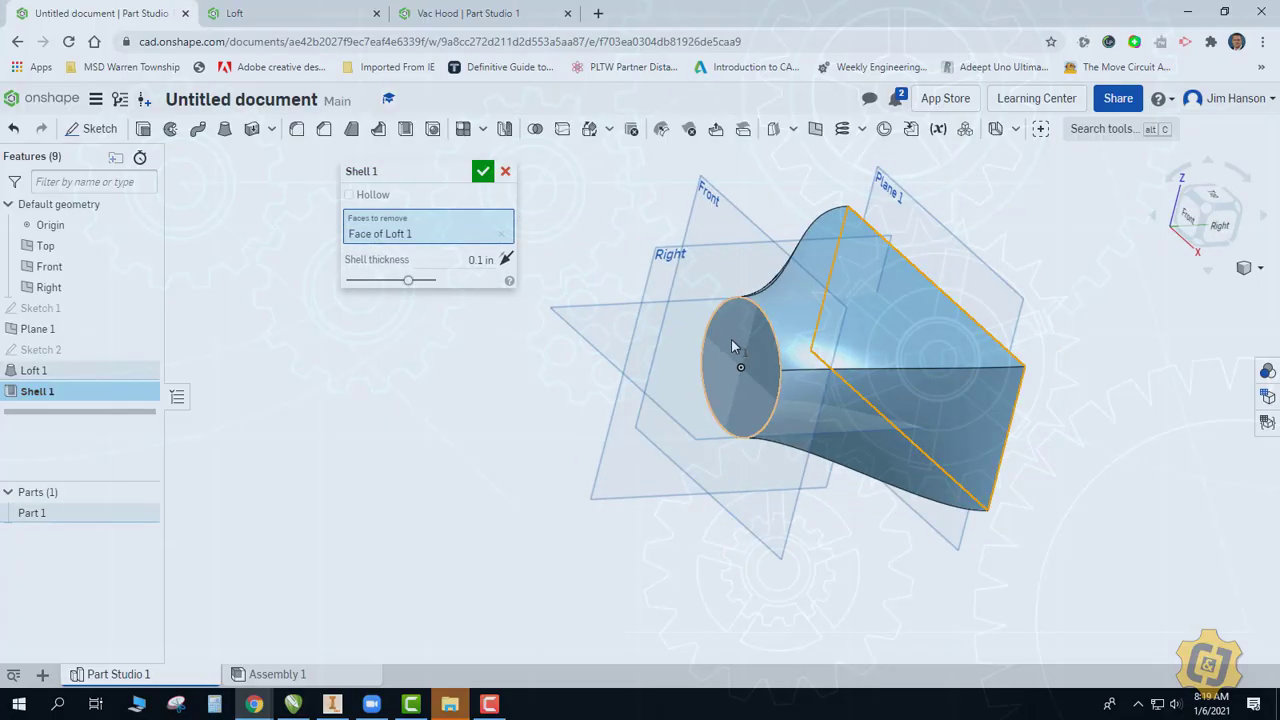
{"action": "left_click", "coordinate": [731, 340]}
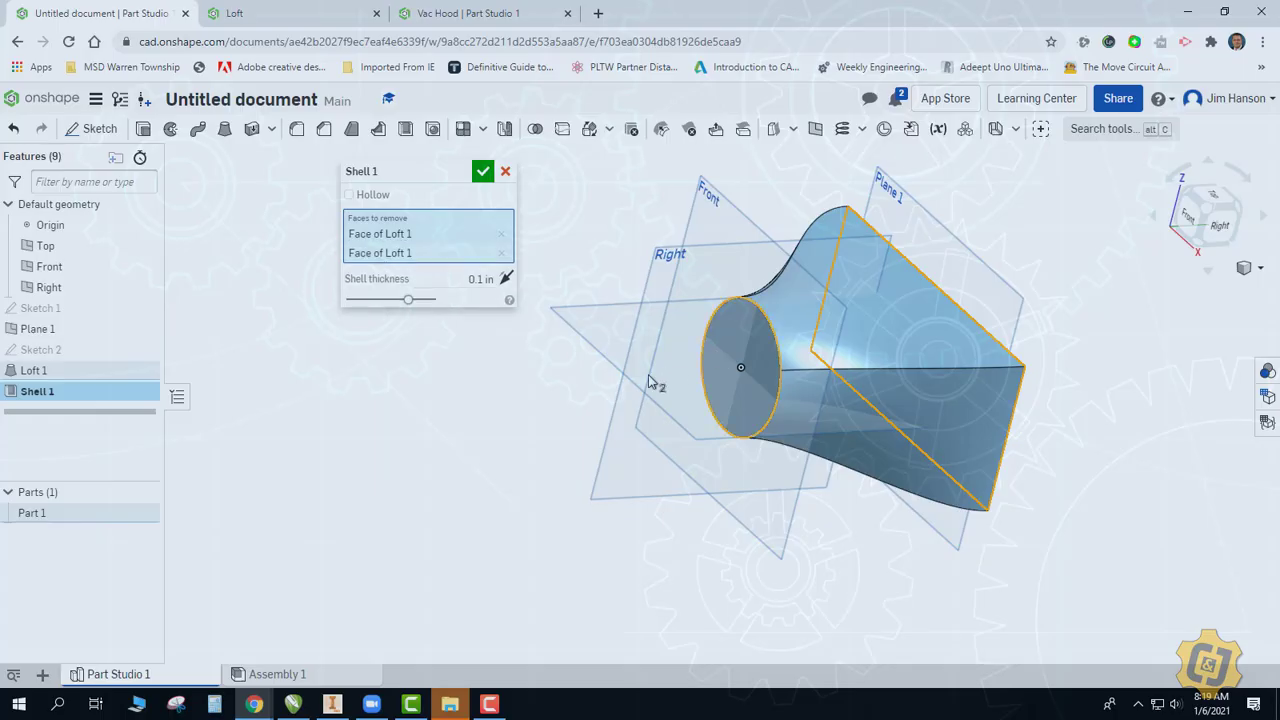
{"action": "left_click", "coordinate": [483, 172]}
Step: Hide the Right, Front and Top planes and Plane 1, then fit the shelled part in view
{"action": "right_click_drag", "start_coordinate": [389, 258], "coordinate": [590, 378]}
{"action": "left_click", "coordinate": [145, 287]}
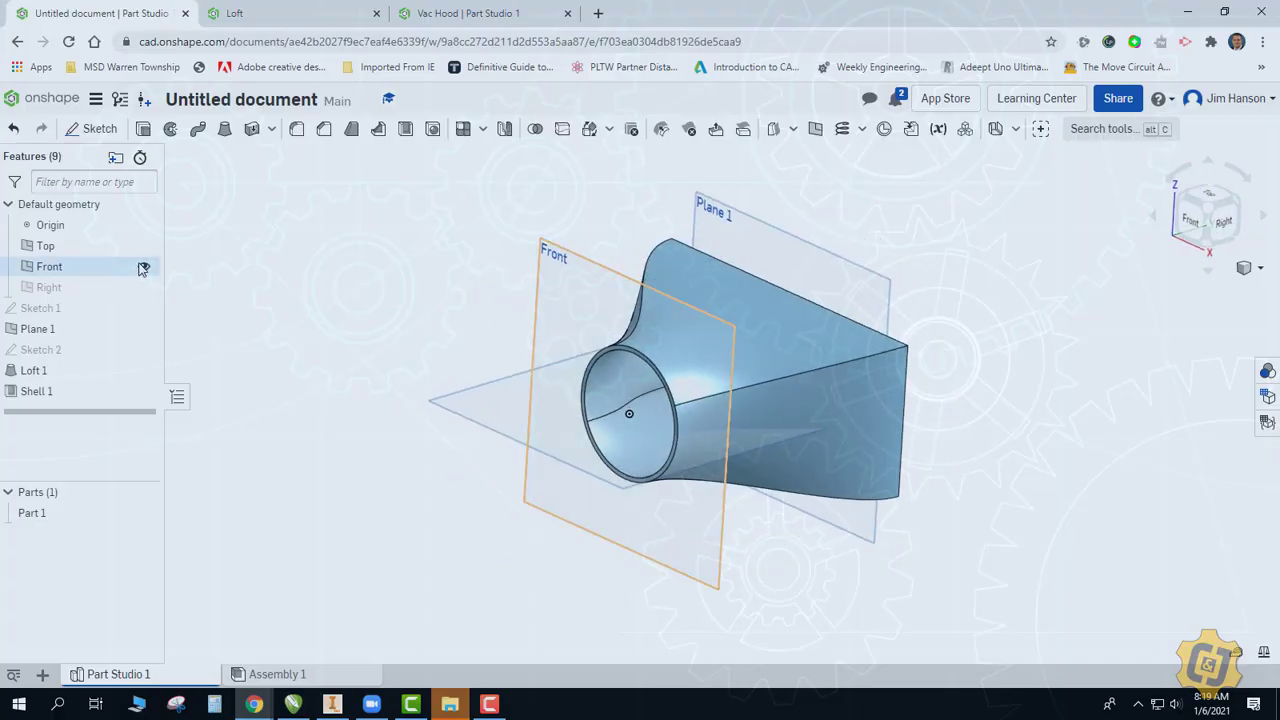
{"action": "left_click", "coordinate": [144, 266]}
{"action": "left_click", "coordinate": [144, 245]}
{"action": "left_click", "coordinate": [145, 328]}
{"action": "key", "text": "f"}
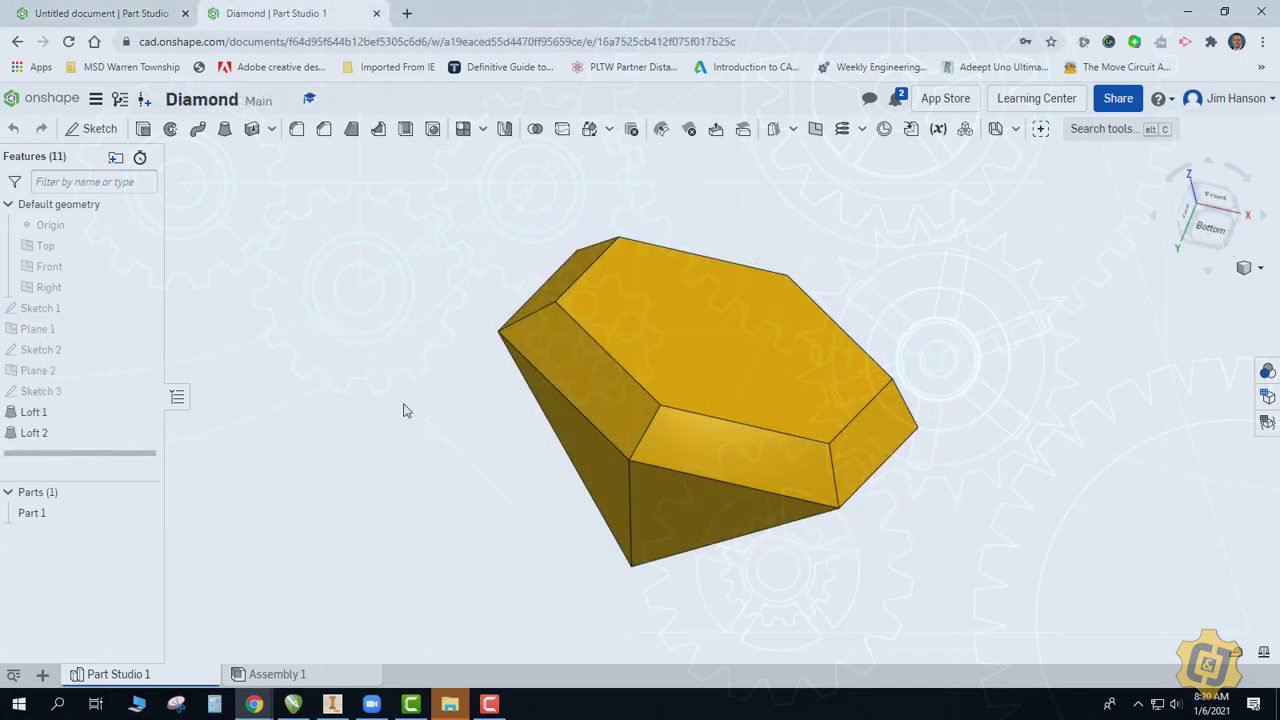
Step: Examine the finished Diamond model from several sides, including its hexagonal face, beveled band and pointed end
{"action": "right_click_drag", "start_coordinate": [462, 412], "coordinate": [494, 437]}
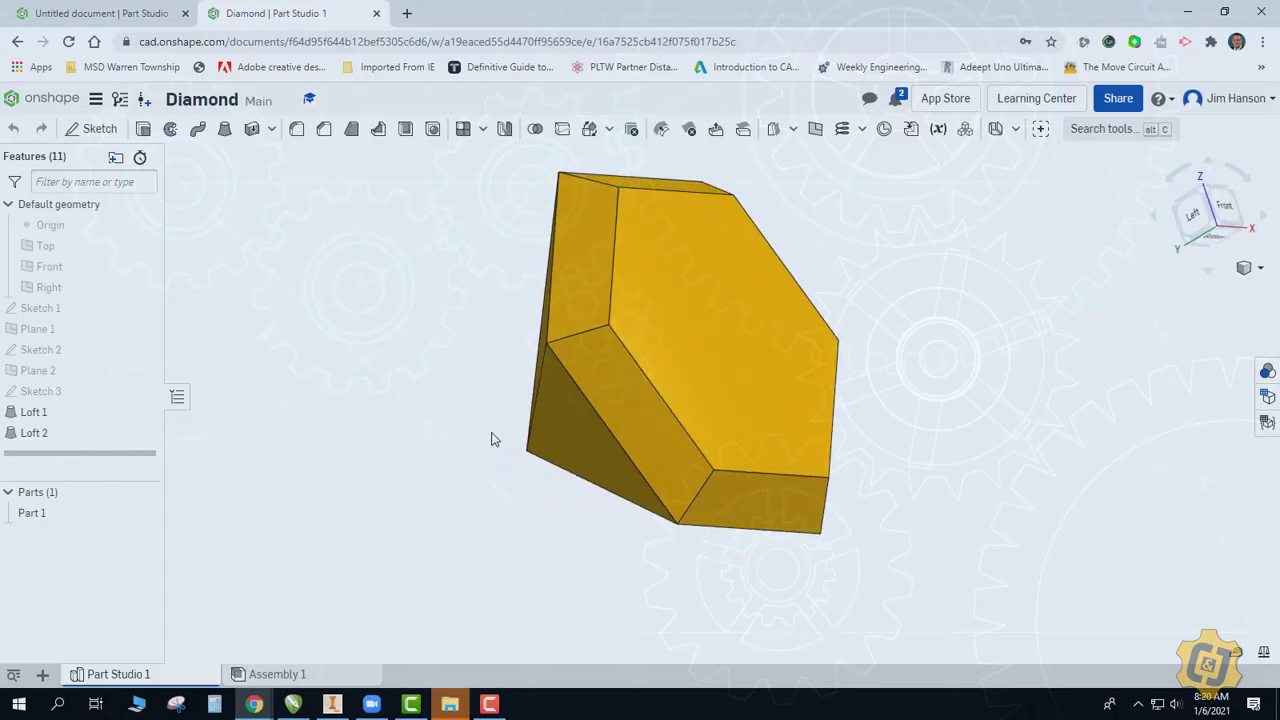
{"action": "key", "text": "shift+1"}
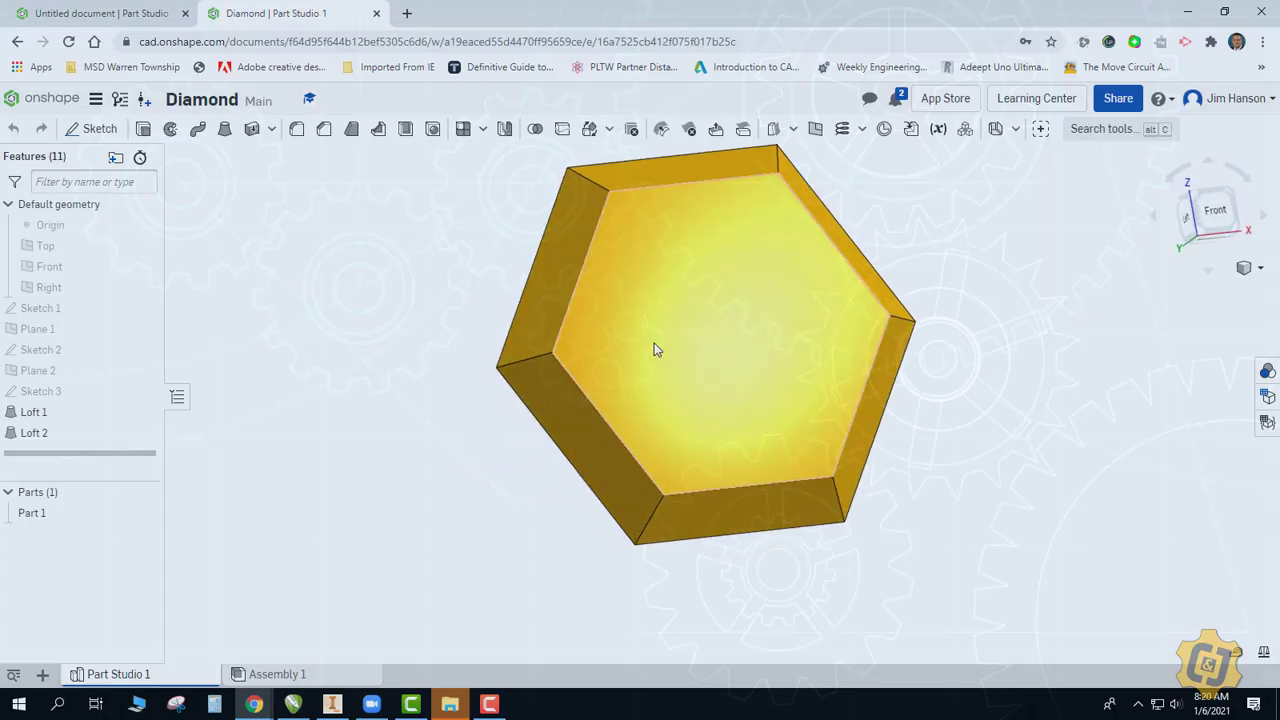
{"action": "right_click_drag", "start_coordinate": [489, 309], "coordinate": [604, 287]}
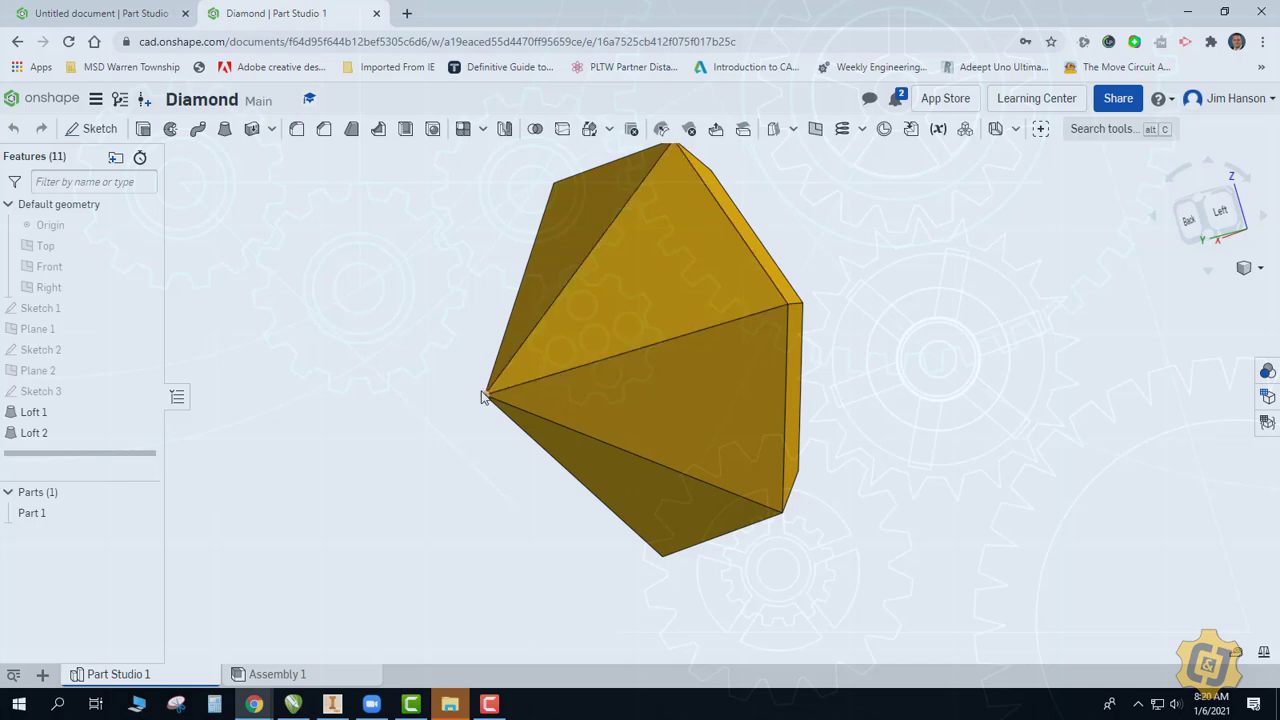
{"action": "right_click_drag", "start_coordinate": [461, 365], "coordinate": [363, 322]}
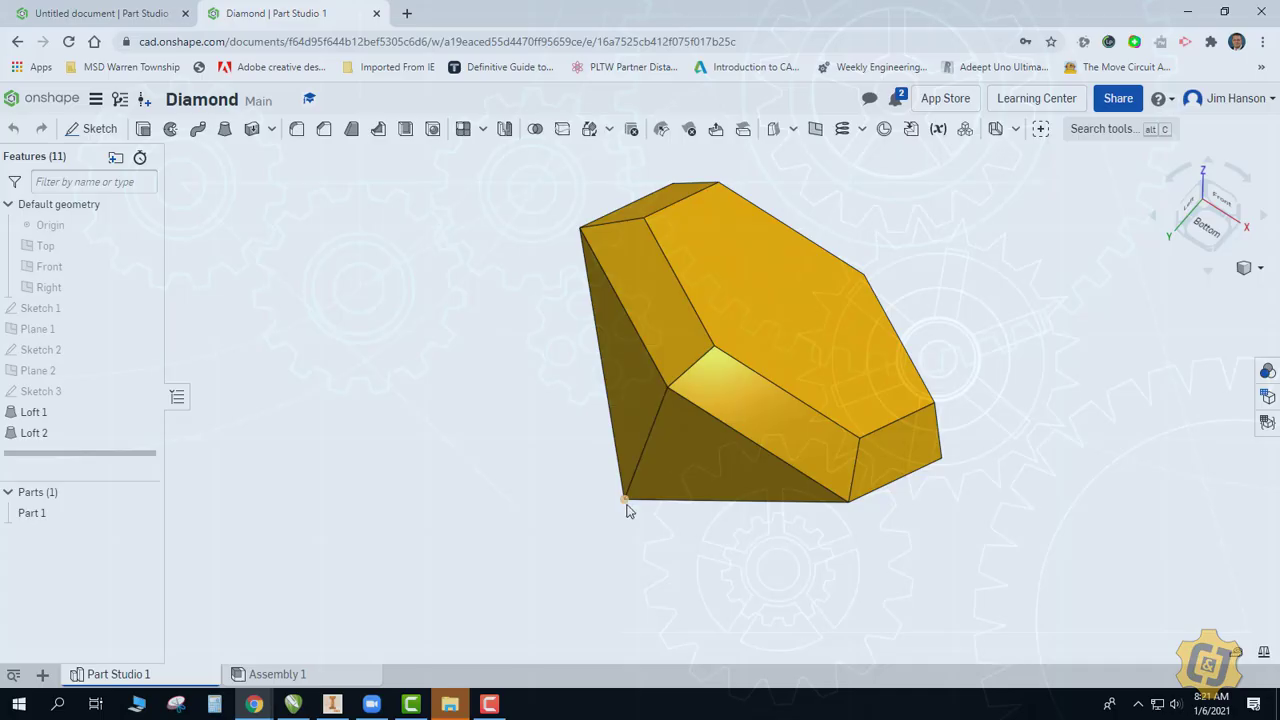
{"action": "left_click", "coordinate": [1165, 222]}
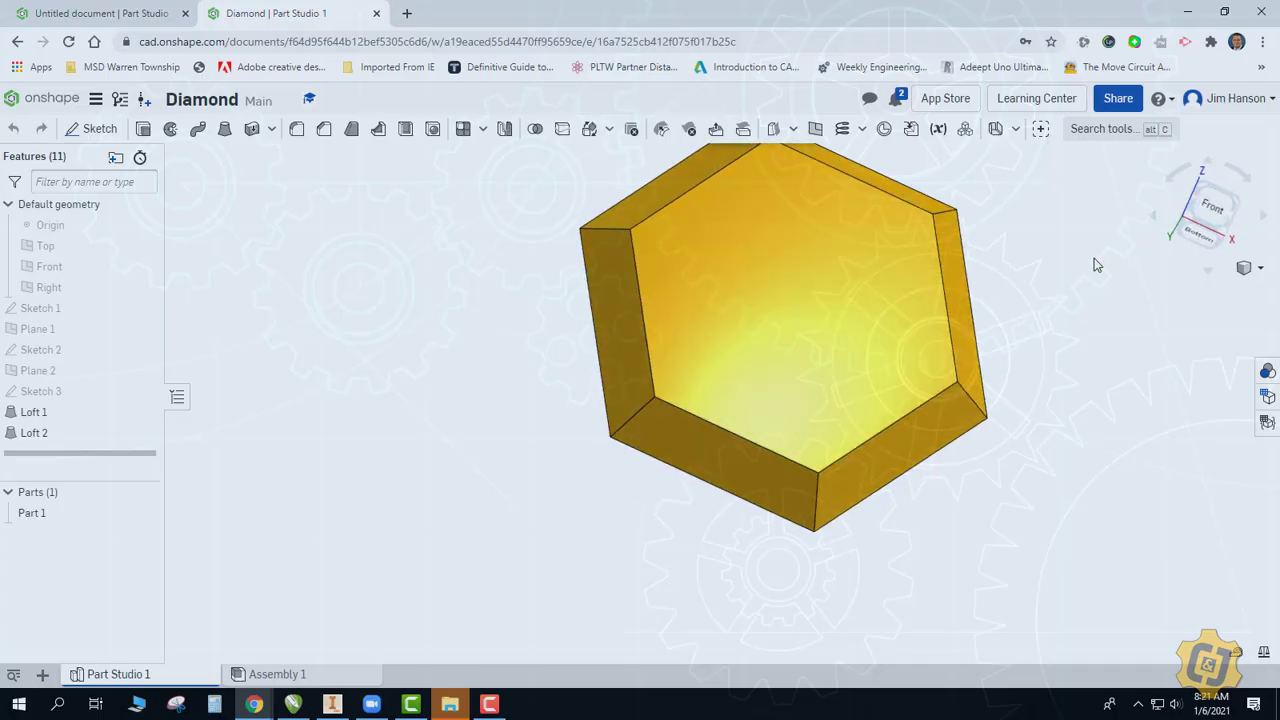
{"action": "key", "text": "shift+2"}
{"action": "right_click_drag", "start_coordinate": [1068, 262], "coordinate": [975, 279]}
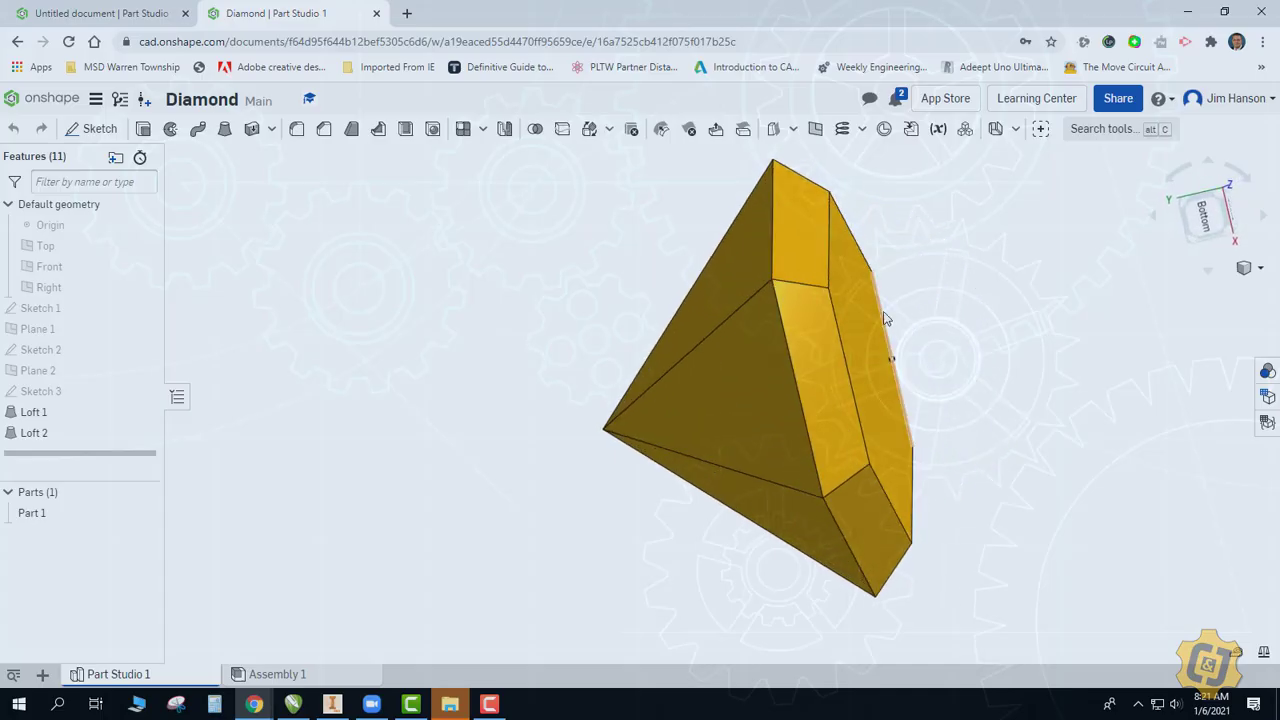
Step: Start a sketch on the Front plane of the untitled document and view it head-on
{"action": "left_click", "coordinate": [161, 15]}
{"action": "left_click", "coordinate": [88, 128]}
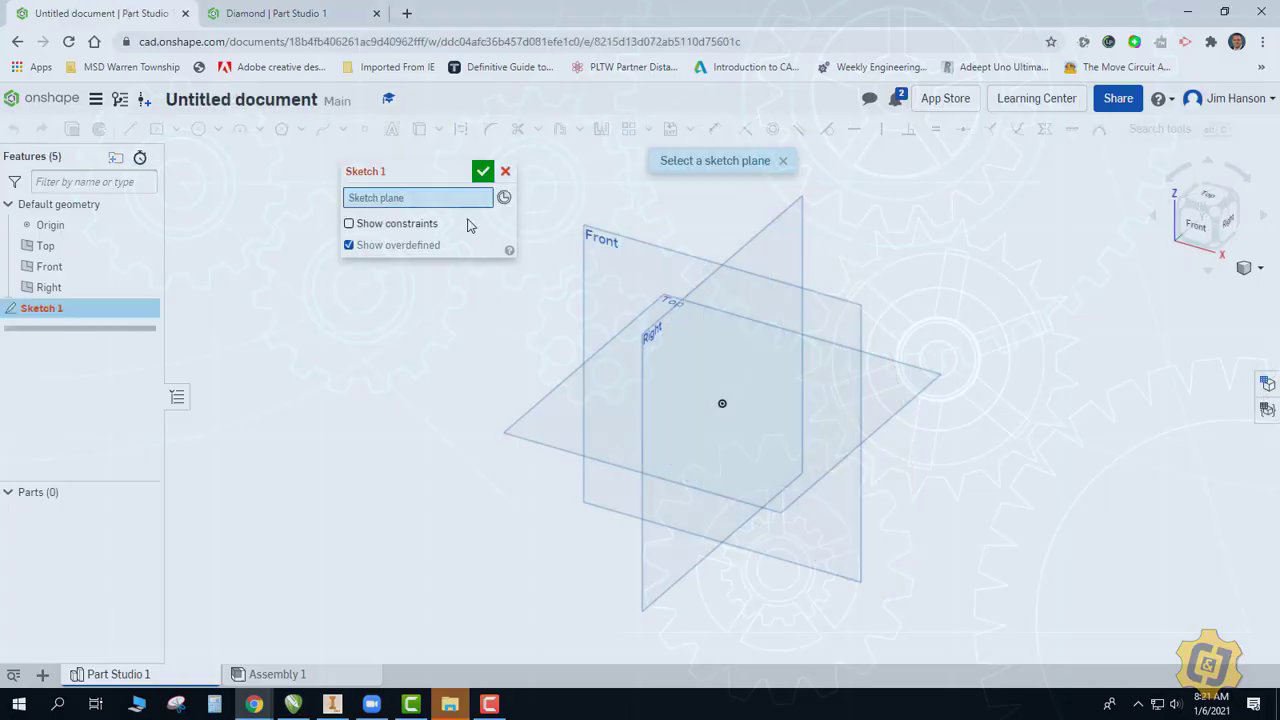
{"action": "left_click", "coordinate": [618, 252]}
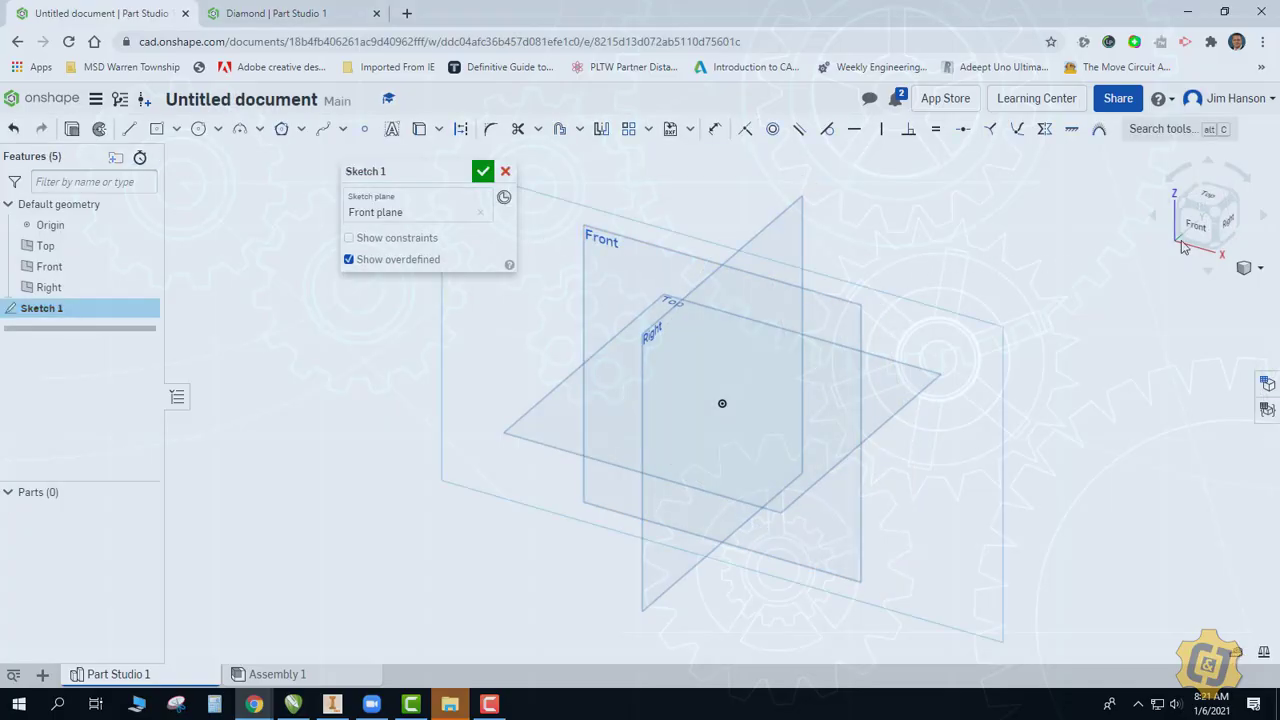
{"action": "left_click", "coordinate": [1192, 230]}
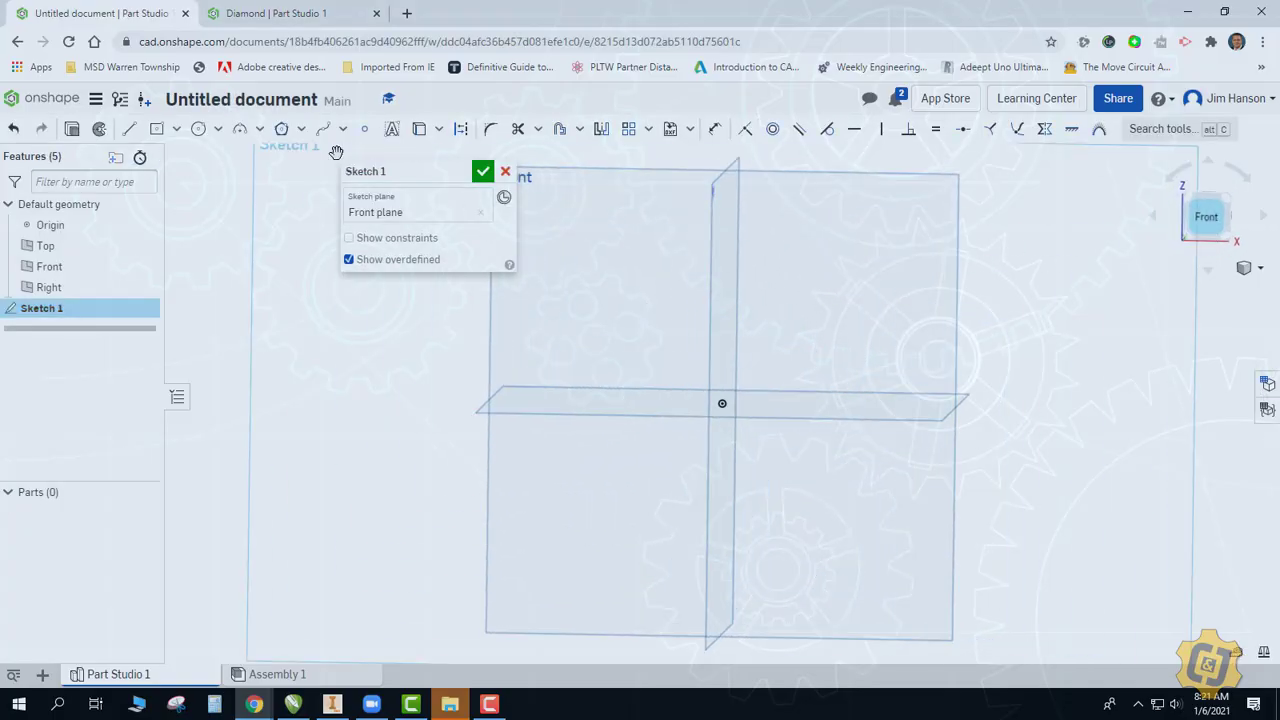
Step: Draw a six-sided circumscribed polygon centered on the origin
{"action": "left_click", "coordinate": [301, 129]}
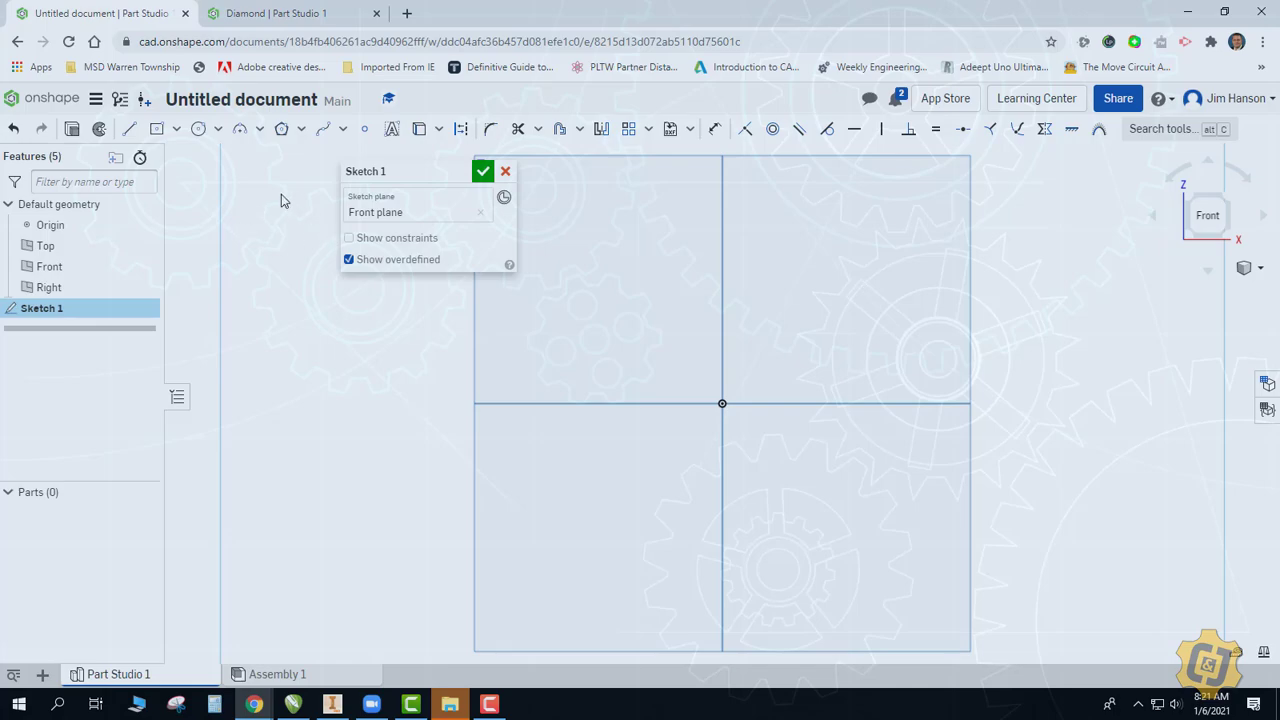
{"action": "left_click", "coordinate": [281, 129]}
{"action": "left_click", "coordinate": [722, 404]}
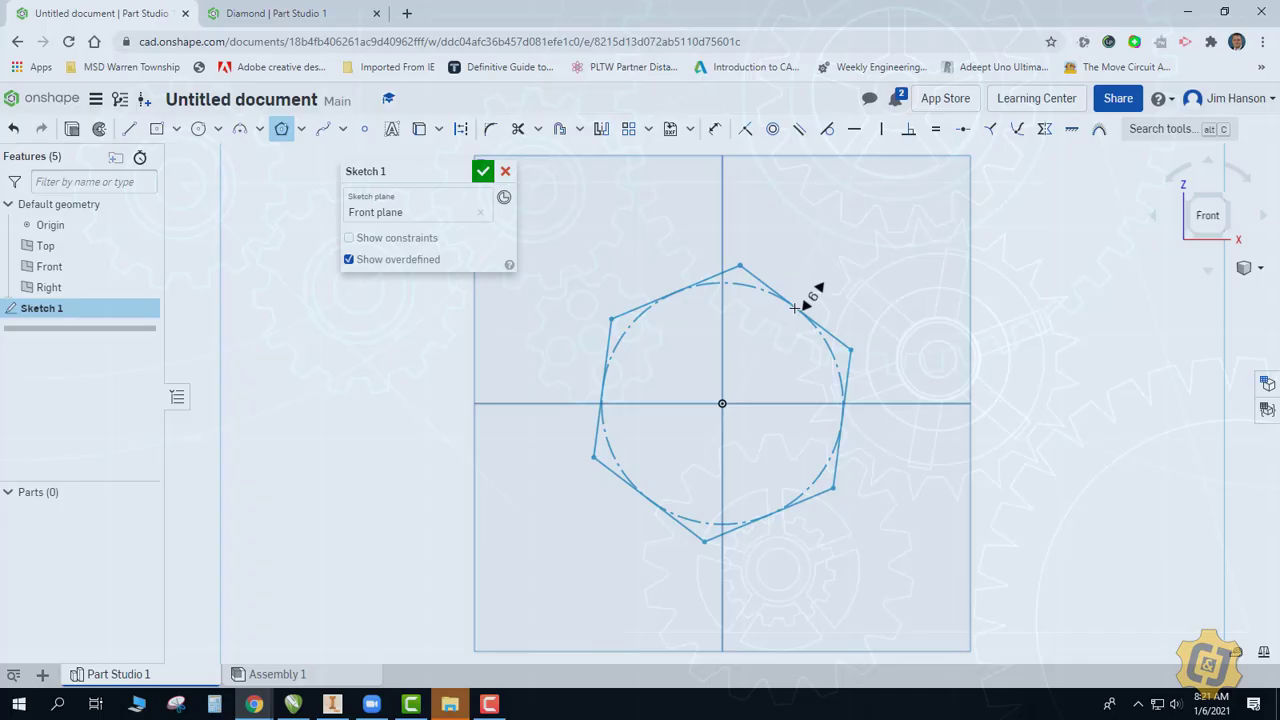
{"action": "key", "text": "Down"}
{"action": "key", "text": "Down"}
{"action": "key", "text": "Down"}
{"action": "key", "text": "Up"}
{"action": "key", "text": "Up"}
{"action": "key", "text": "Up"}
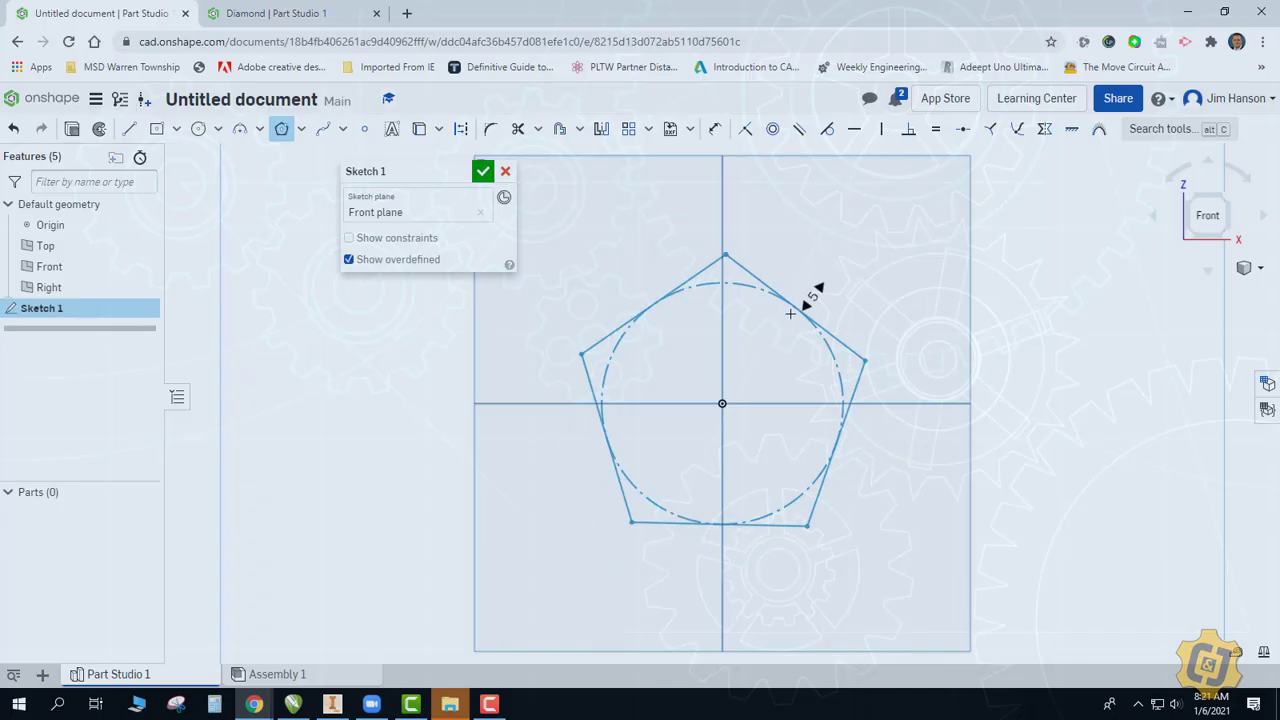
{"action": "key", "text": "Up"}
{"action": "key", "text": "Down"}
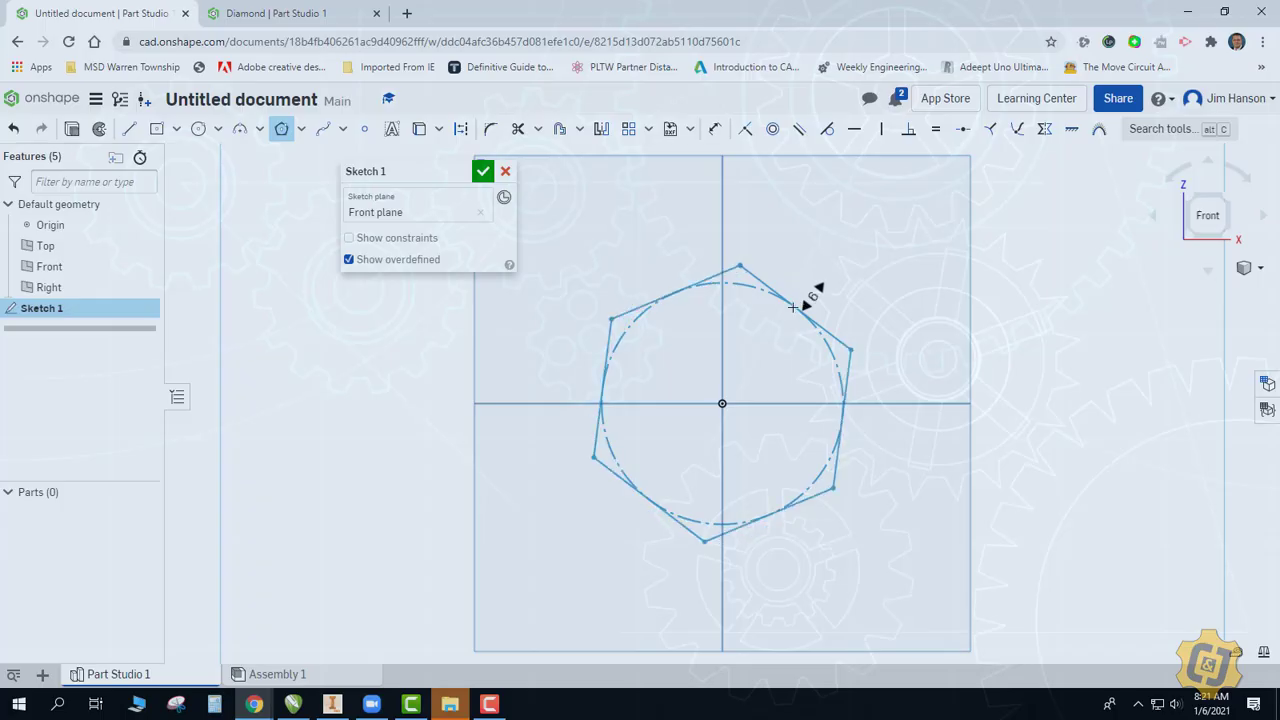
{"action": "left_click", "coordinate": [794, 306]}
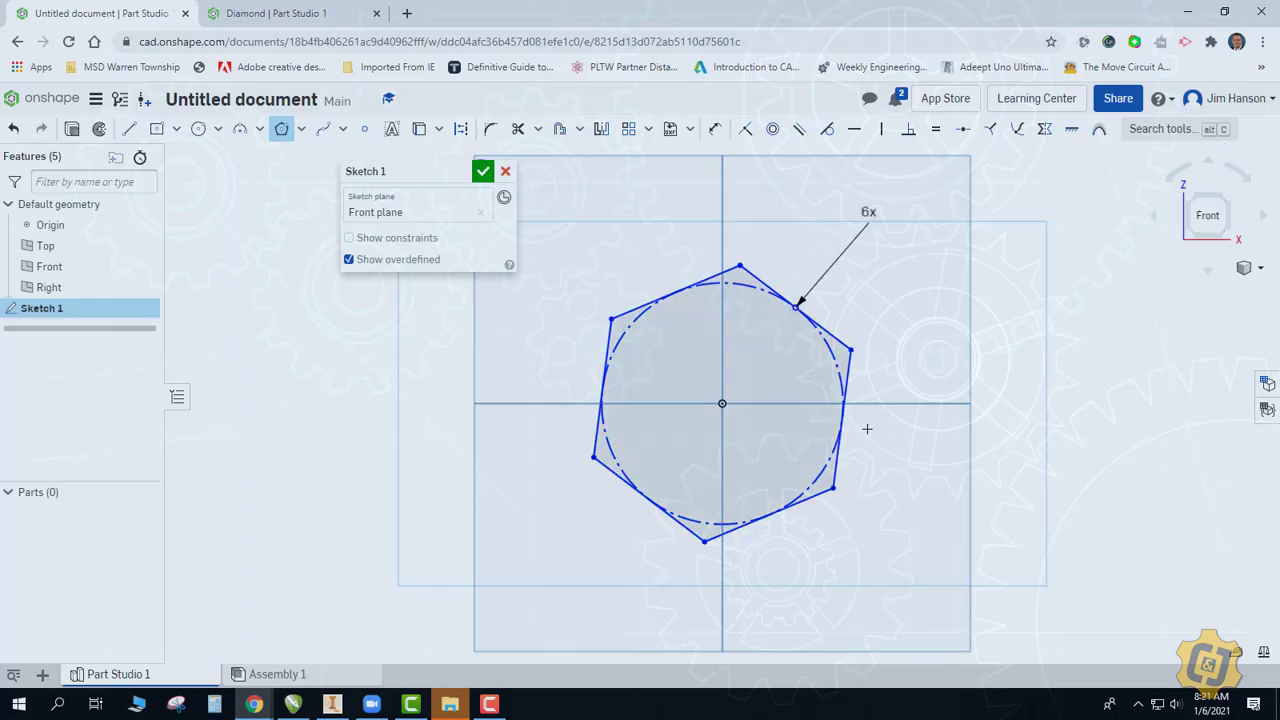
Step: Compare the hexagon with the Diamond document, constrain its upper edge to be horizontal and accept the sketch
{"action": "left_click", "coordinate": [300, 13]}
{"action": "right_click_drag", "start_coordinate": [925, 273], "coordinate": [806, 248]}
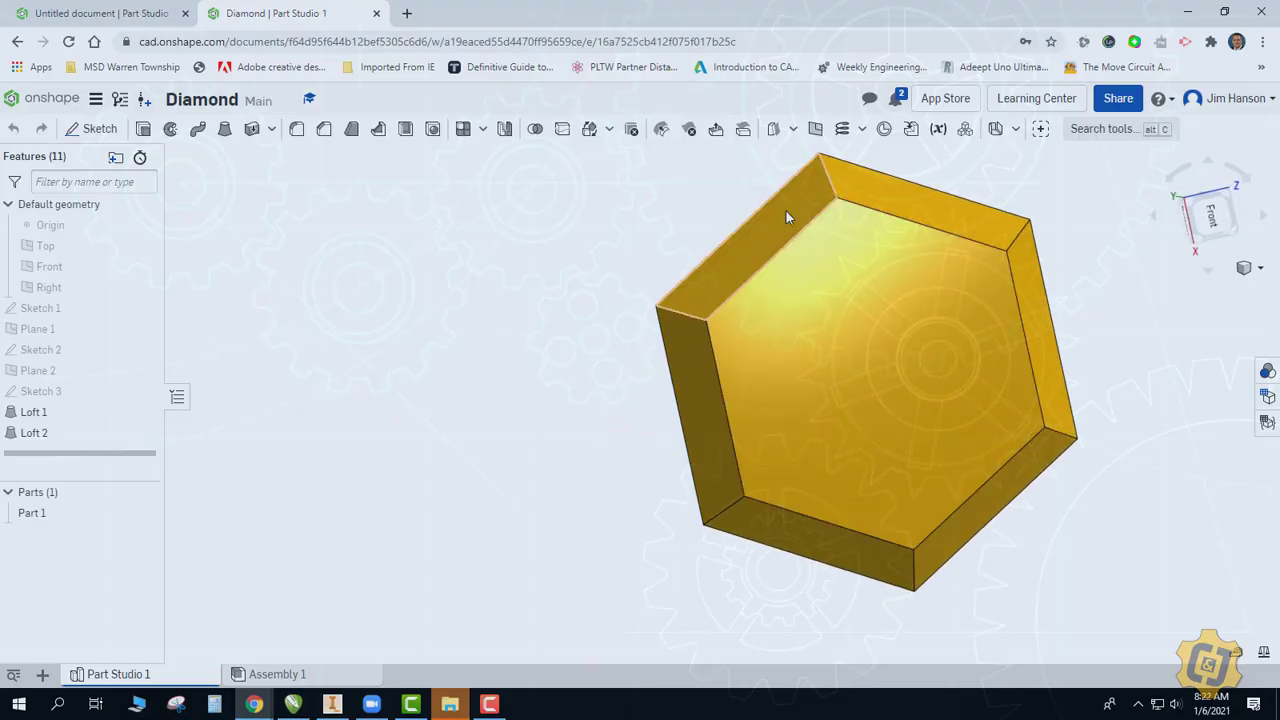
{"action": "left_click", "coordinate": [148, 15]}
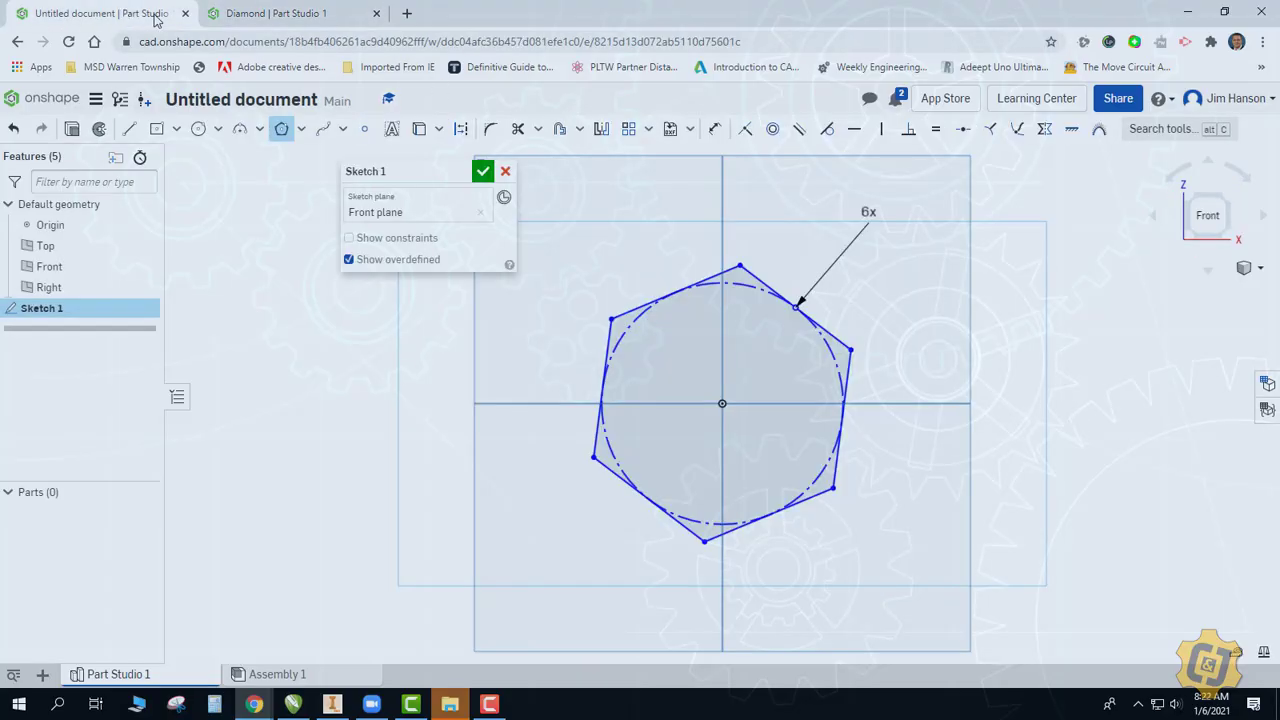
{"action": "left_click", "coordinate": [855, 131]}
{"action": "left_click", "coordinate": [720, 273]}
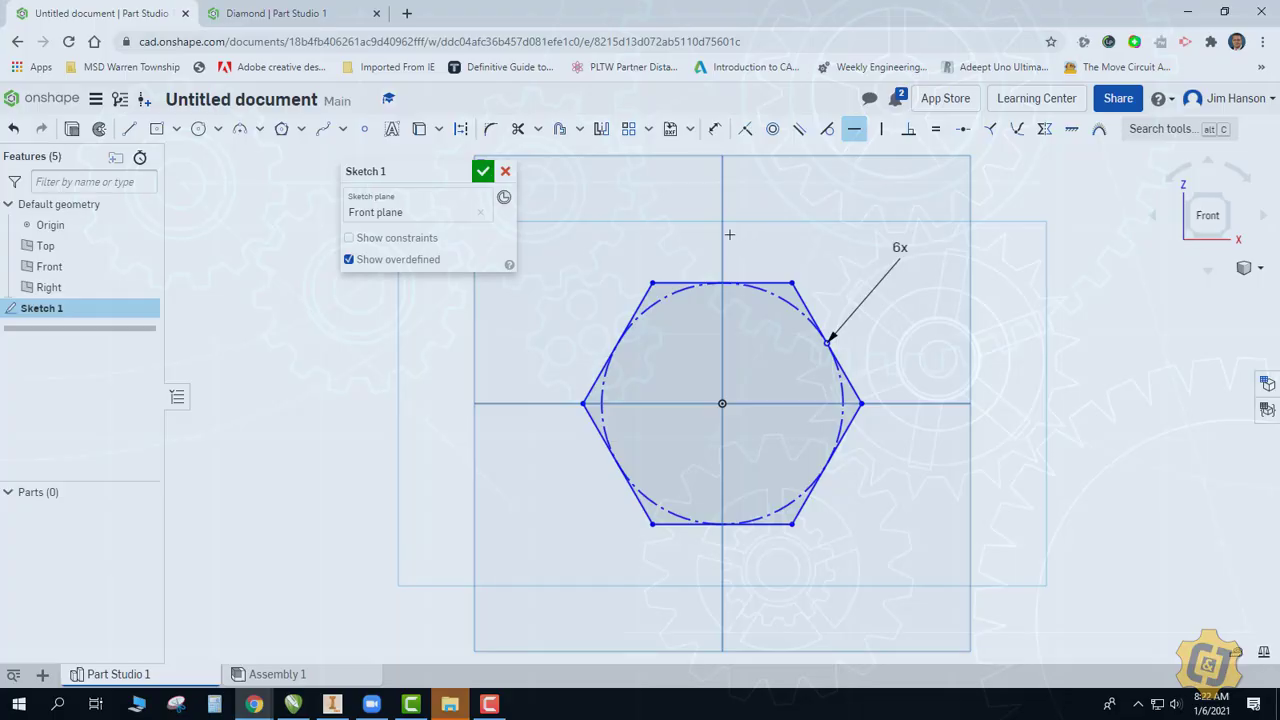
{"action": "left_click", "coordinate": [484, 171]}
Step: Create a plane offset about 0.46 in behind the Front plane
{"action": "right_click", "coordinate": [368, 303]}
{"action": "left_click", "coordinate": [394, 362]}
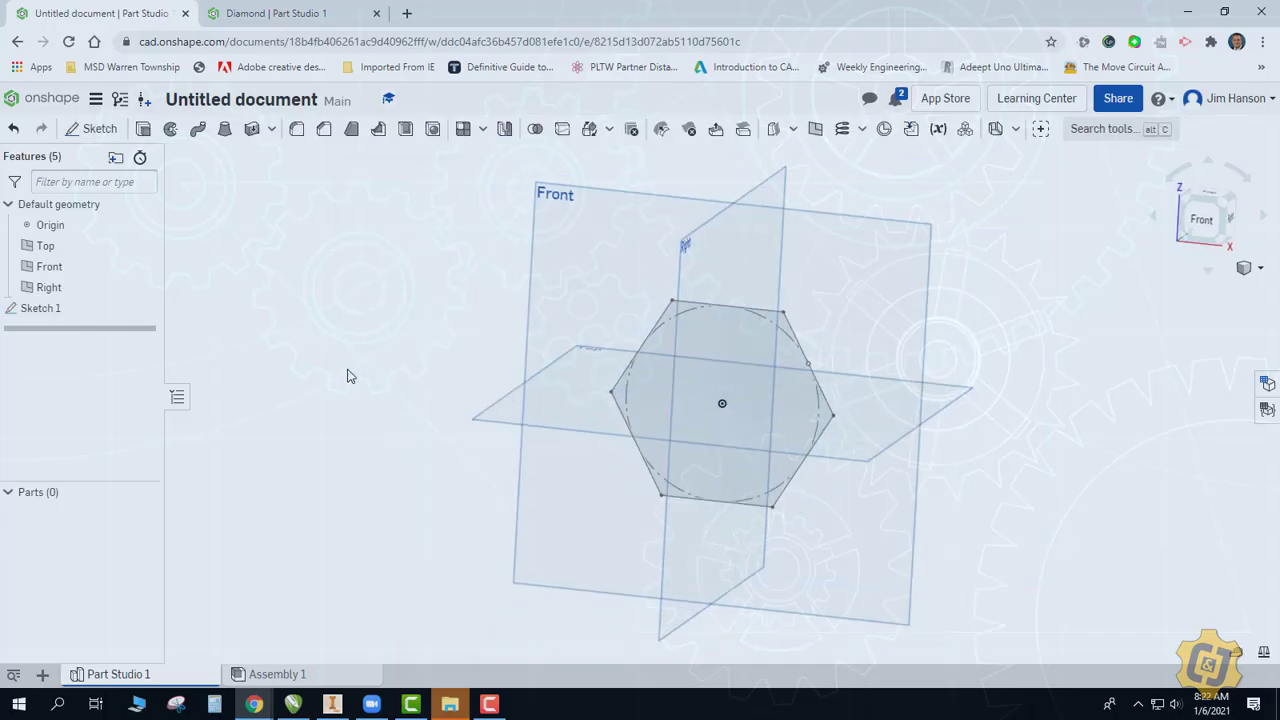
{"action": "left_click", "coordinate": [815, 129]}
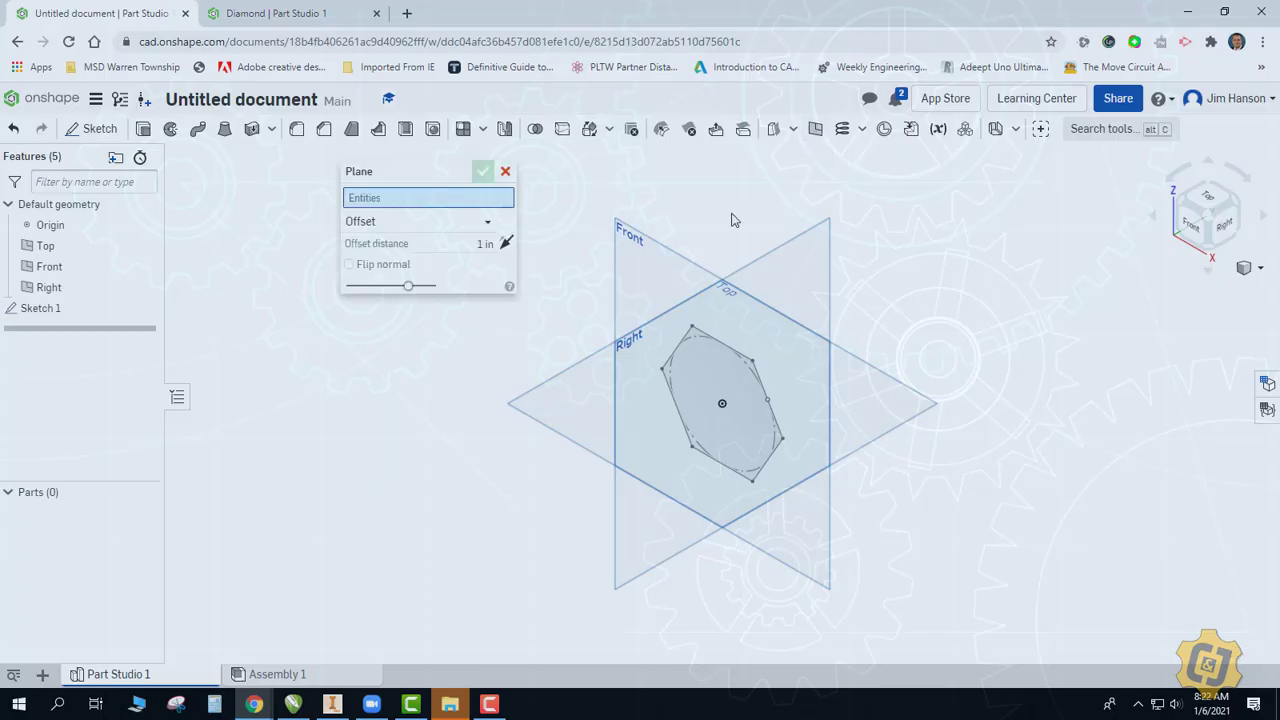
{"action": "left_click", "coordinate": [634, 250]}
{"action": "left_click_drag", "start_coordinate": [663, 440], "coordinate": [733, 406]}
{"action": "key", "text": "shift+4"}
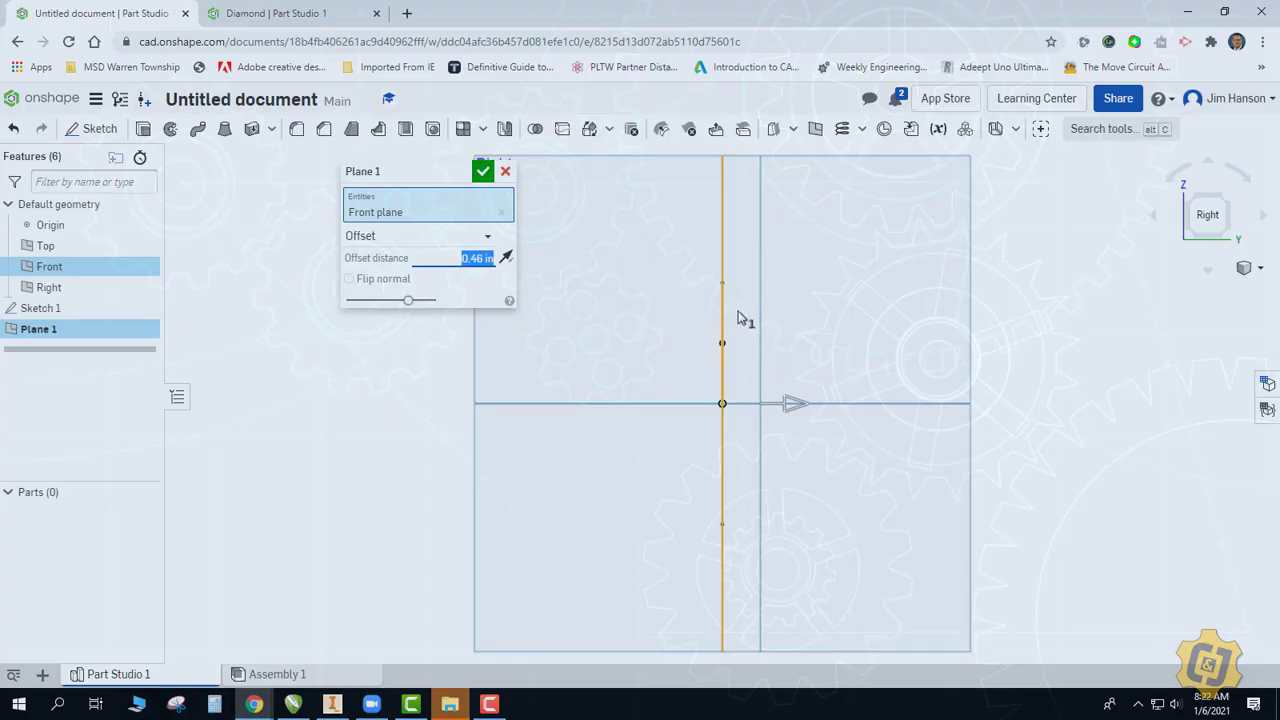
{"action": "left_click", "coordinate": [482, 172]}
Step: Start a new sketch on Plane 1 and view it from the front
{"action": "right_click", "coordinate": [366, 315]}
{"action": "left_click", "coordinate": [395, 352]}
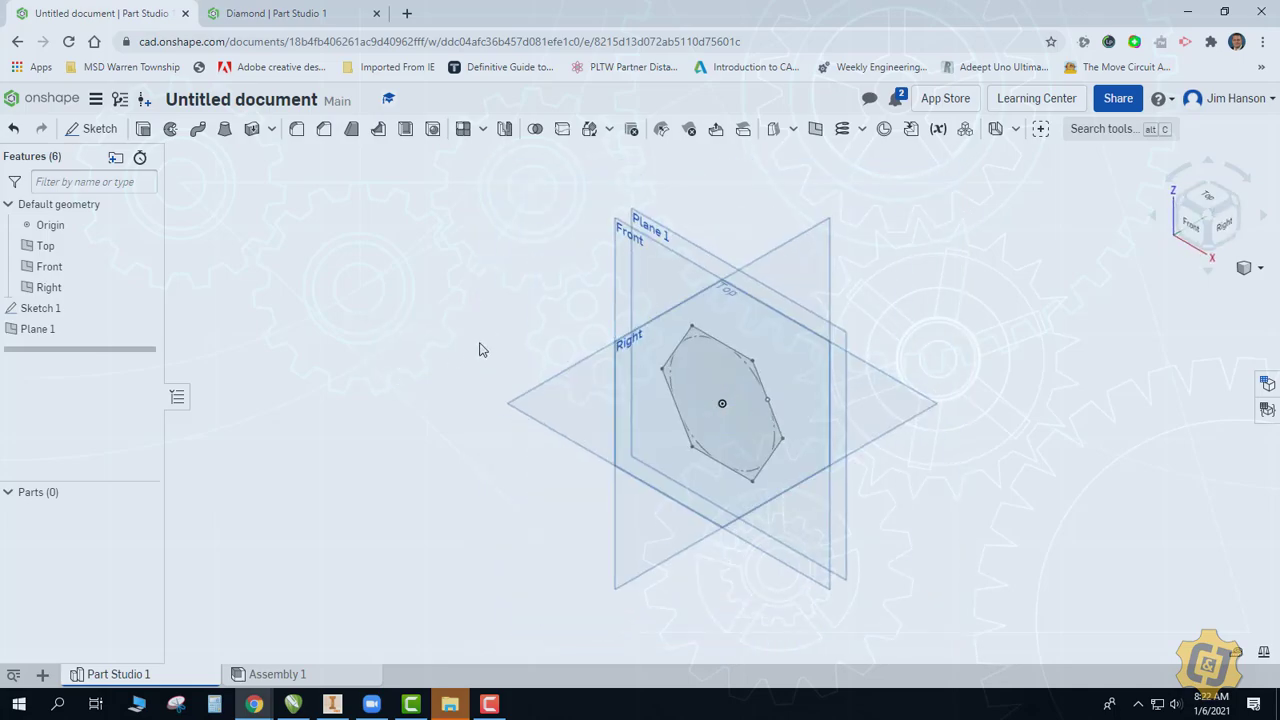
{"action": "right_click", "coordinate": [374, 284]}
{"action": "left_click", "coordinate": [95, 128]}
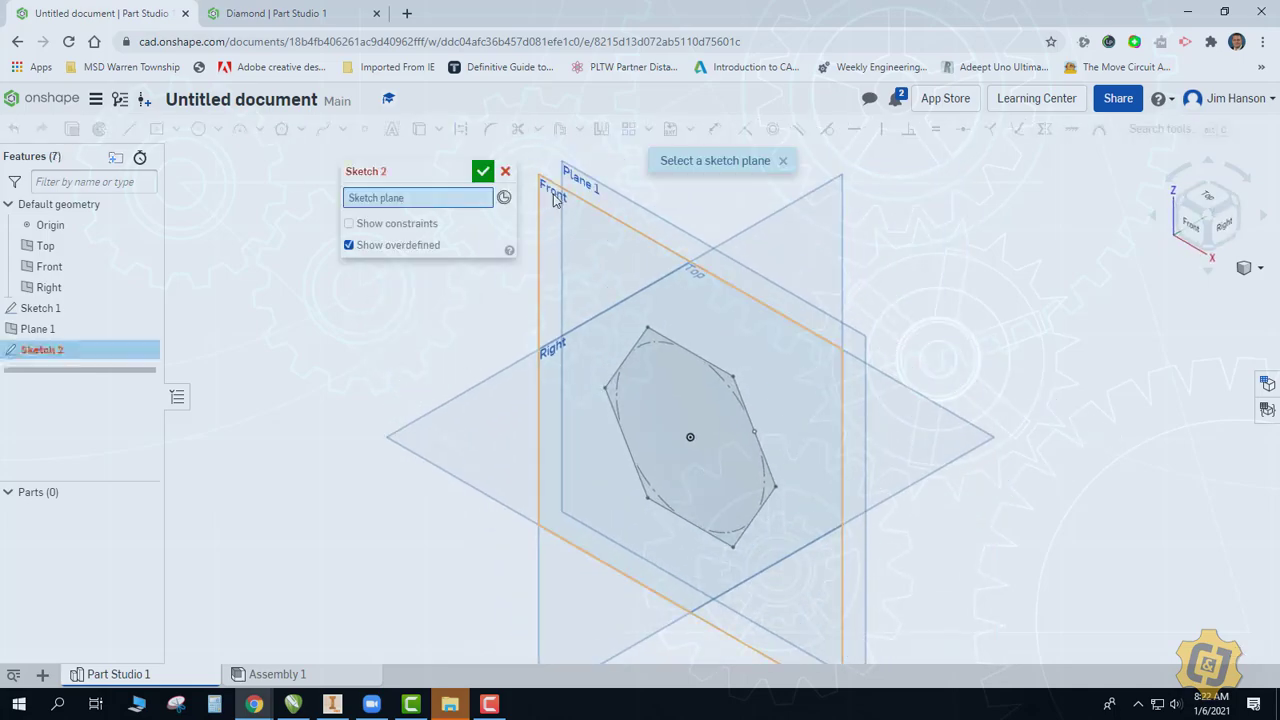
{"action": "left_click", "coordinate": [604, 199]}
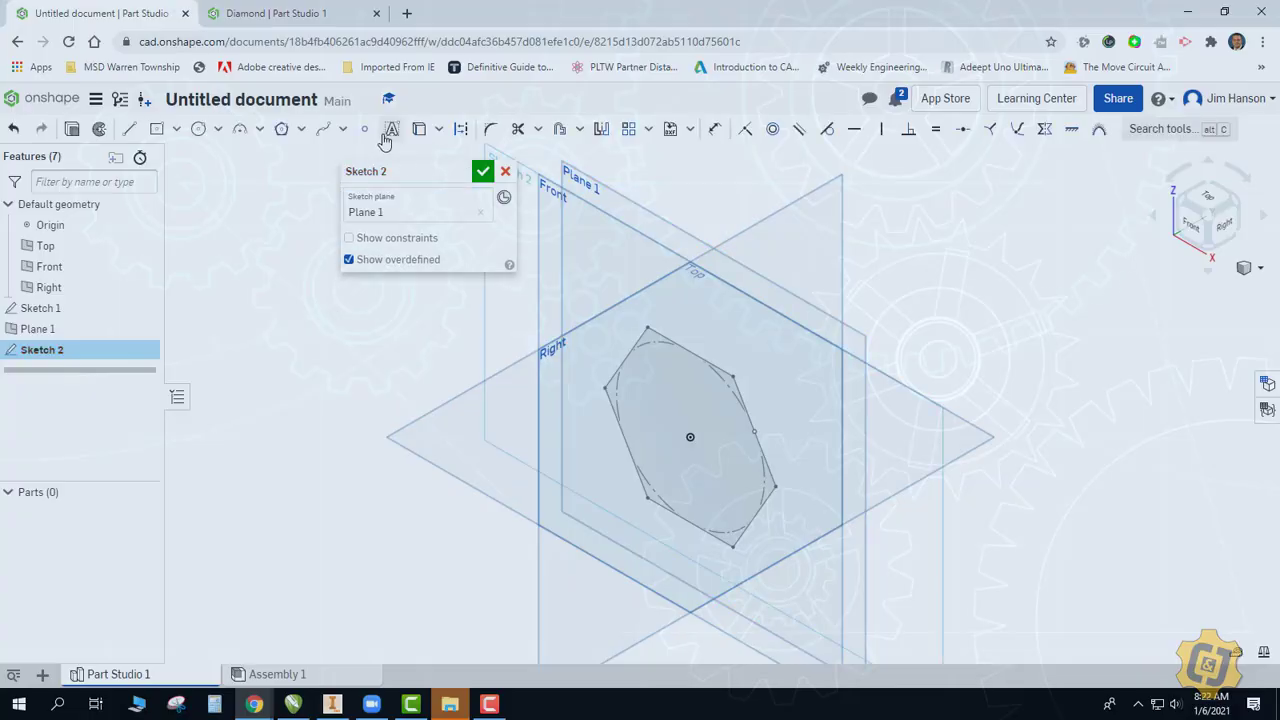
{"action": "left_click", "coordinate": [418, 133]}
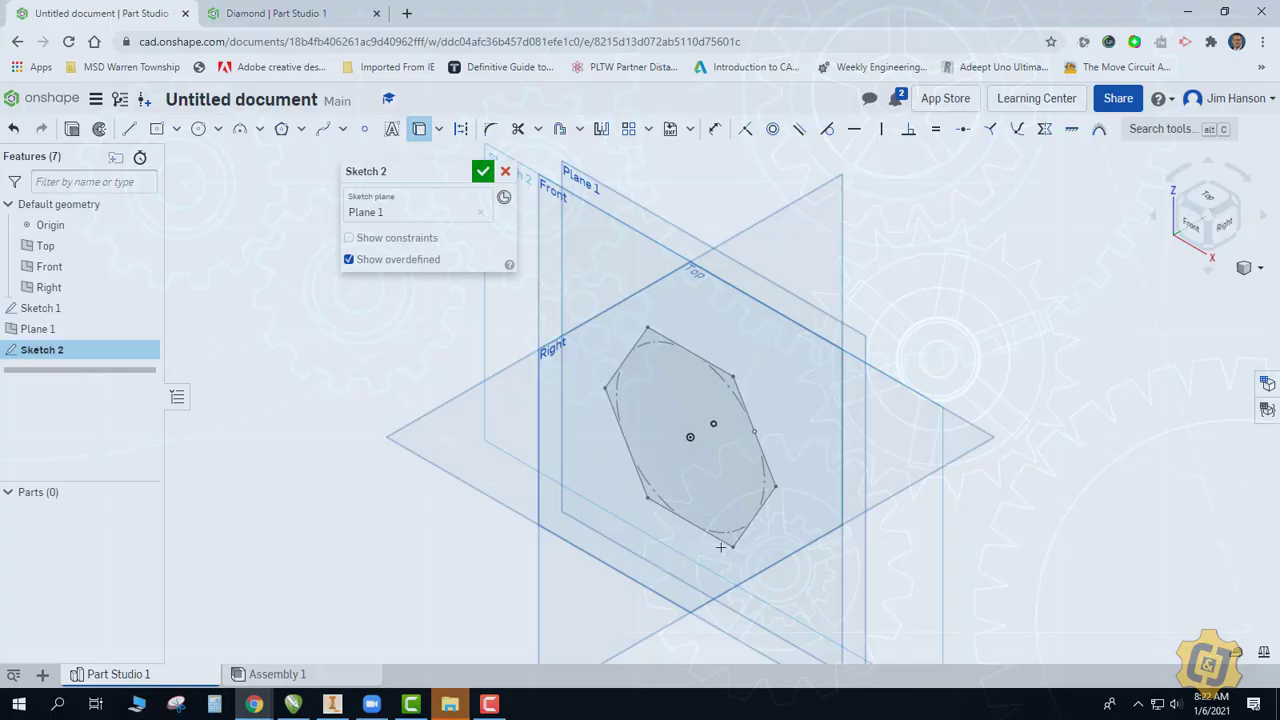
{"action": "left_click", "coordinate": [1190, 224]}
Step: Draw a larger hexagon centered on the origin around the first one, make its upper edge horizontal and accept the sketch
{"action": "left_click", "coordinate": [281, 128]}
{"action": "left_click", "coordinate": [722, 403]}
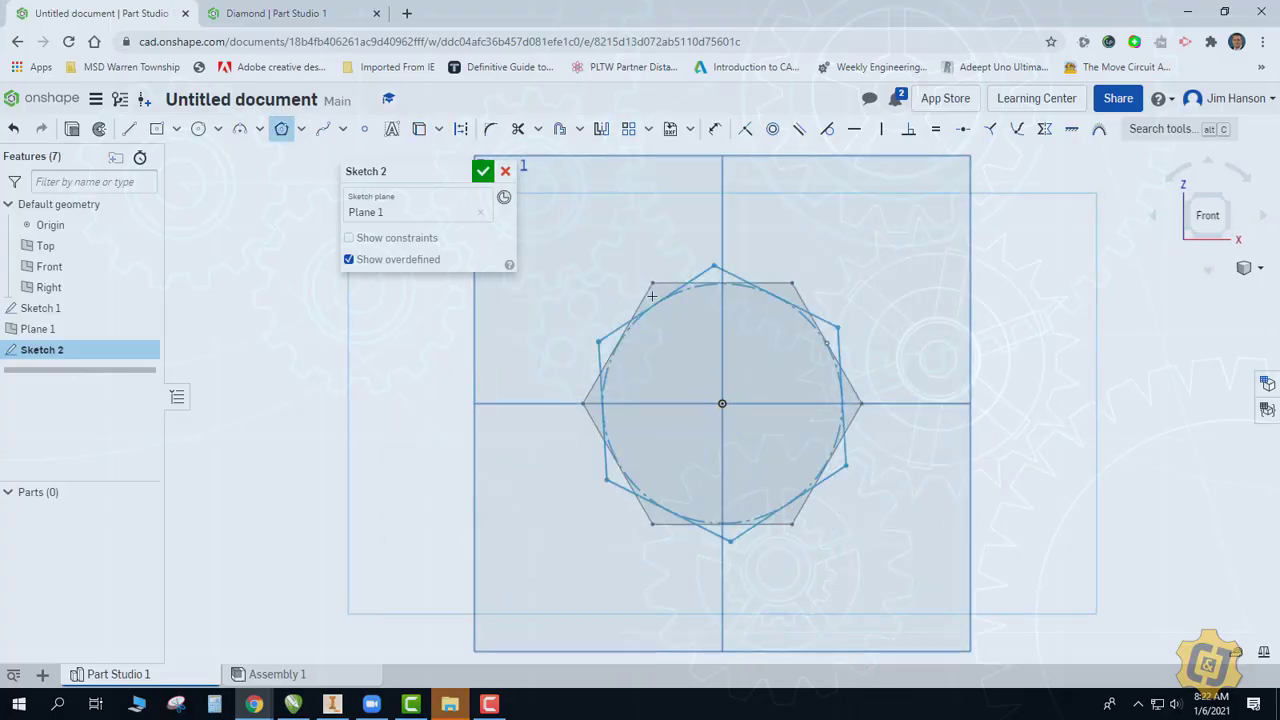
{"action": "left_click", "coordinate": [700, 232]}
{"action": "left_click", "coordinate": [854, 128]}
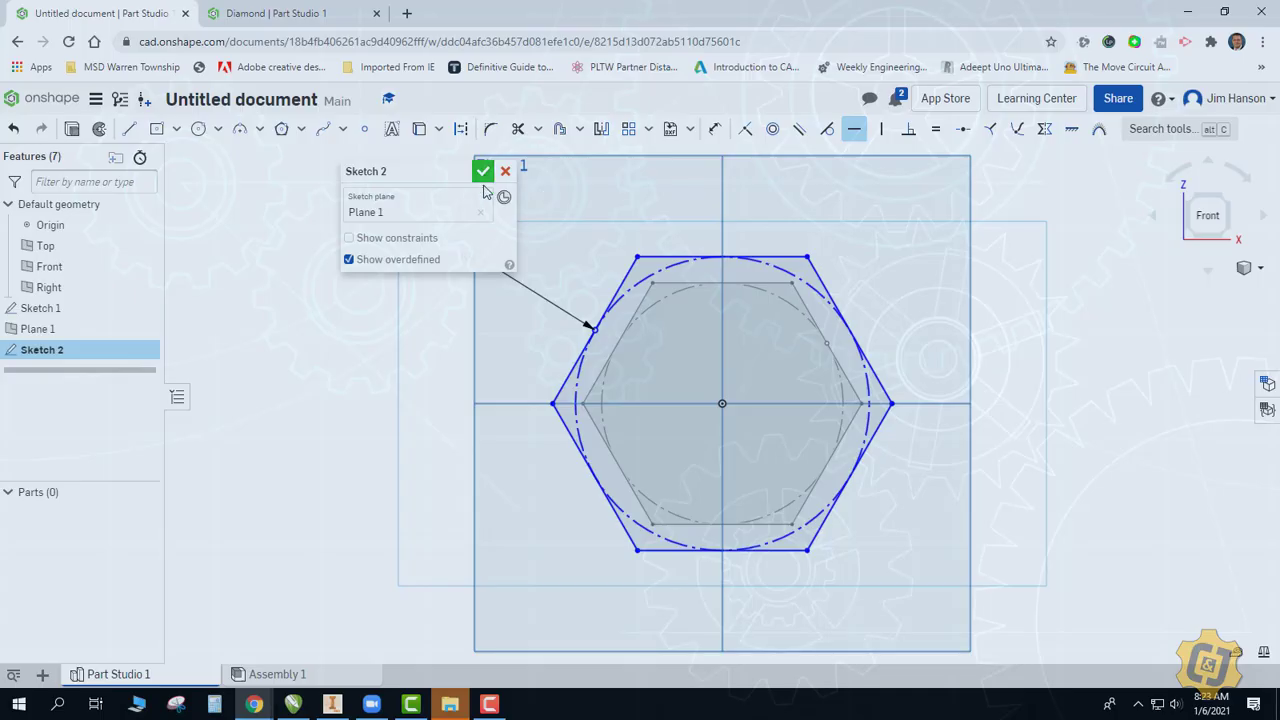
{"action": "left_click", "coordinate": [483, 171]}
Step: Create a plane offset well behind Plane 1, checking its distance from the side before accepting it
{"action": "right_click", "coordinate": [372, 292]}
{"action": "left_click", "coordinate": [408, 356]}
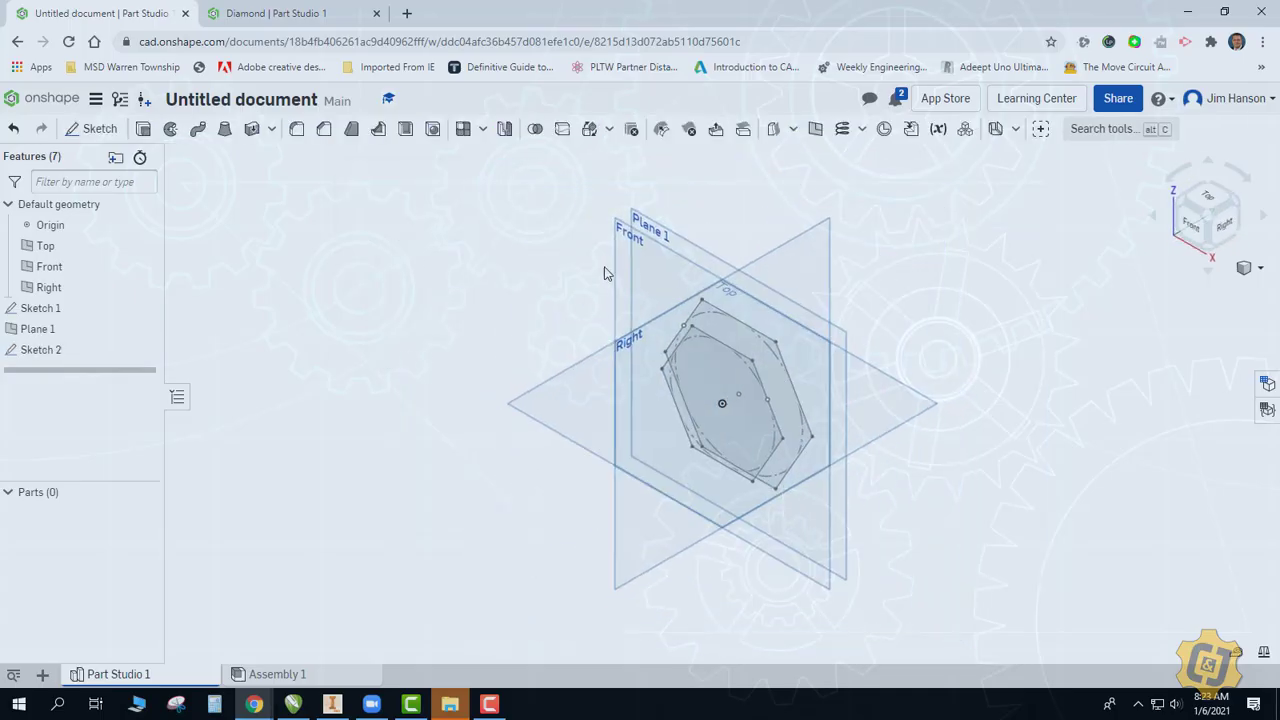
{"action": "left_click", "coordinate": [815, 128]}
{"action": "left_click", "coordinate": [680, 430]}
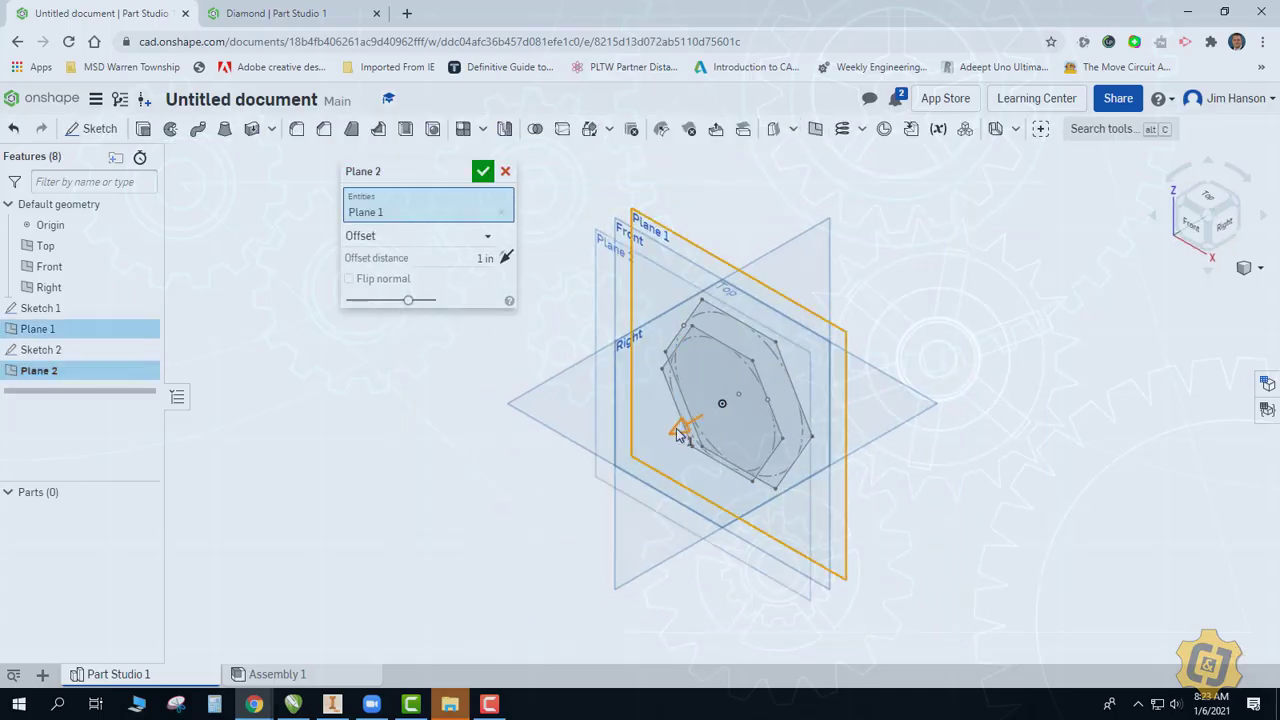
{"action": "left_click", "coordinate": [1222, 226]}
{"action": "left_click", "coordinate": [483, 171]}
{"action": "right_click", "coordinate": [378, 274]}
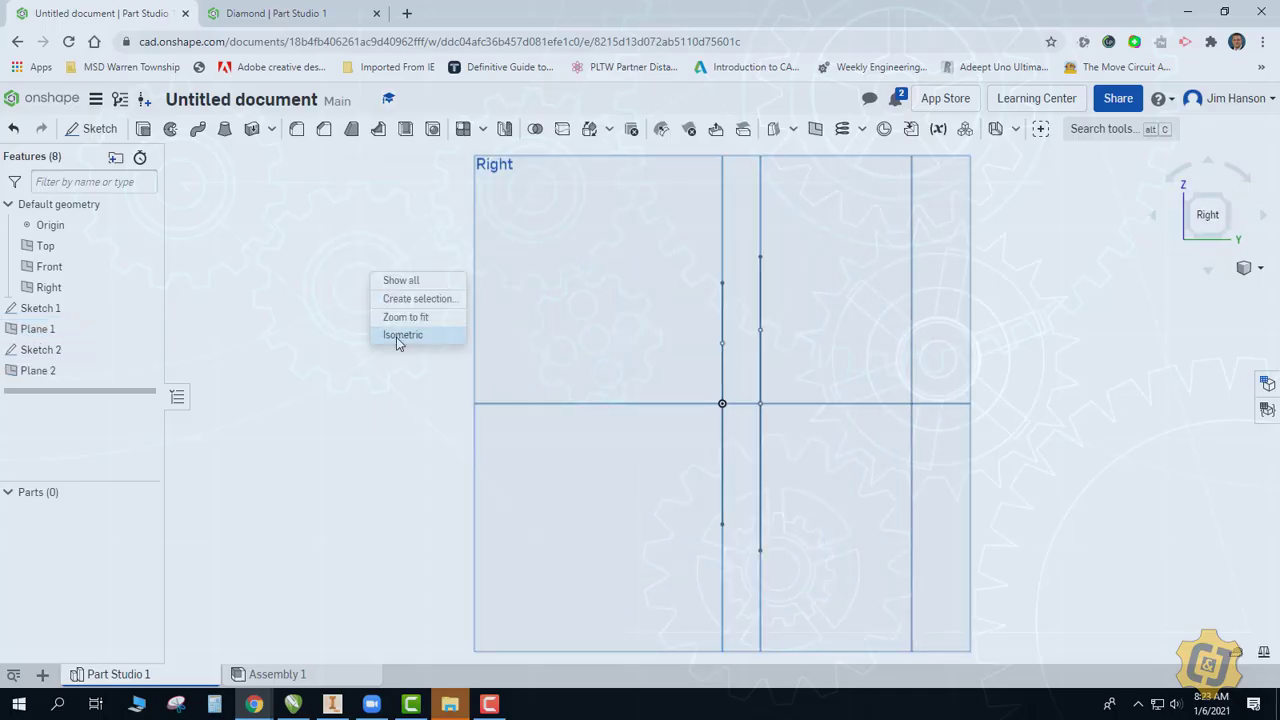
{"action": "left_click", "coordinate": [410, 334]}
Step: Start a sketch on Plane 2, place a single point in line with the origin and accept the sketch
{"action": "key", "text": "shift+s"}
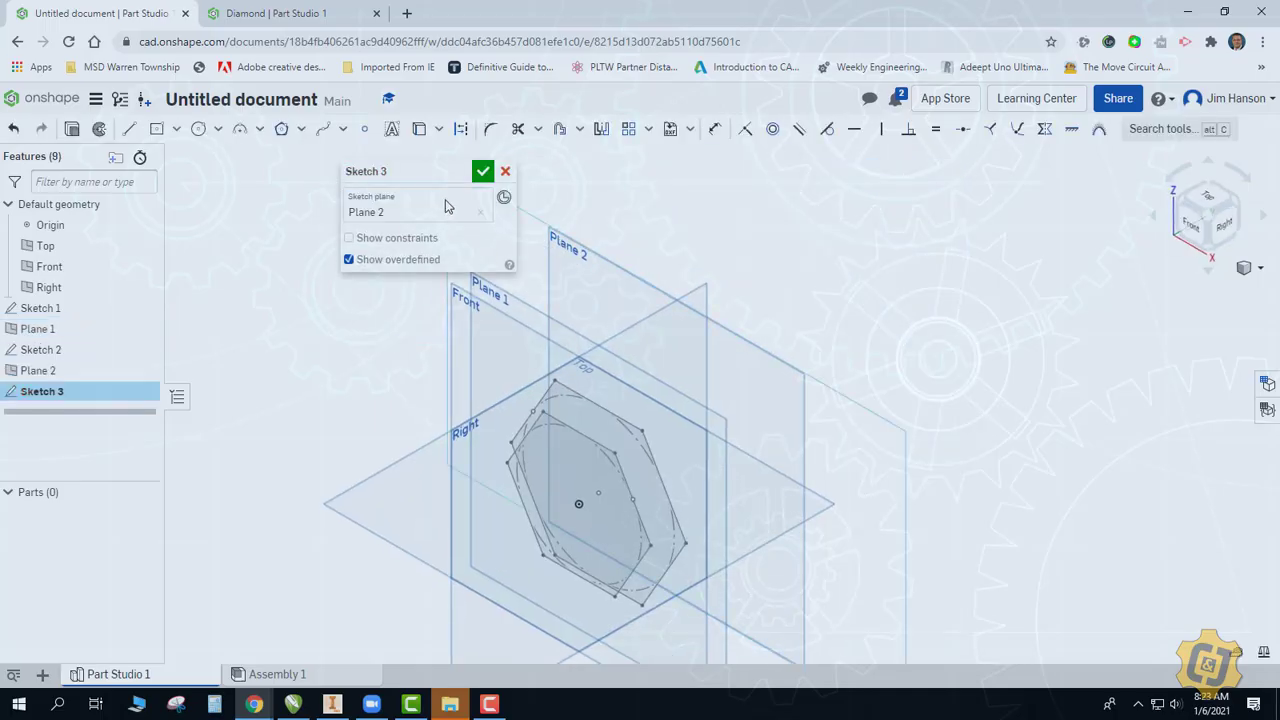
{"action": "left_click", "coordinate": [419, 128]}
{"action": "left_click", "coordinate": [483, 171]}
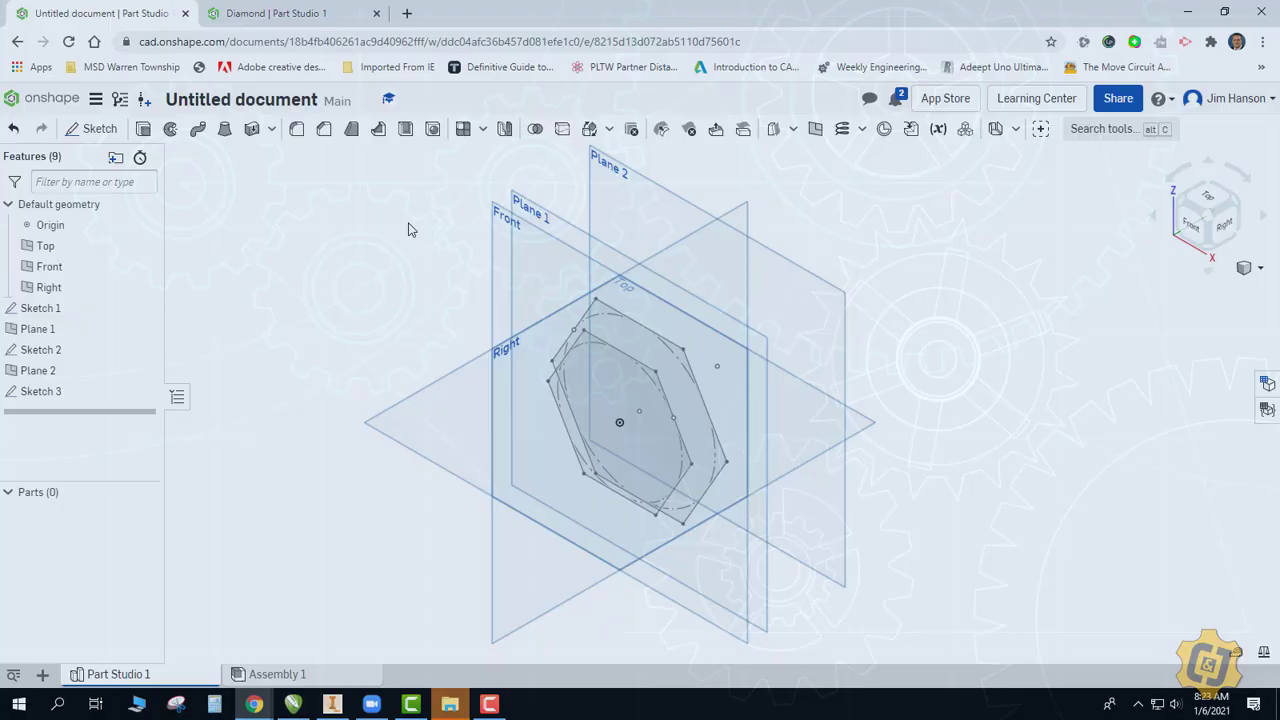
{"action": "left_click", "coordinate": [225, 129]}
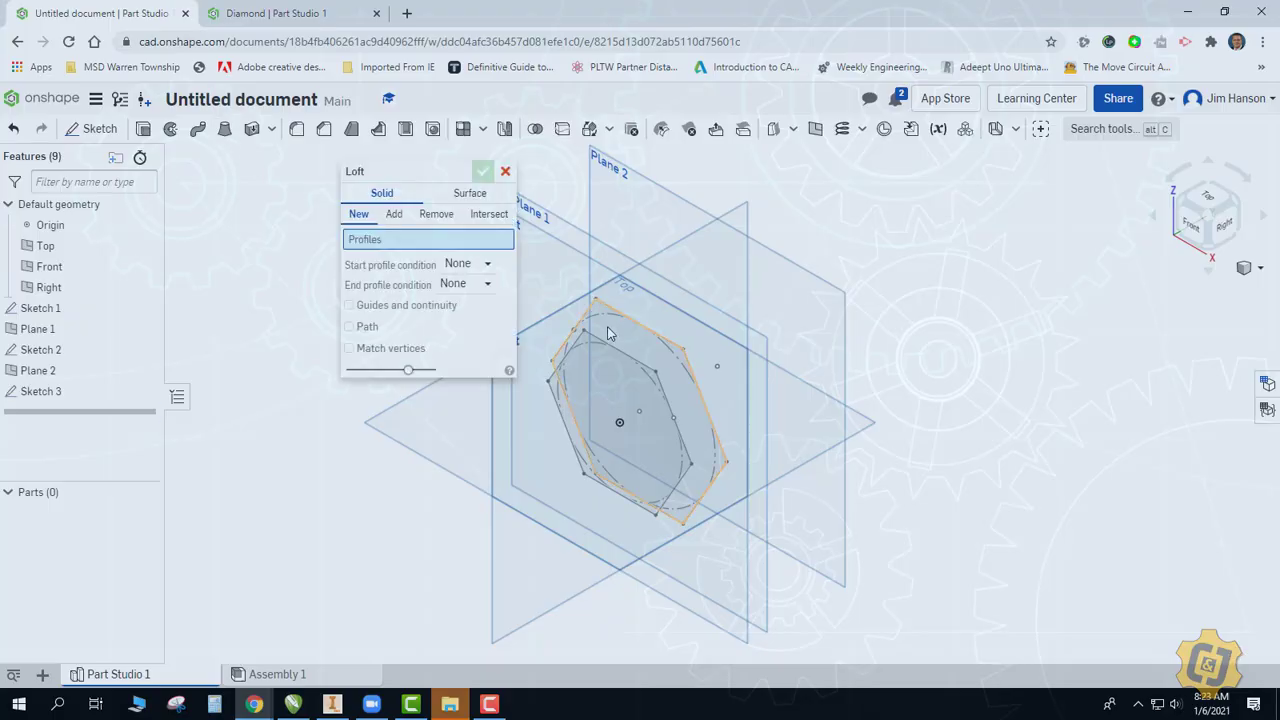
{"action": "left_click", "coordinate": [620, 324]}
{"action": "left_click", "coordinate": [700, 440]}
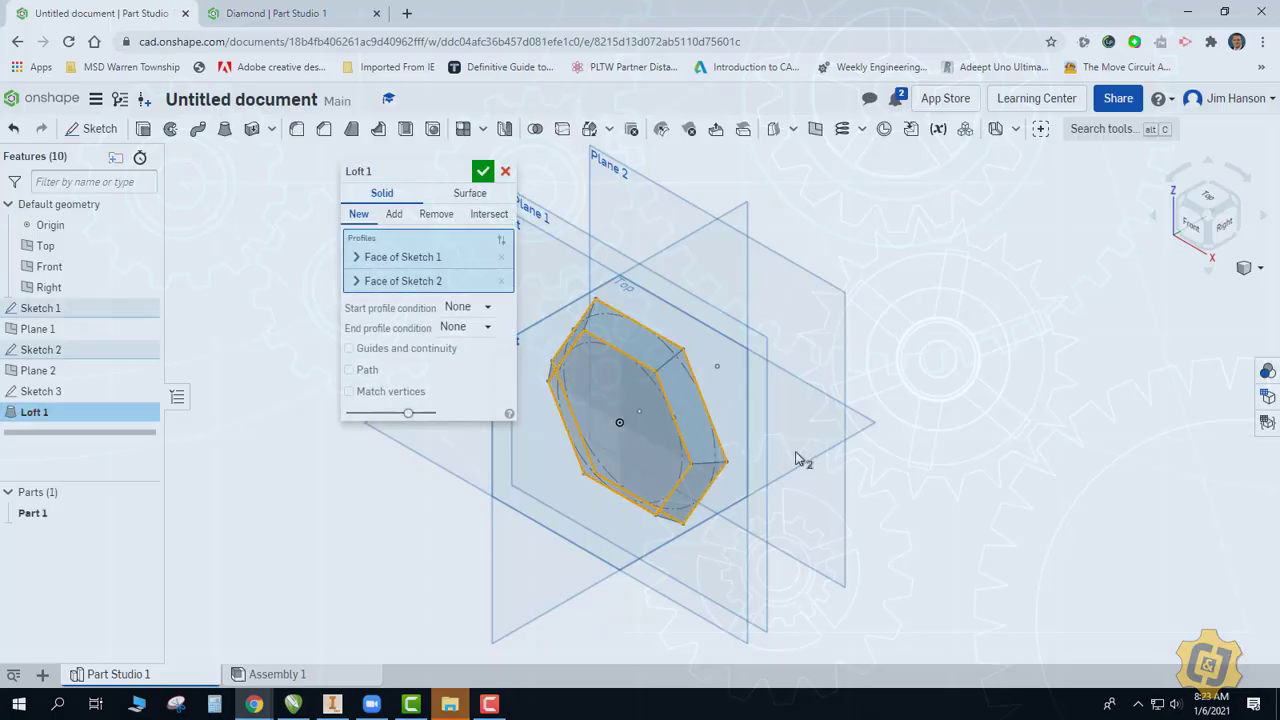
{"action": "left_click", "coordinate": [717, 366]}
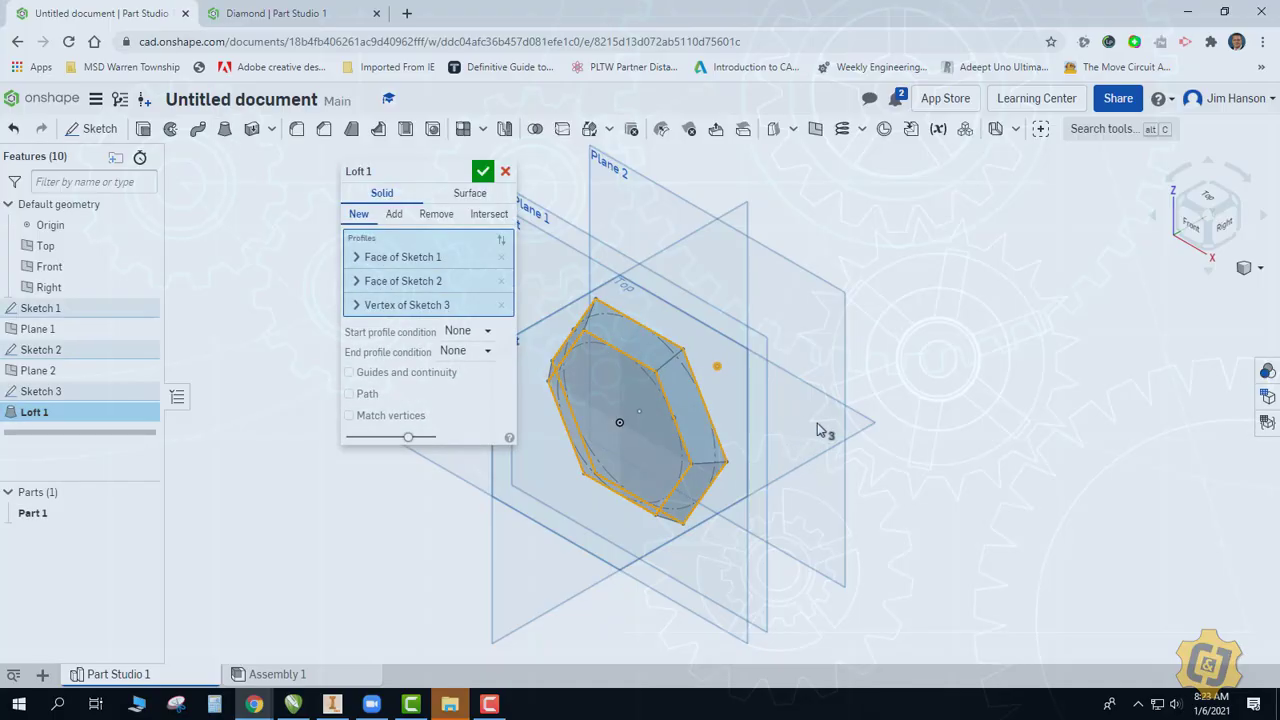
{"action": "right_click_drag", "start_coordinate": [820, 430], "coordinate": [772, 425]}
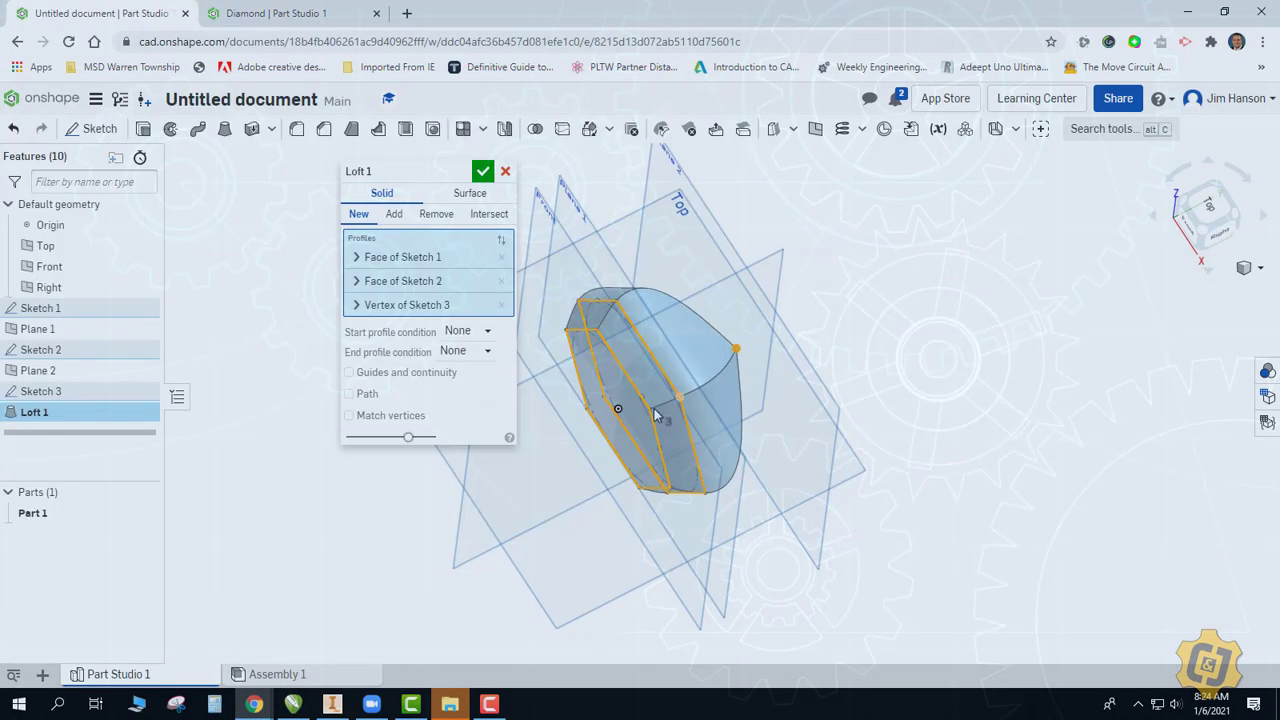
{"action": "left_click", "coordinate": [505, 171]}
Step: Loft a new solid between the small hexagon of Sketch 1 and the larger hexagon of Sketch 2
{"action": "left_click", "coordinate": [225, 140]}
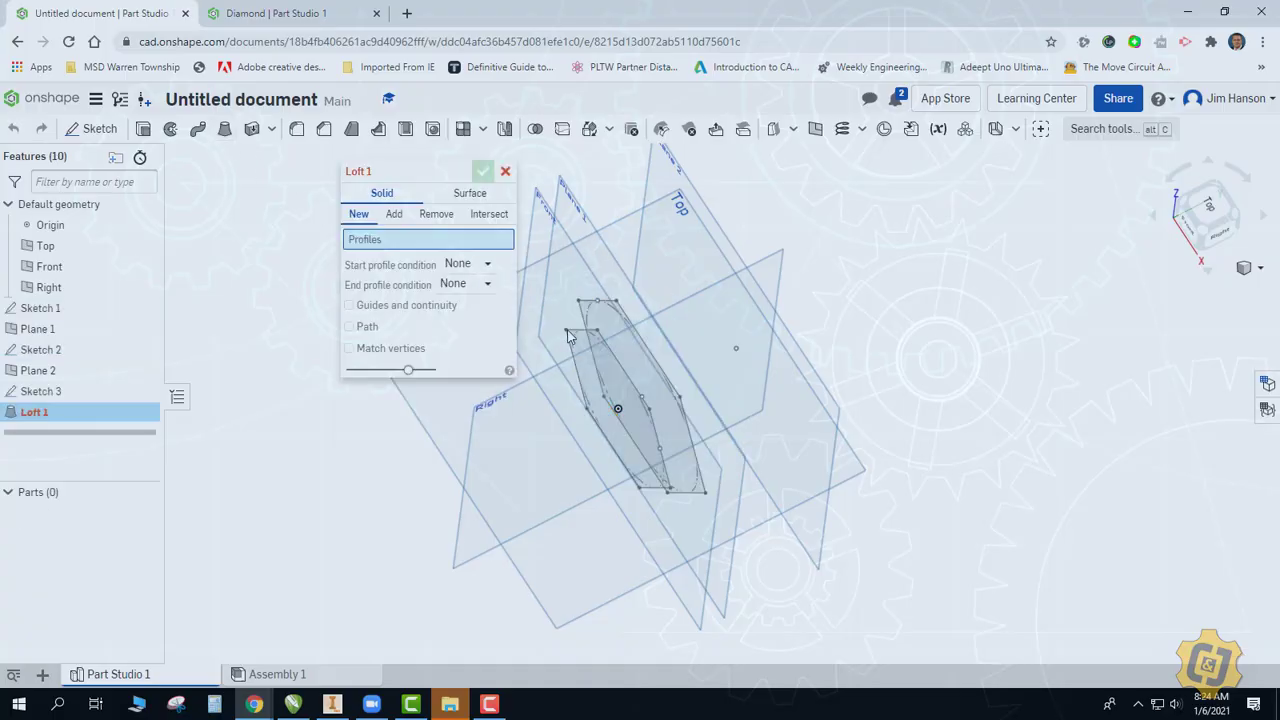
{"action": "left_click", "coordinate": [575, 305]}
{"action": "left_click", "coordinate": [584, 306]}
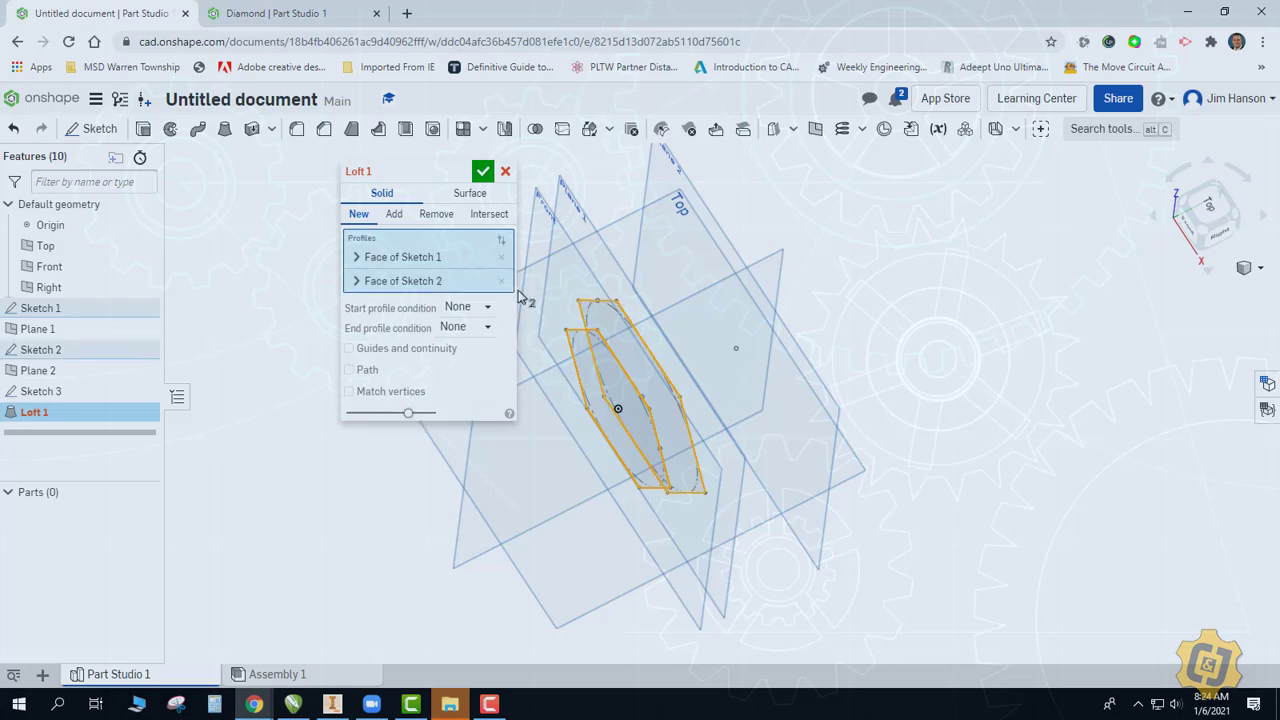
{"action": "left_click", "coordinate": [483, 171]}
{"action": "right_click_drag", "start_coordinate": [483, 171], "coordinate": [386, 318]}
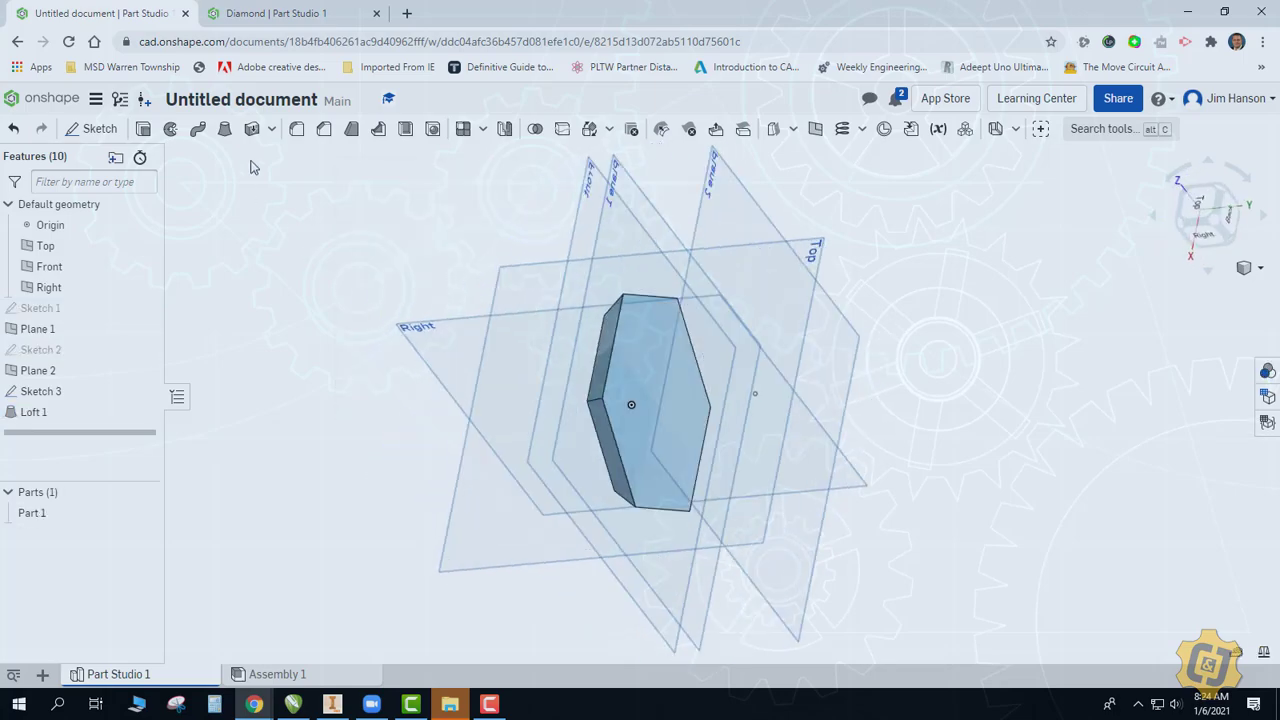
Step: Loft from the solid's large hexagonal face to the point of Sketch 3, adding the result to Part 1
{"action": "left_click", "coordinate": [225, 129]}
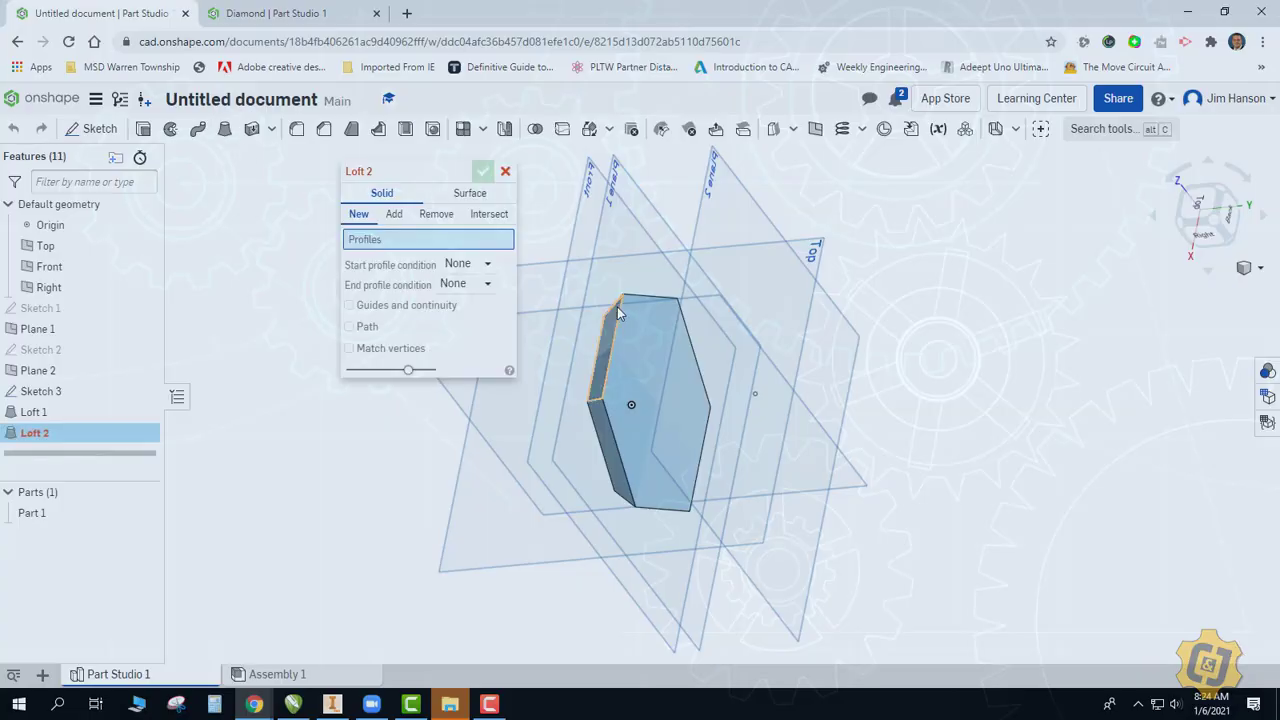
{"action": "left_click", "coordinate": [646, 352]}
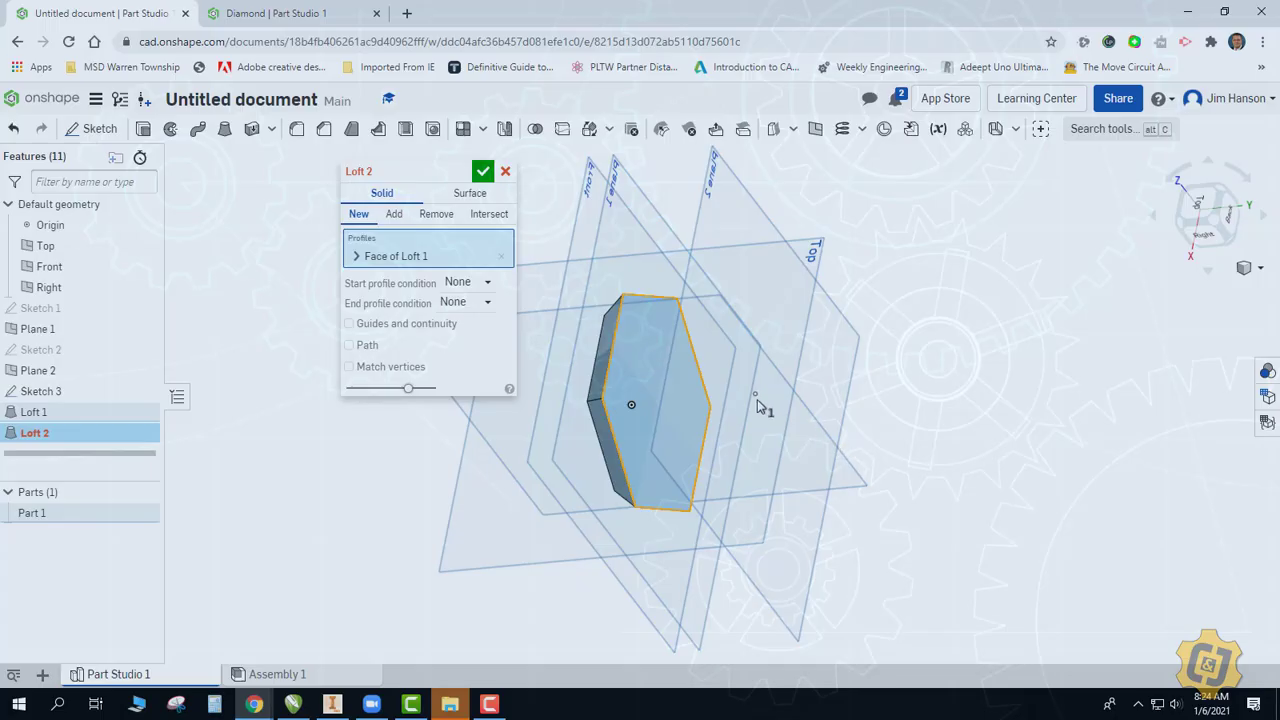
{"action": "left_click", "coordinate": [755, 397]}
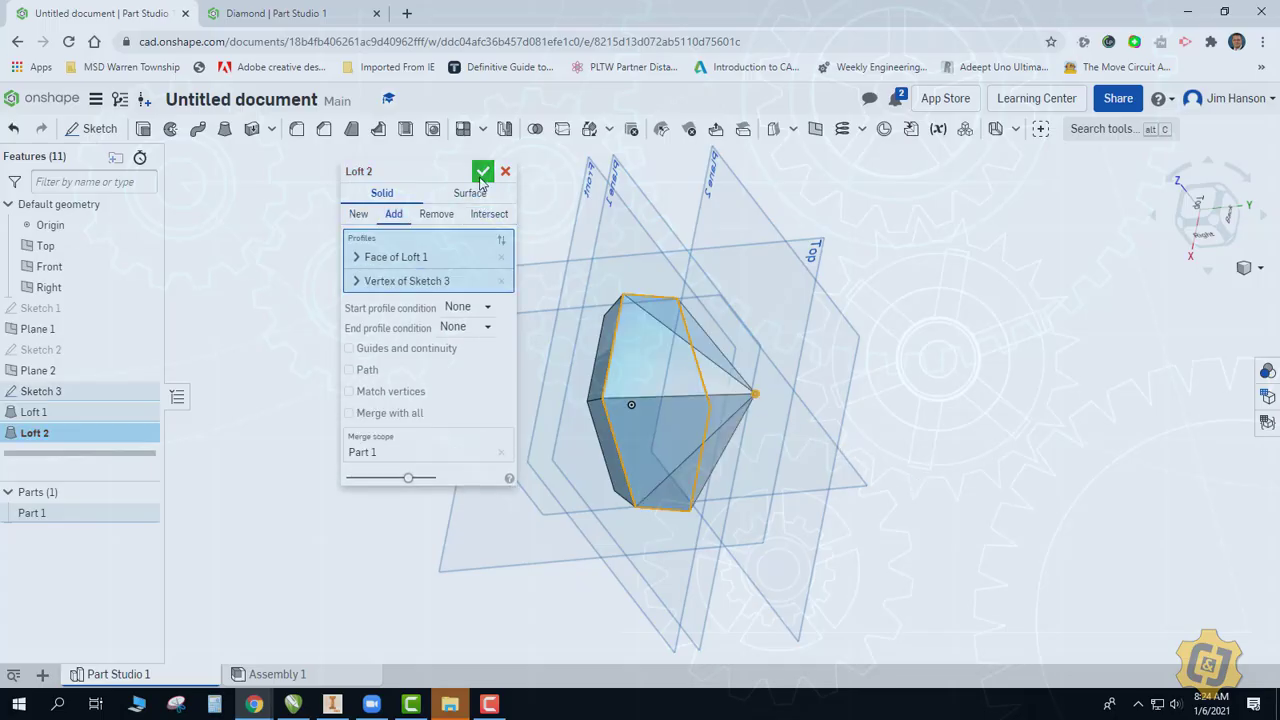
{"action": "left_click", "coordinate": [482, 175]}
Step: Hide the Top, Front and Right planes together with Plane 1 and Plane 2, leaving only the diamond on display
{"action": "right_click", "coordinate": [373, 271]}
{"action": "left_click", "coordinate": [410, 334]}
{"action": "left_click", "coordinate": [144, 246]}
{"action": "left_click", "coordinate": [144, 266]}
{"action": "left_click", "coordinate": [144, 287]}
{"action": "left_click", "coordinate": [144, 329]}
{"action": "left_click", "coordinate": [144, 370]}
{"action": "right_click", "coordinate": [360, 378]}
{"action": "left_click", "coordinate": [381, 436]}
{"action": "right_click_drag", "start_coordinate": [450, 470], "coordinate": [855, 349]}
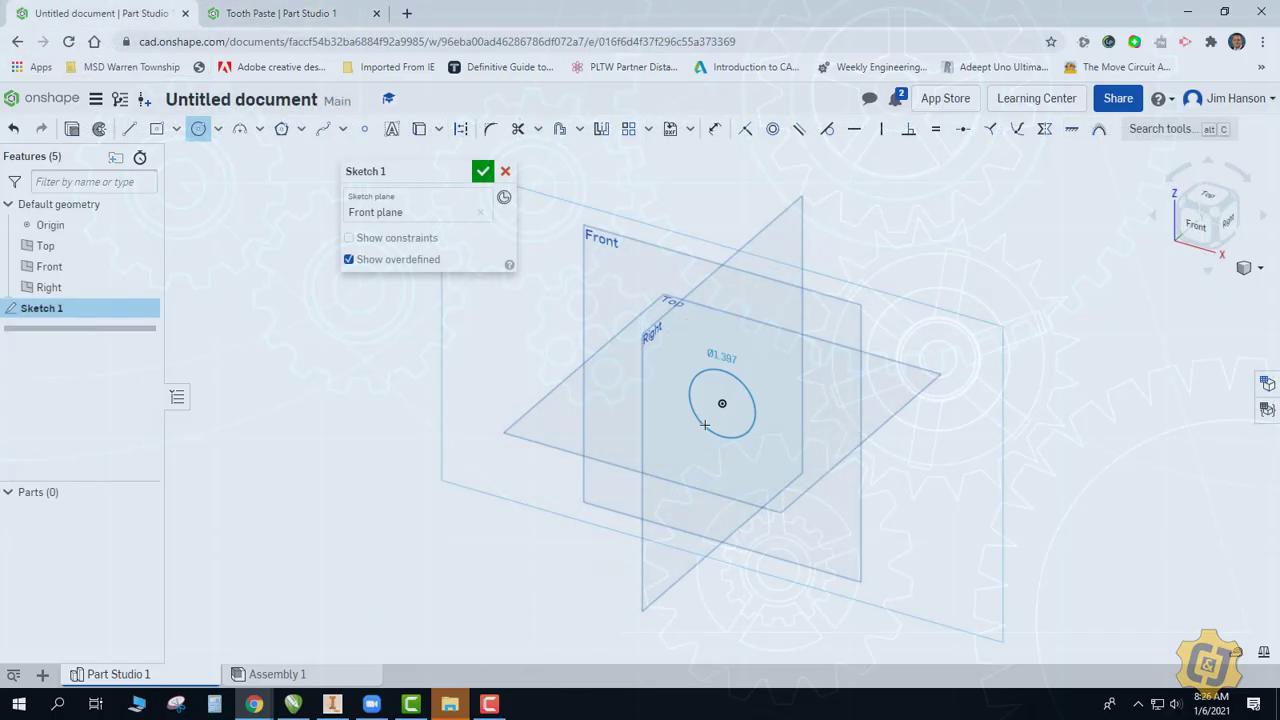
Step: Accept the circle sketch on the Front plane and create a plane offset about 1.55 in behind it
{"action": "left_click", "coordinate": [483, 171]}
{"action": "left_click", "coordinate": [743, 128]}
{"action": "left_click", "coordinate": [683, 430]}
{"action": "key", "text": "shift+4"}
{"action": "mouse_move", "coordinate": [683, 434]}
{"action": "left_mouse_down"}
{"action": "mouse_move", "coordinate": [974, 326]}
{"action": "mouse_move", "coordinate": [893, 404]}
{"action": "left_mouse_up"}
{"action": "key", "text": "Return"}
Step: Draw a slightly larger circle centered on the origin in a new sketch on Plane 1 and accept the sketch
{"action": "right_click", "coordinate": [391, 320]}
{"action": "left_click", "coordinate": [437, 334]}
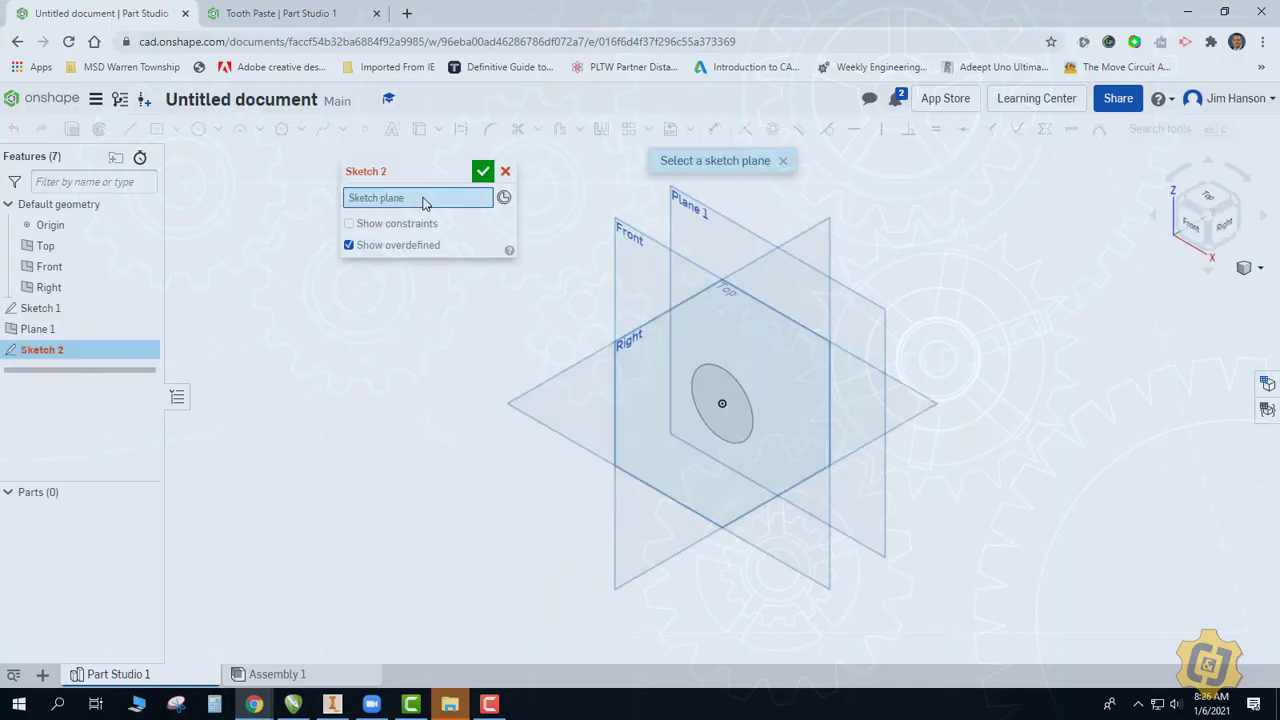
{"action": "key", "text": "n"}
{"action": "left_click_drag", "start_coordinate": [677, 457], "coordinate": [720, 415]}
{"action": "left_click", "coordinate": [483, 171]}
Step: Create a second plane a short offset behind Plane 1
{"action": "left_click", "coordinate": [743, 128]}
{"action": "left_click", "coordinate": [578, 245]}
{"action": "left_click_drag", "start_coordinate": [771, 330], "coordinate": [965, 404]}
{"action": "key", "text": "shift+4"}
{"action": "key", "text": "Return"}
Step: Sketch a wide horizontal ellipse centered on the origin around both circles on Plane 2 and accept the sketch
{"action": "right_click", "coordinate": [400, 247]}
{"action": "left_click", "coordinate": [440, 268]}
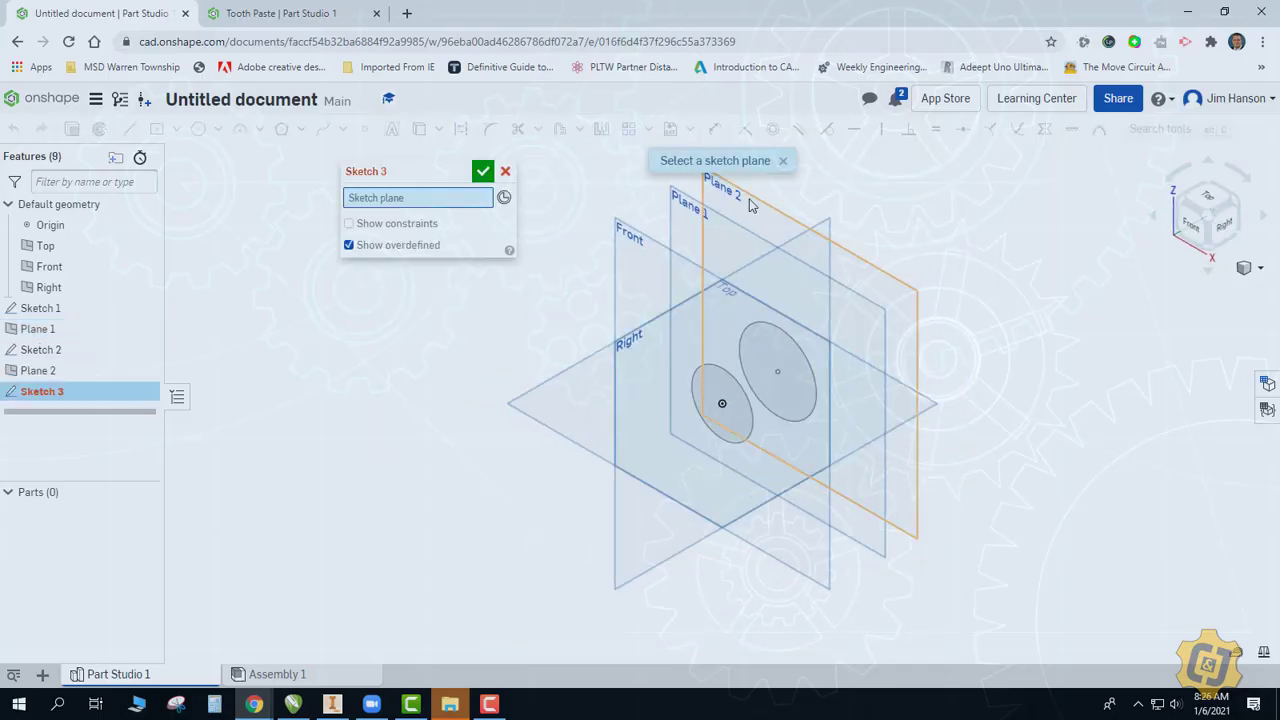
{"action": "left_click", "coordinate": [218, 128]}
{"action": "left_click", "coordinate": [225, 208]}
{"action": "key", "text": "n"}
{"action": "left_click", "coordinate": [703, 428]}
{"action": "left_click", "coordinate": [847, 429]}
{"action": "left_click", "coordinate": [829, 380]}
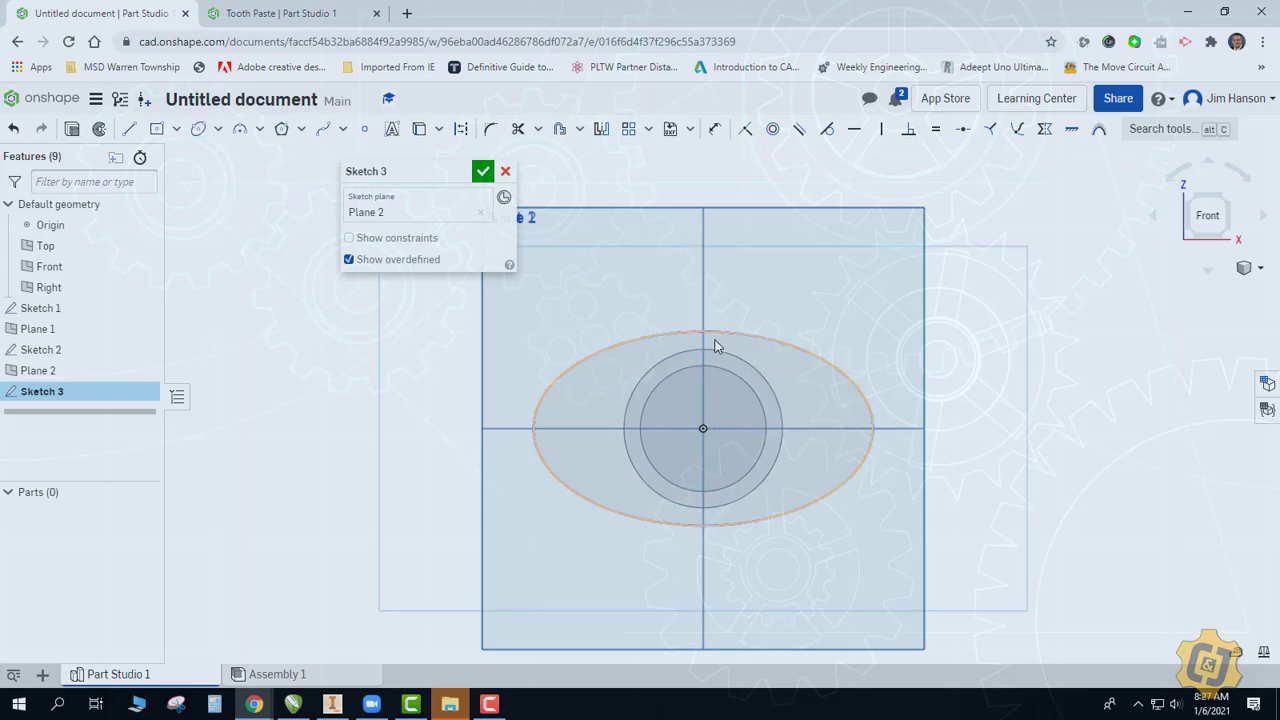
{"action": "key", "text": "Return"}
Step: Create a third plane offset far behind Plane 2 for the flat end of the tube
{"action": "right_click", "coordinate": [393, 298]}
{"action": "left_click", "coordinate": [406, 366]}
{"action": "left_click", "coordinate": [630, 130]}
{"action": "left_click", "coordinate": [775, 392]}
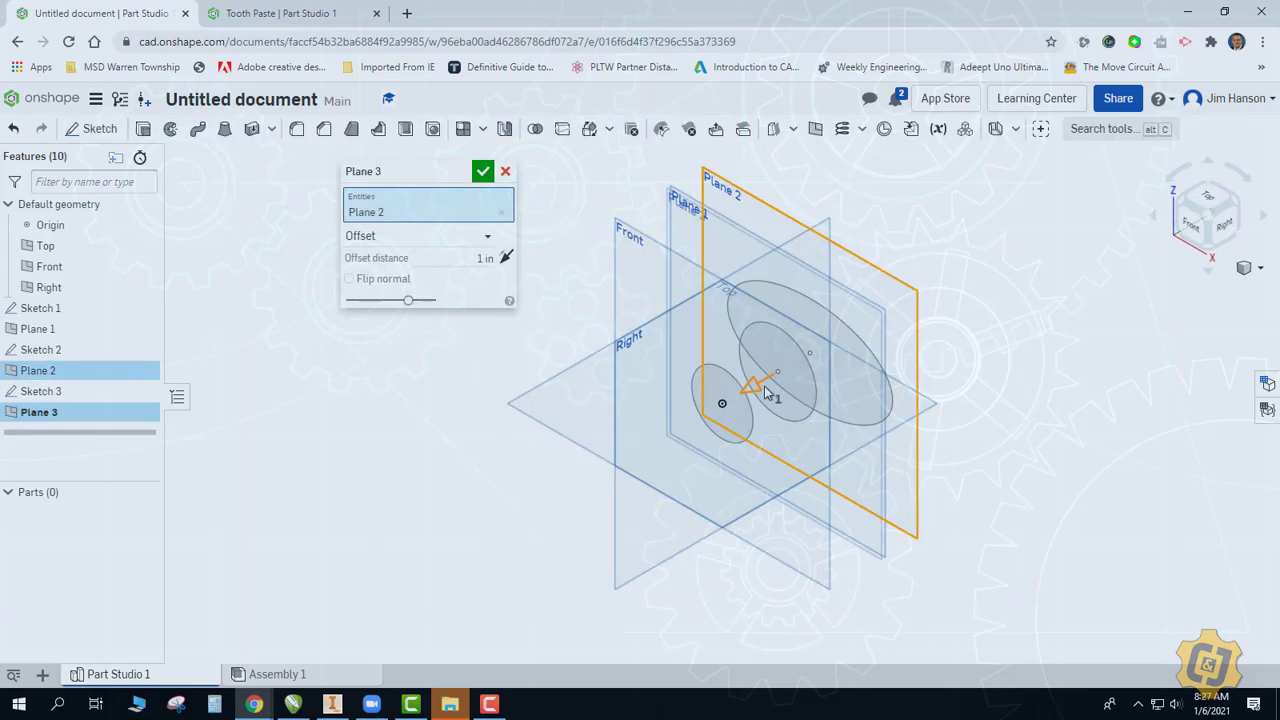
{"action": "left_click_drag", "start_coordinate": [775, 392], "coordinate": [1114, 206]}
{"action": "key", "text": "shift+4"}
{"action": "key", "text": "Return"}
{"action": "key", "text": "shift+7"}
Step: Sketch a thin center rectangle about 0.33 in high, slightly wider than the ellipse, on Plane 3 and accept the sketch
{"action": "key", "text": "shift+s"}
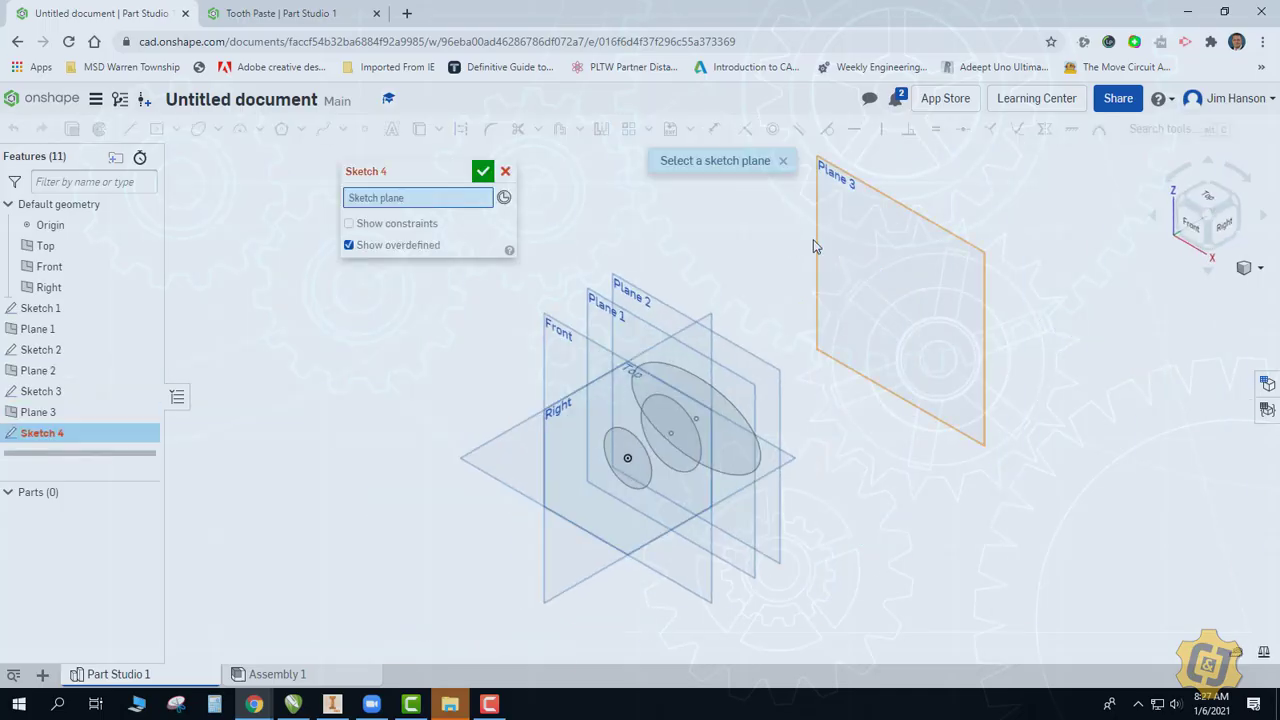
{"action": "left_click", "coordinate": [818, 250]}
{"action": "key", "text": "n"}
{"action": "left_click", "coordinate": [157, 129]}
{"action": "left_click", "coordinate": [528, 413]}
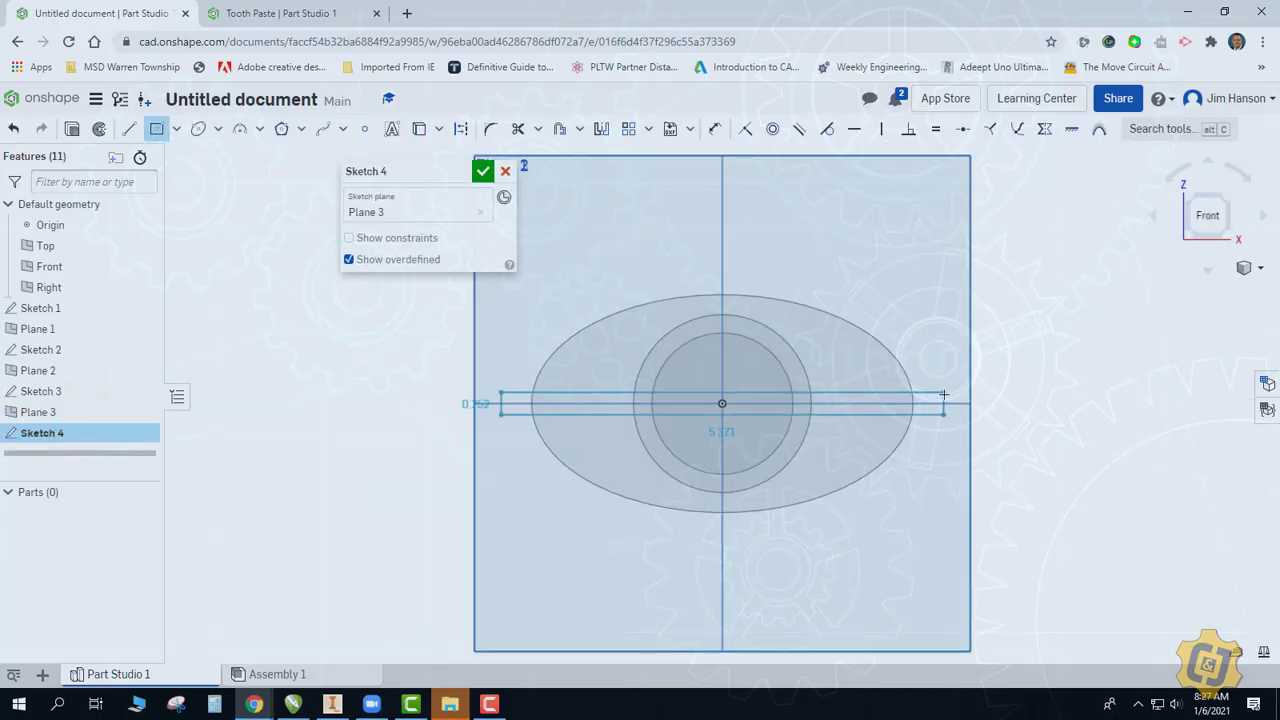
{"action": "left_click", "coordinate": [917, 396]}
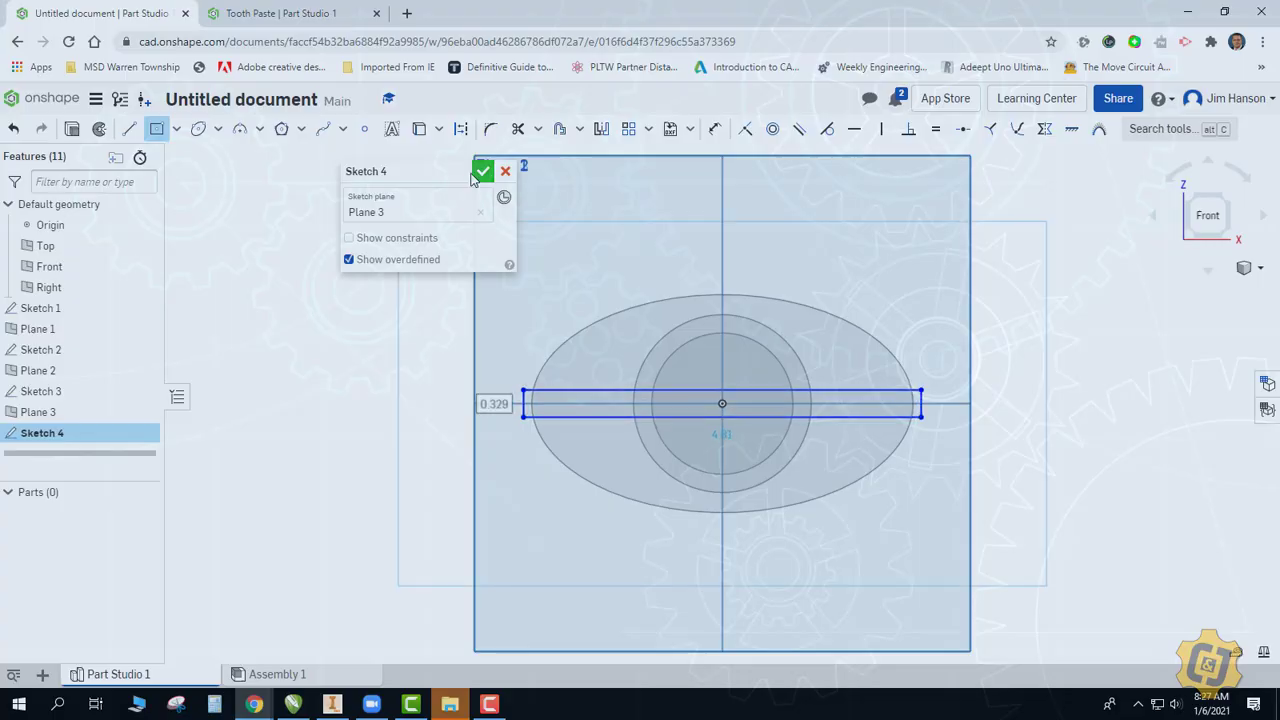
{"action": "left_click", "coordinate": [483, 171]}
Step: Loft a new solid between the two circles of Sketch 1 and Sketch 2
{"action": "left_click", "coordinate": [224, 129]}
{"action": "left_click", "coordinate": [440, 470]}
{"action": "left_click", "coordinate": [530, 420]}
{"action": "left_click", "coordinate": [483, 171]}
Step: Loft from the neck's larger circular face to the ellipse of Sketch 3 to form the tube's shoulder
{"action": "left_click", "coordinate": [224, 129]}
{"action": "left_click", "coordinate": [630, 420]}
{"action": "left_click", "coordinate": [600, 430]}
{"action": "left_click", "coordinate": [483, 171]}
{"action": "right_click", "coordinate": [634, 242]}
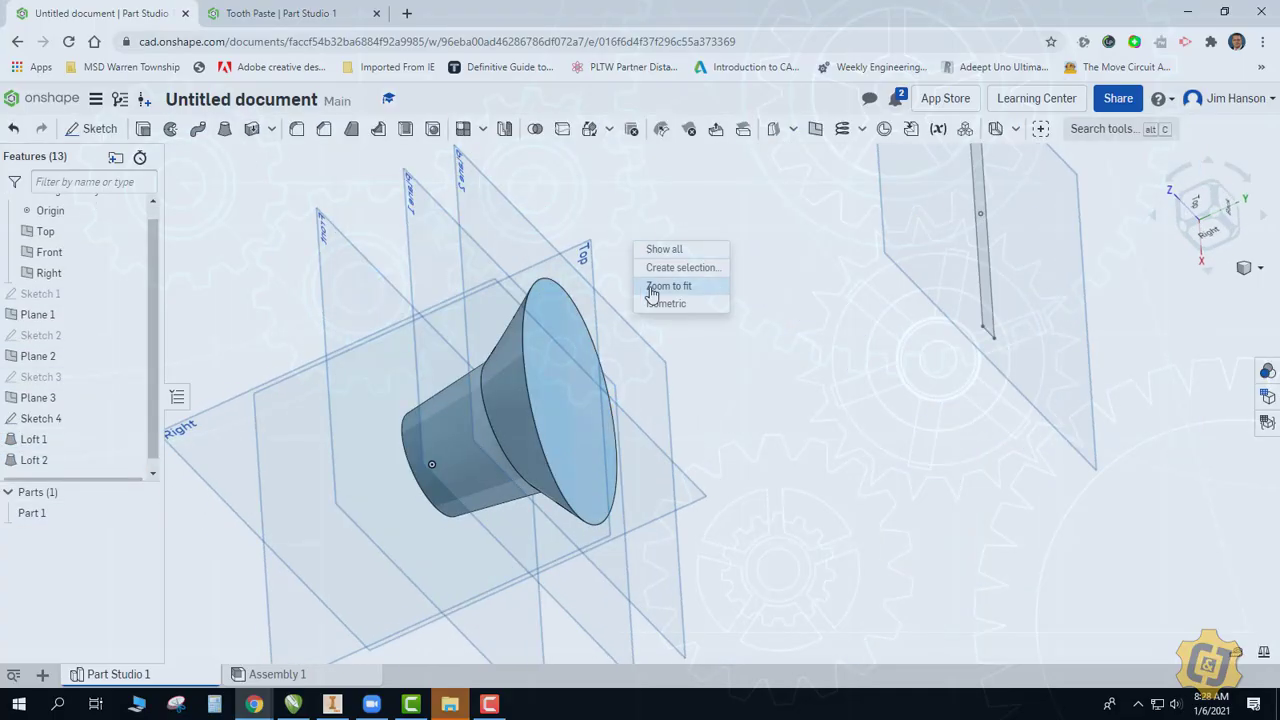
{"action": "left_click", "coordinate": [655, 283]}
Step: Loft between the shoulder's elliptical face and the thin rectangle of Sketch 4 to form the tube's body
{"action": "left_click", "coordinate": [224, 129]}
{"action": "left_click", "coordinate": [700, 420]}
{"action": "left_click", "coordinate": [720, 420]}
{"action": "left_click", "coordinate": [483, 171]}
Step: Increase the offset distances of Plane 1 and Plane 2 to lengthen the tube's neck and shoulder
{"action": "right_click", "coordinate": [426, 283]}
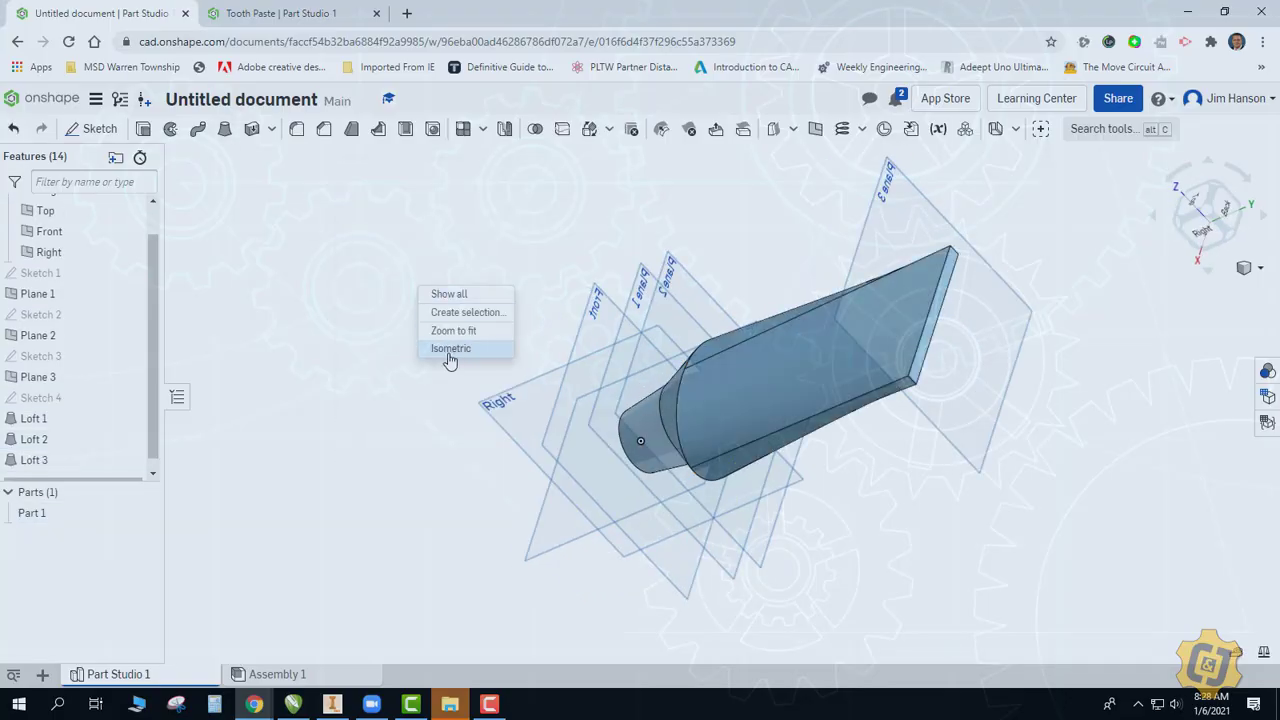
{"action": "left_click", "coordinate": [451, 346]}
{"action": "double_click", "coordinate": [38, 293]}
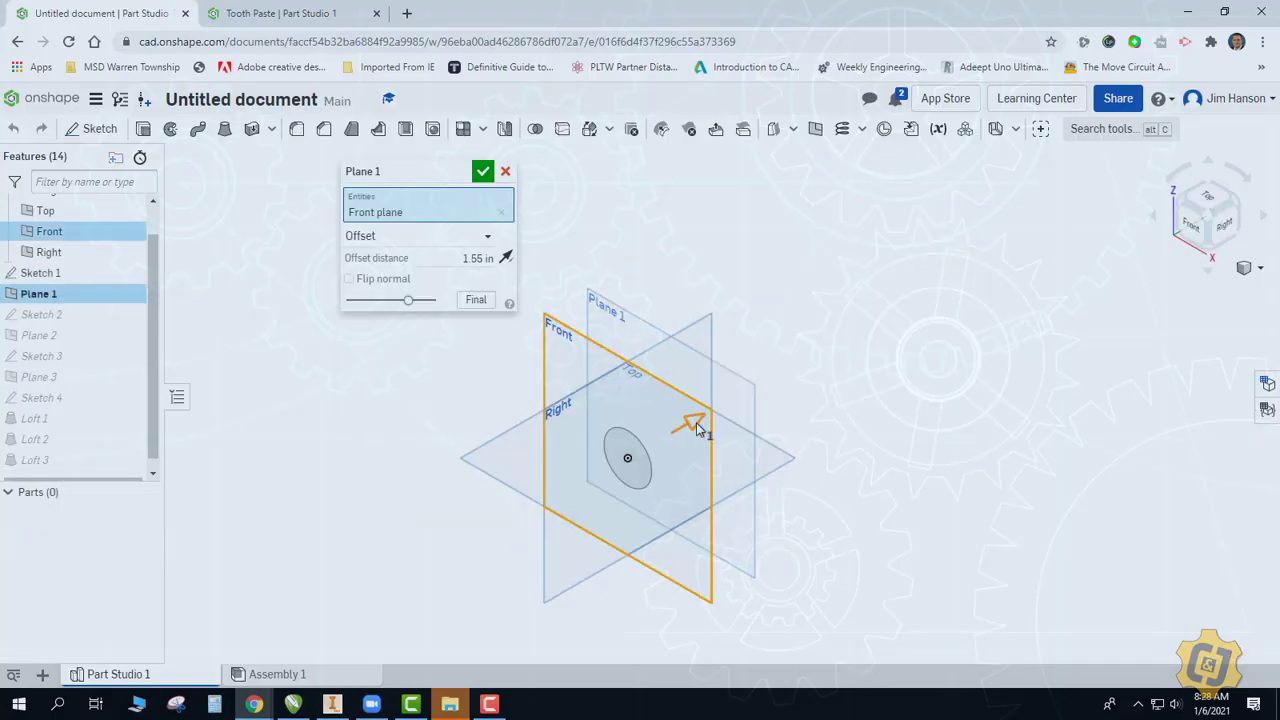
{"action": "key", "text": "Escape"}
{"action": "right_click", "coordinate": [650, 282]}
{"action": "left_click", "coordinate": [706, 288]}
{"action": "left_click", "coordinate": [483, 171]}
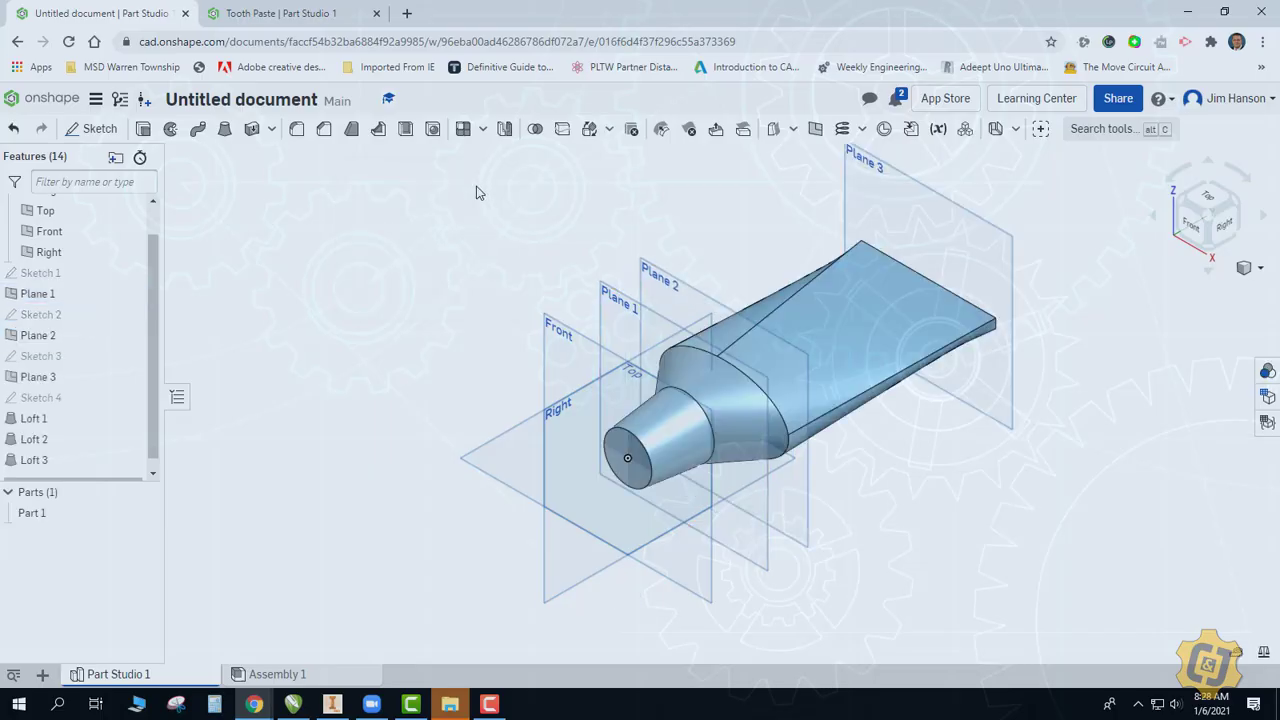
Step: Edit Loft 3 in a side view and set both its start and end profile conditions to Normal to profile
{"action": "double_click", "coordinate": [914, 277]}
{"action": "key", "text": "Escape"}
{"action": "key", "text": "shift+4"}
{"action": "double_click", "coordinate": [69, 462]}
{"action": "left_click_drag", "start_coordinate": [359, 171], "coordinate": [295, 204]}
{"action": "left_click", "coordinate": [919, 342]}
{"action": "left_click", "coordinate": [919, 383]}
{"action": "left_click", "coordinate": [920, 400]}
{"action": "left_click", "coordinate": [920, 447]}
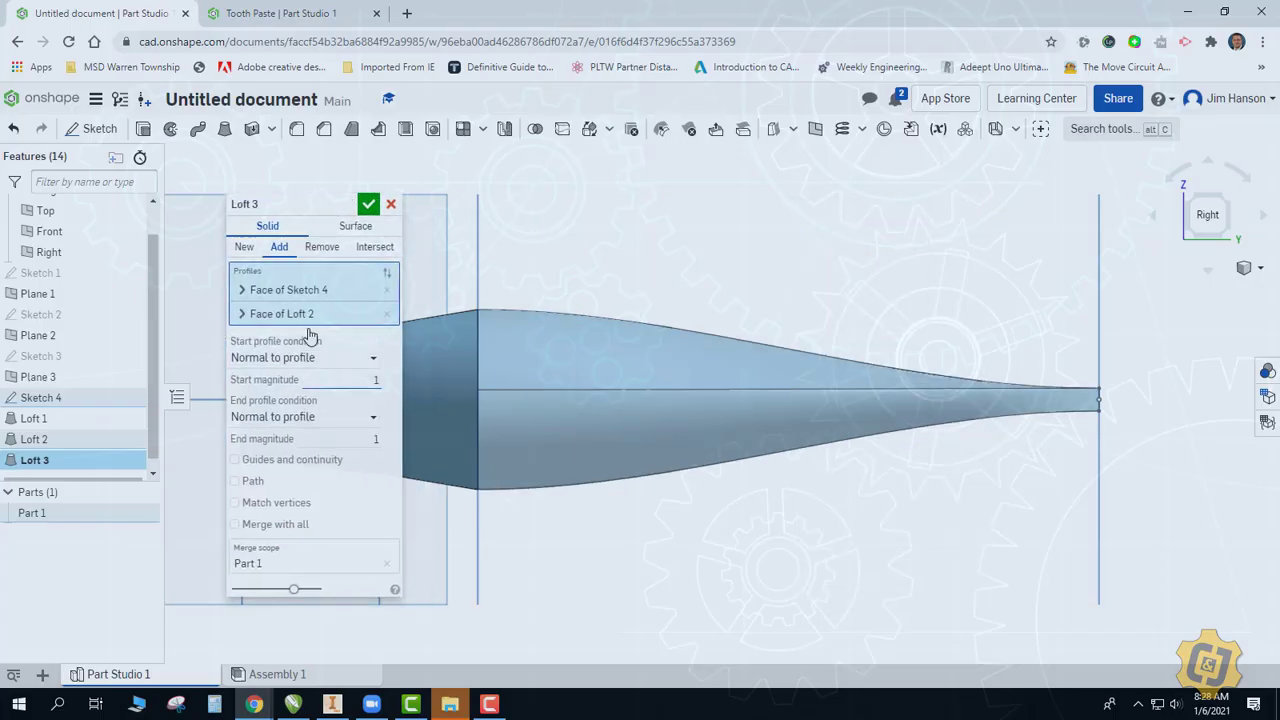
Step: Set the end magnitude of Loft 3 to 3 and accept the loft
{"action": "double_click", "coordinate": [376, 442]}
{"action": "type", "text": "3"}
{"action": "key", "text": "Return"}
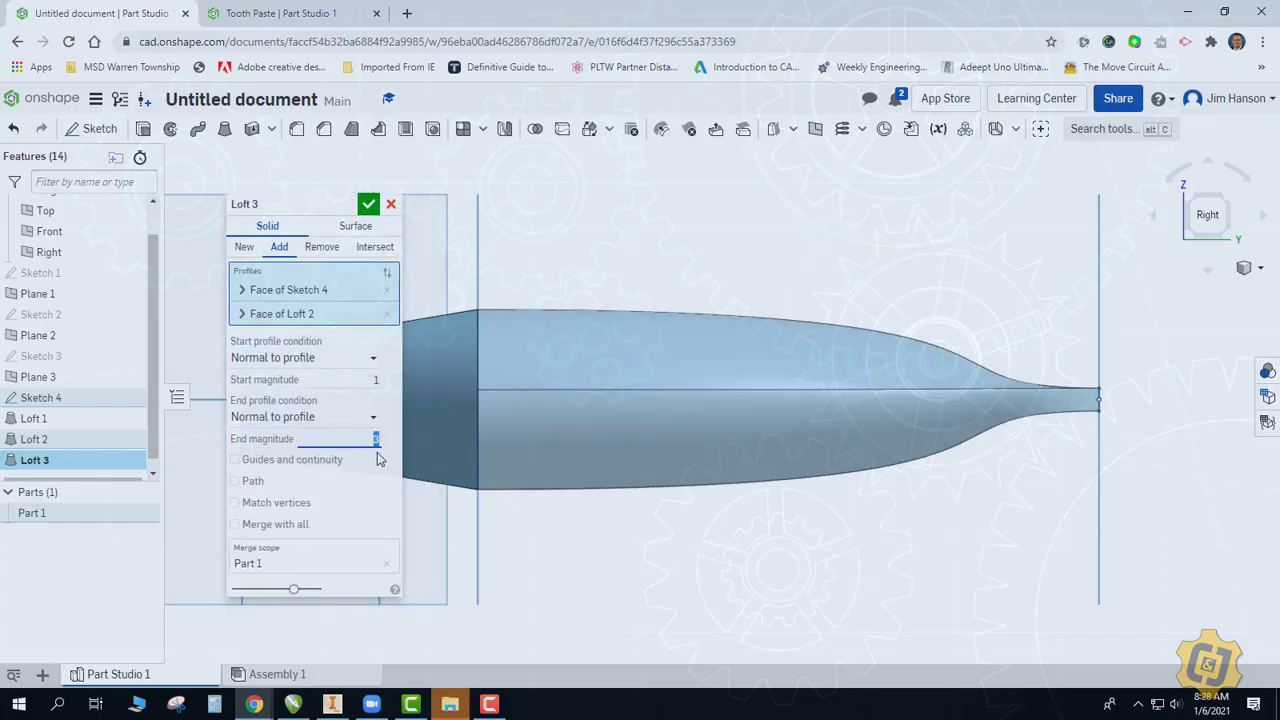
{"action": "left_click", "coordinate": [368, 204]}
Step: Hide Plane 1, Plane 2 and Plane 3 and fit the finished tube in the view
{"action": "right_click", "coordinate": [686, 257]}
{"action": "left_click", "coordinate": [694, 298]}
{"action": "left_click", "coordinate": [130, 293]}
{"action": "left_click", "coordinate": [130, 335]}
{"action": "left_click", "coordinate": [130, 377]}
{"action": "right_click", "coordinate": [347, 347]}
{"action": "key", "text": "f"}
{"action": "scroll", "coordinate": [100, 223], "scroll_direction": "up", "scroll_amount": 1}
{"action": "right_click_drag", "start_coordinate": [337, 386], "coordinate": [314, 406]}
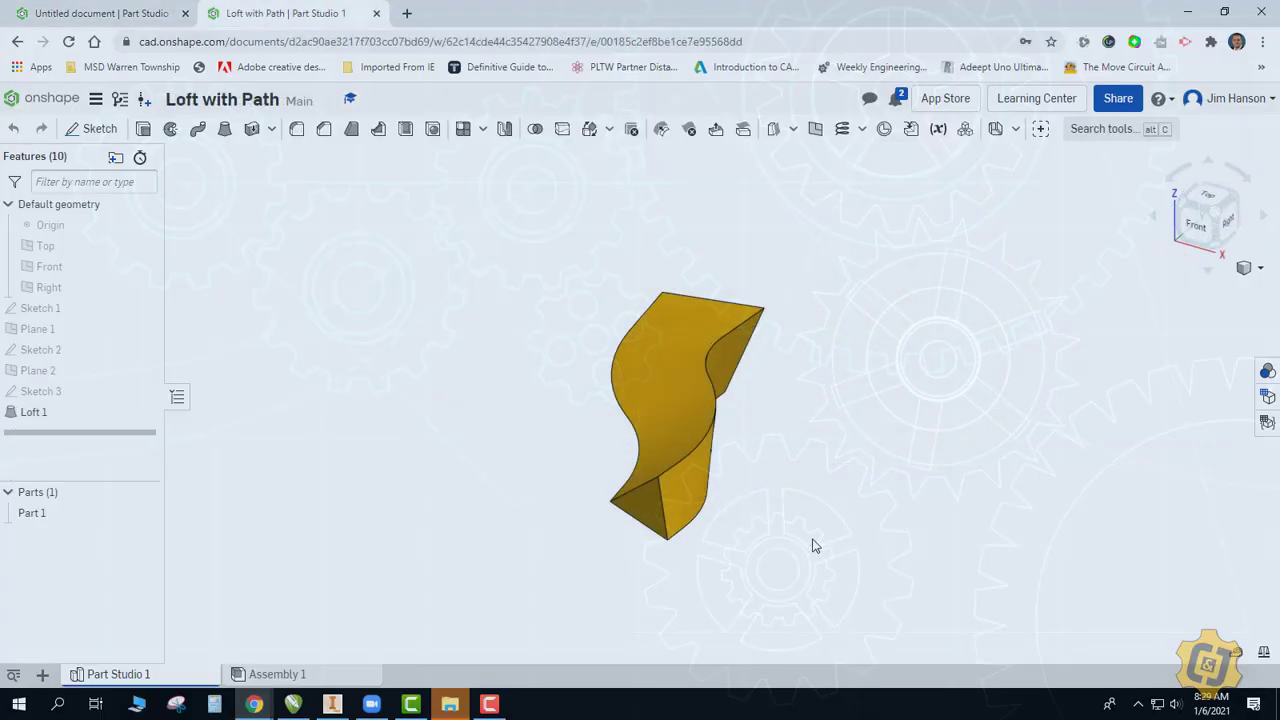
Step: Examine the twisted, curved solid in the Loft with Path document from several directions
{"action": "right_click_drag", "start_coordinate": [813, 545], "coordinate": [774, 561]}
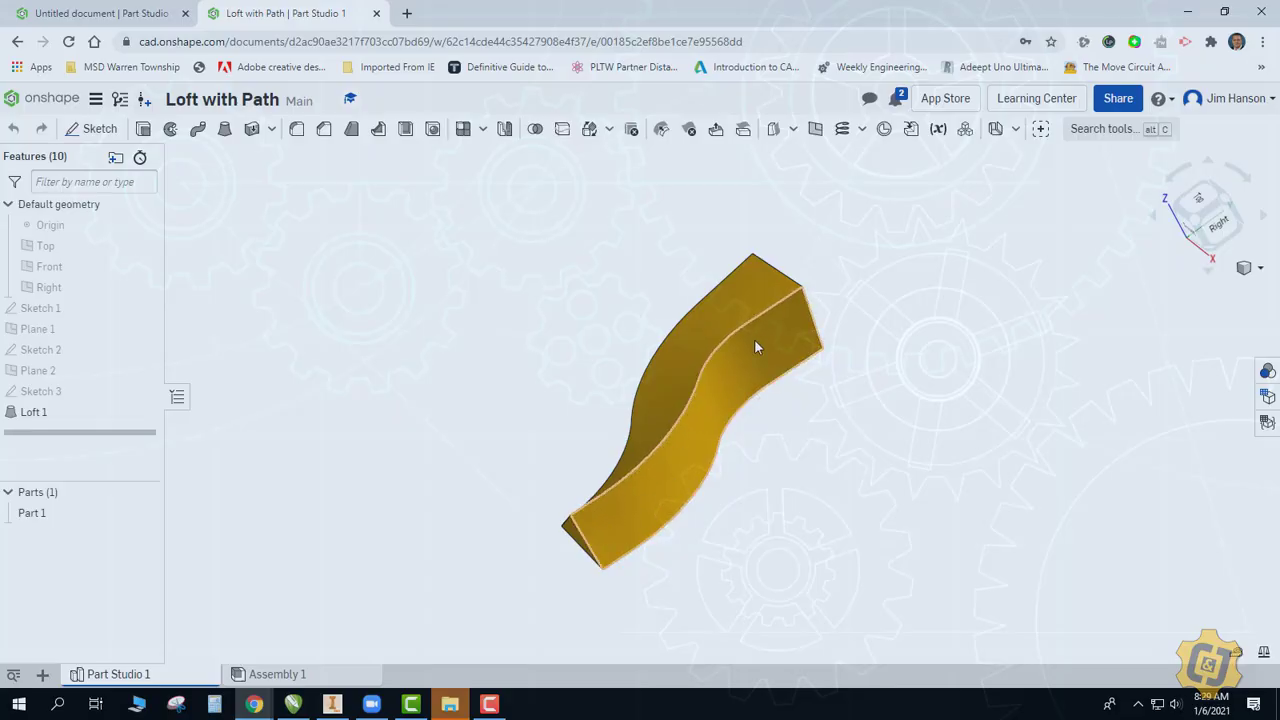
{"action": "right_click_drag", "start_coordinate": [727, 484], "coordinate": [800, 455]}
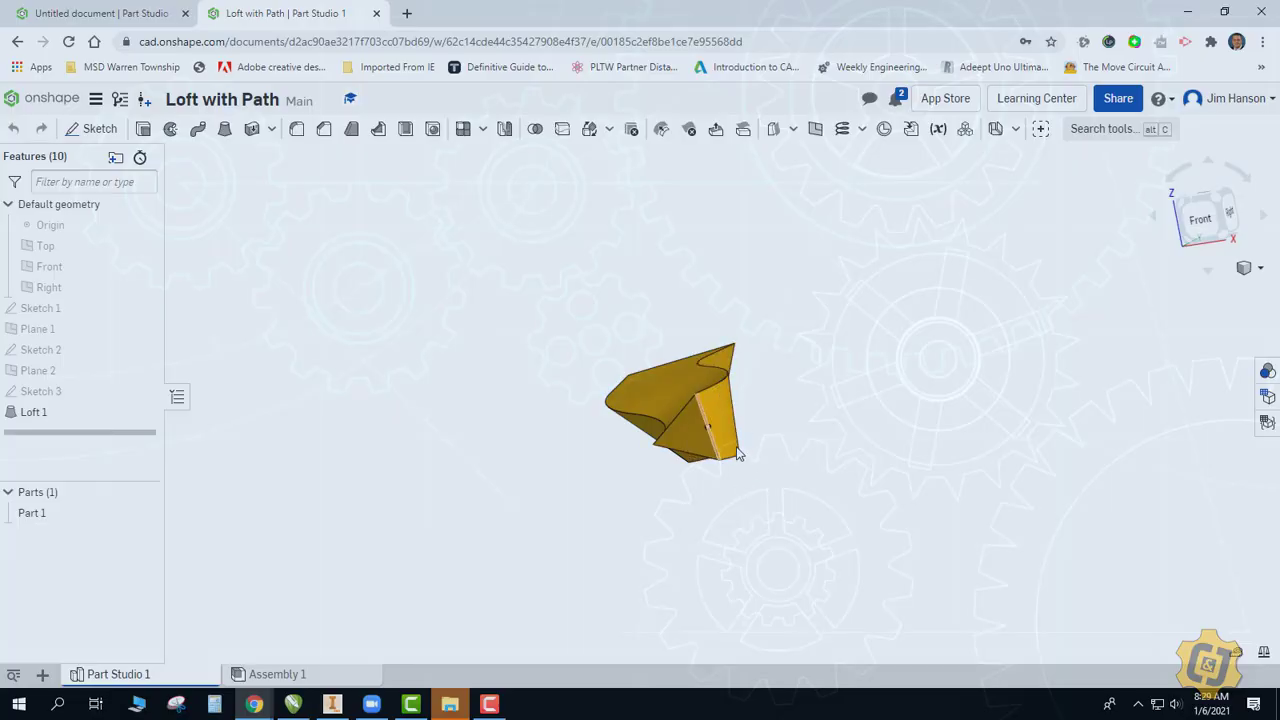
{"action": "right_click_drag", "start_coordinate": [794, 446], "coordinate": [785, 485]}
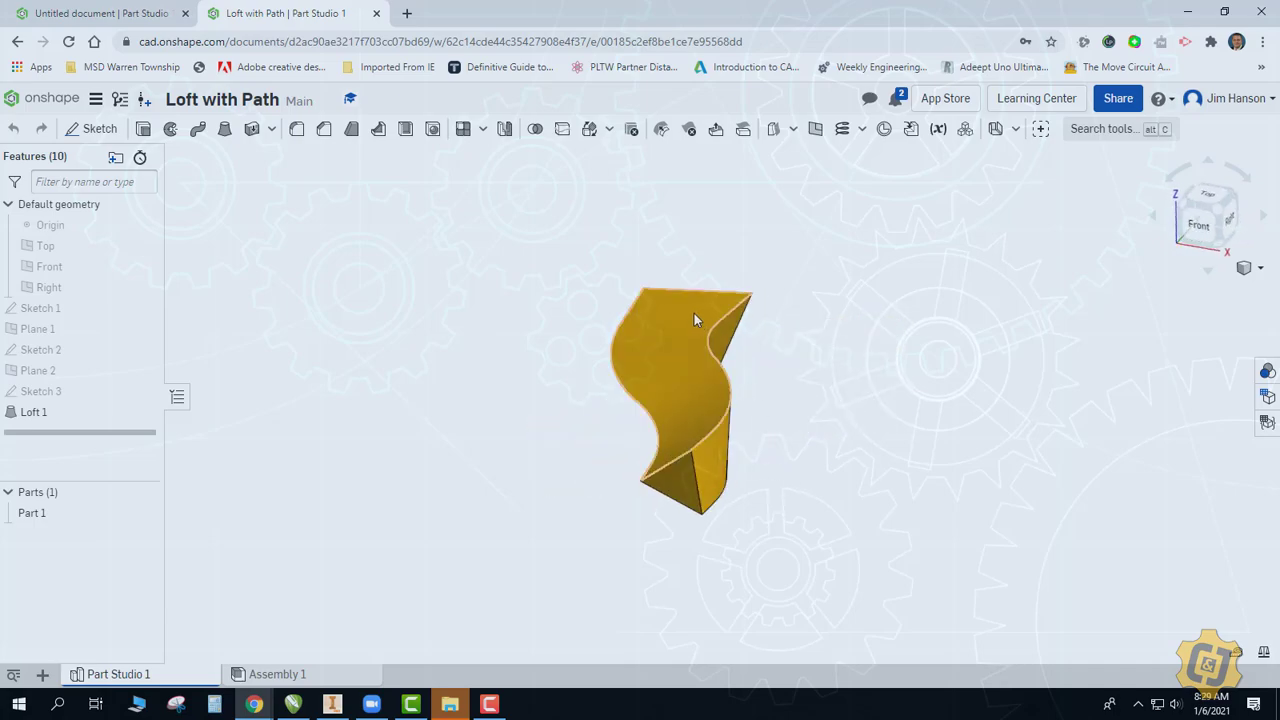
{"action": "mouse_move", "coordinate": [811, 420]}
{"action": "right_mouse_down"}
{"action": "mouse_move", "coordinate": [700, 437]}
{"action": "mouse_move", "coordinate": [754, 417]}
{"action": "mouse_move", "coordinate": [814, 417]}
{"action": "mouse_move", "coordinate": [821, 404]}
{"action": "right_mouse_up"}
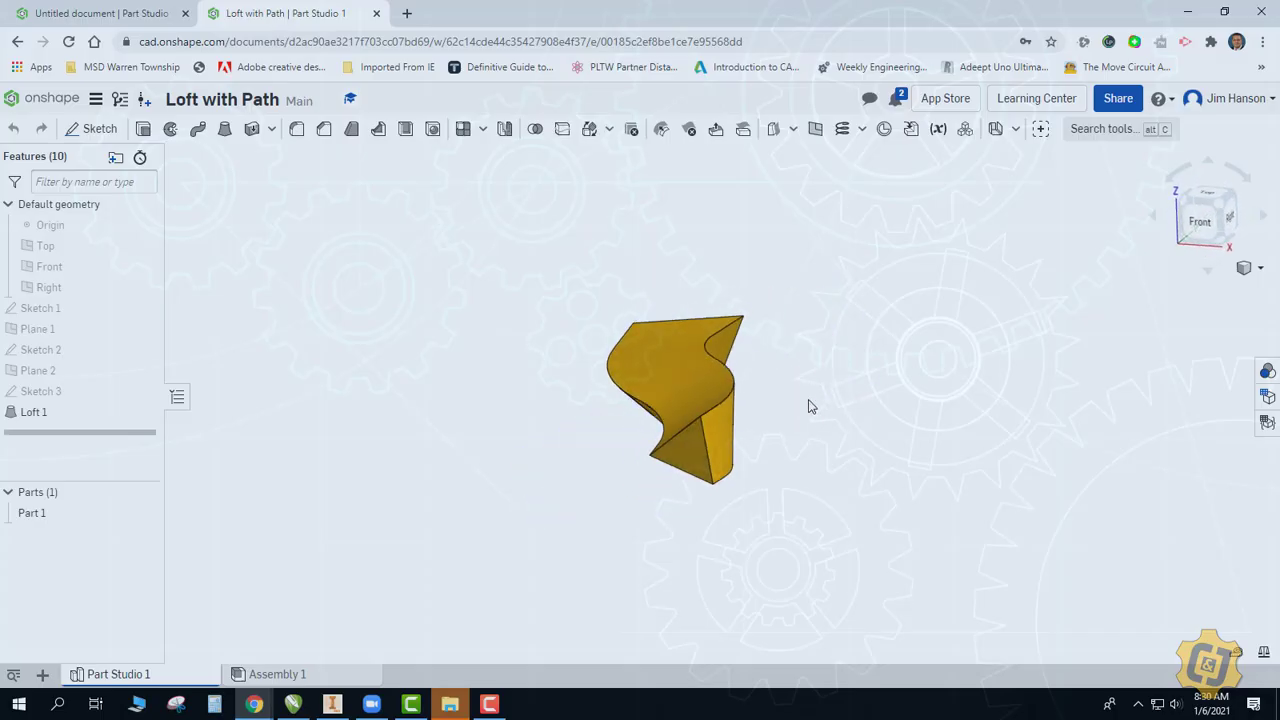
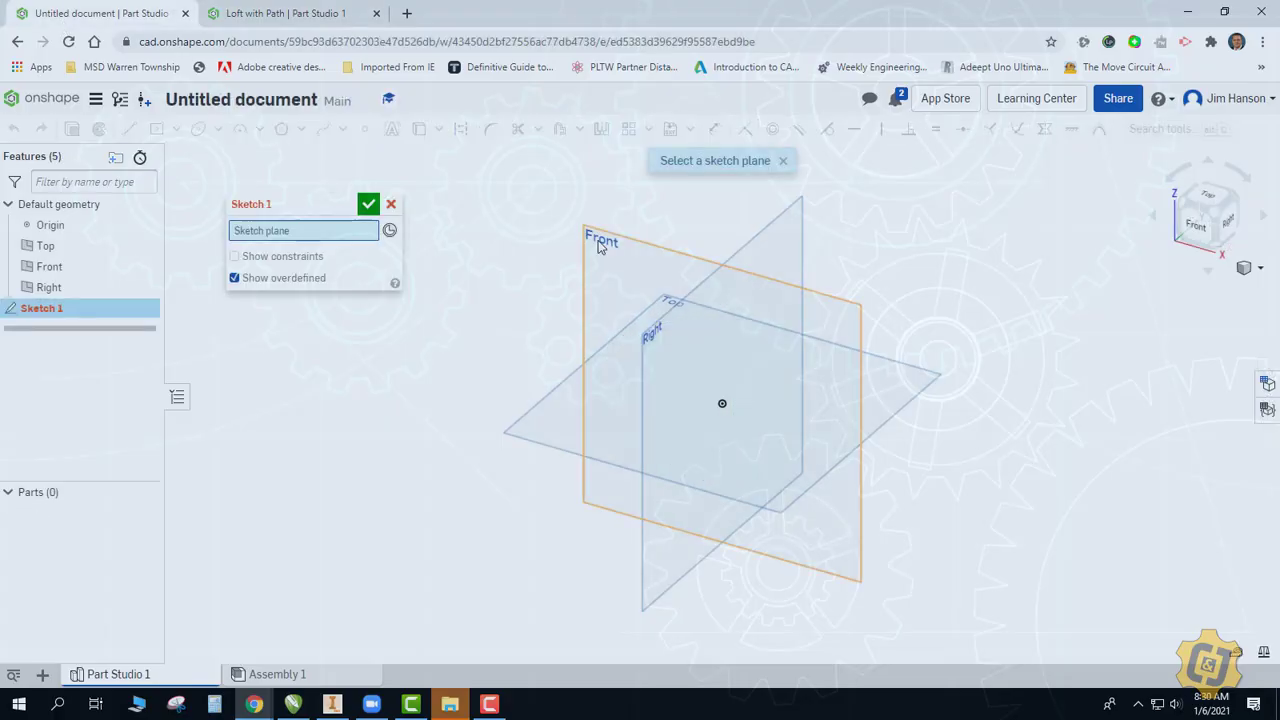
Step: Sketch a three-sided polygon centred on the origin on the Front plane and accept the sketch
{"action": "left_click", "coordinate": [49, 266]}
{"action": "left_click", "coordinate": [281, 128]}
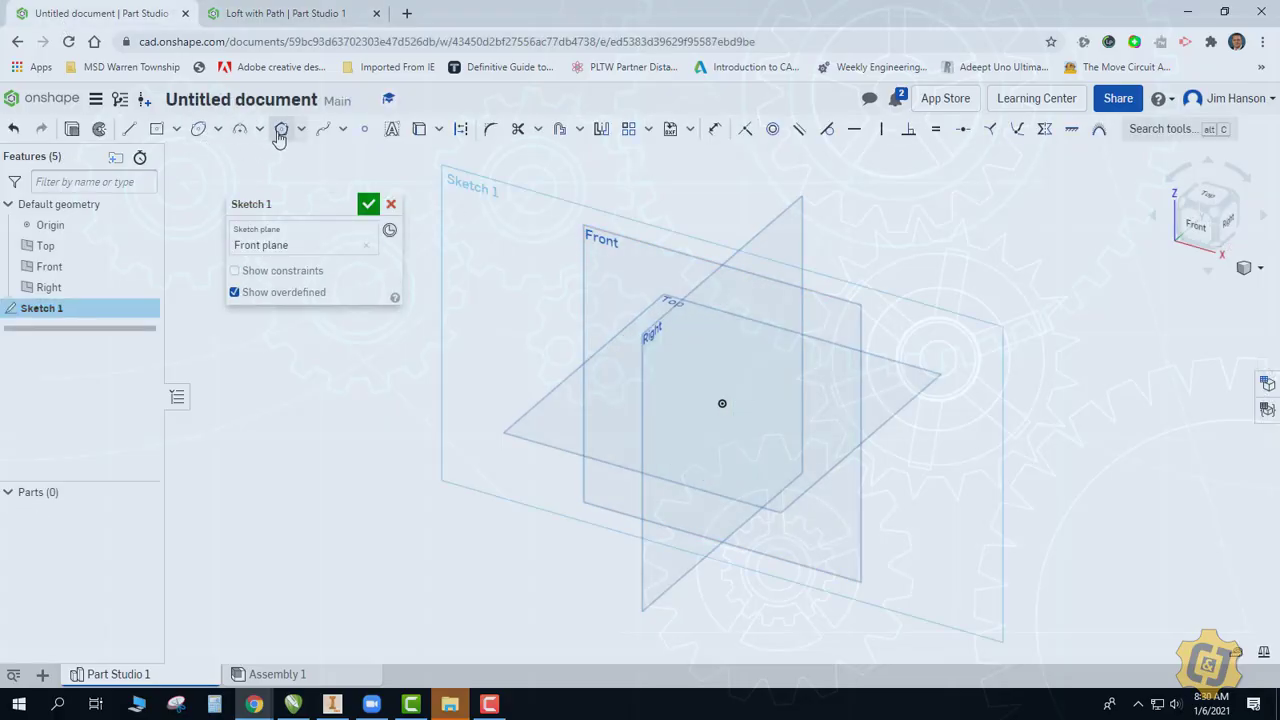
{"action": "left_click", "coordinate": [722, 403]}
{"action": "key", "text": "Down"}
{"action": "key", "text": "Down"}
{"action": "key", "text": "Down"}
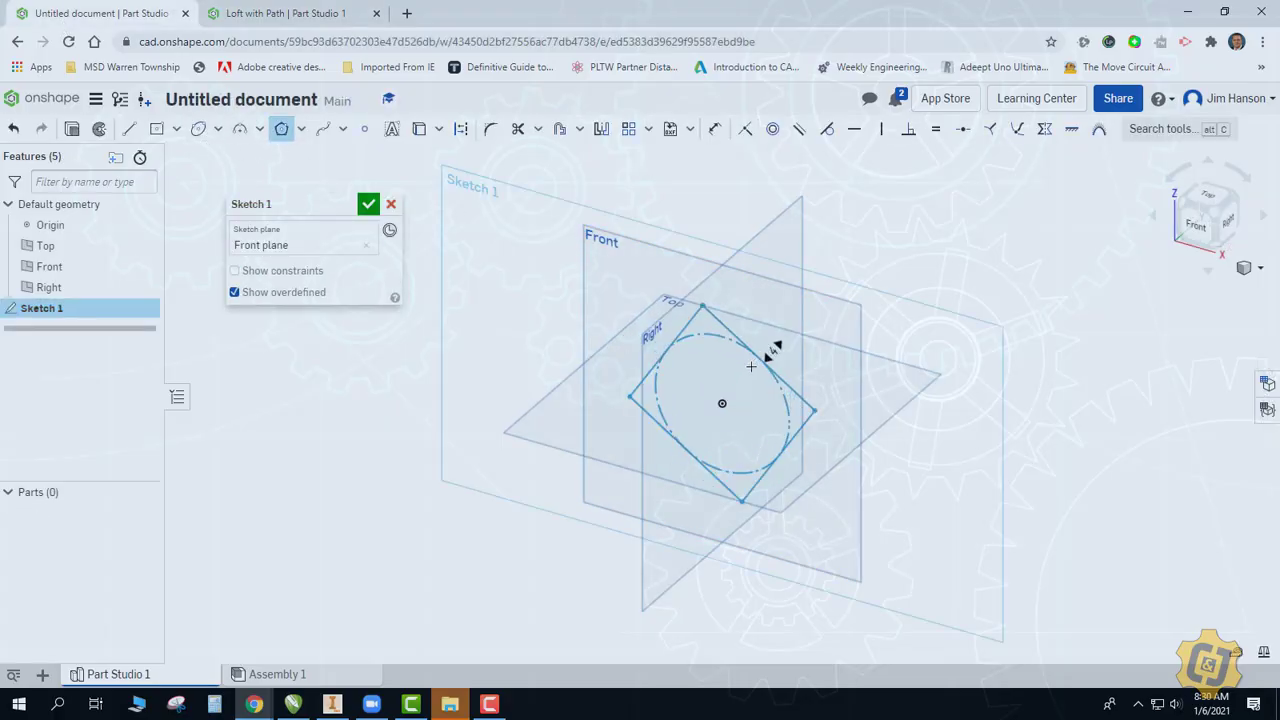
{"action": "left_click", "coordinate": [746, 372]}
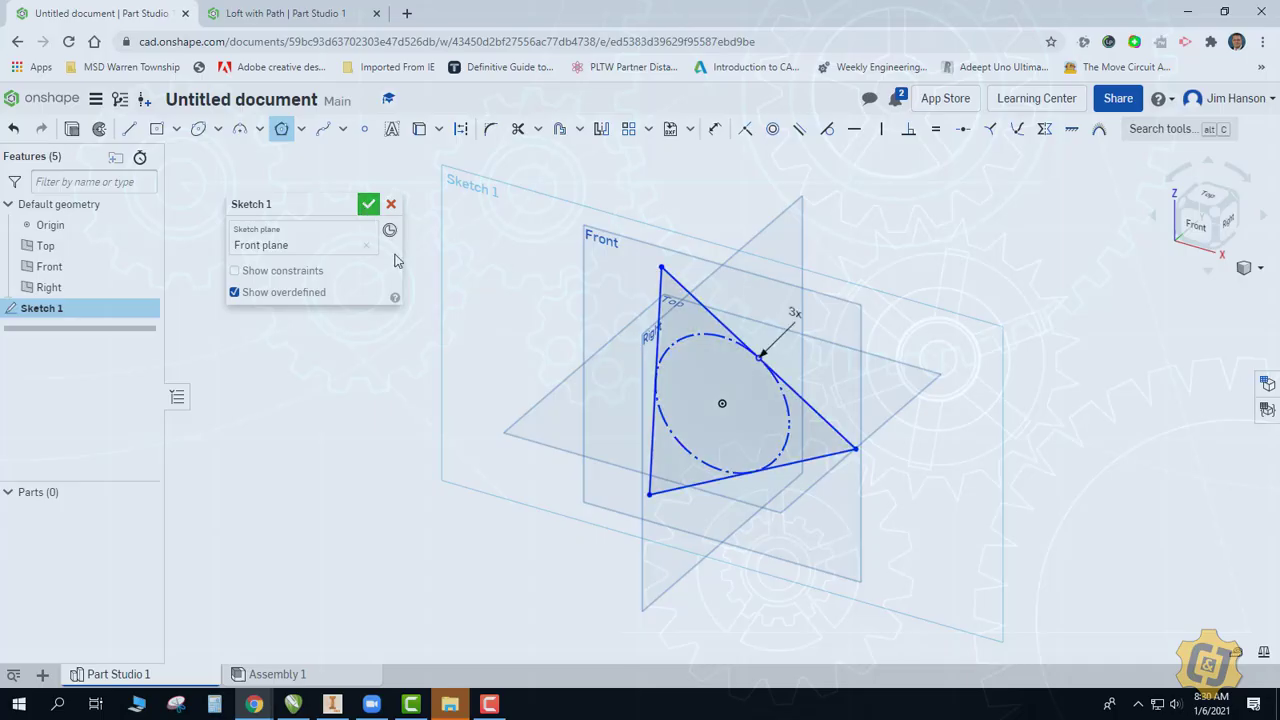
{"action": "left_click", "coordinate": [368, 203]}
Step: Create a plane offset from the Front plane, placed well behind it
{"action": "scroll", "coordinate": [563, 351], "scroll_direction": "up", "scroll_amount": 3}
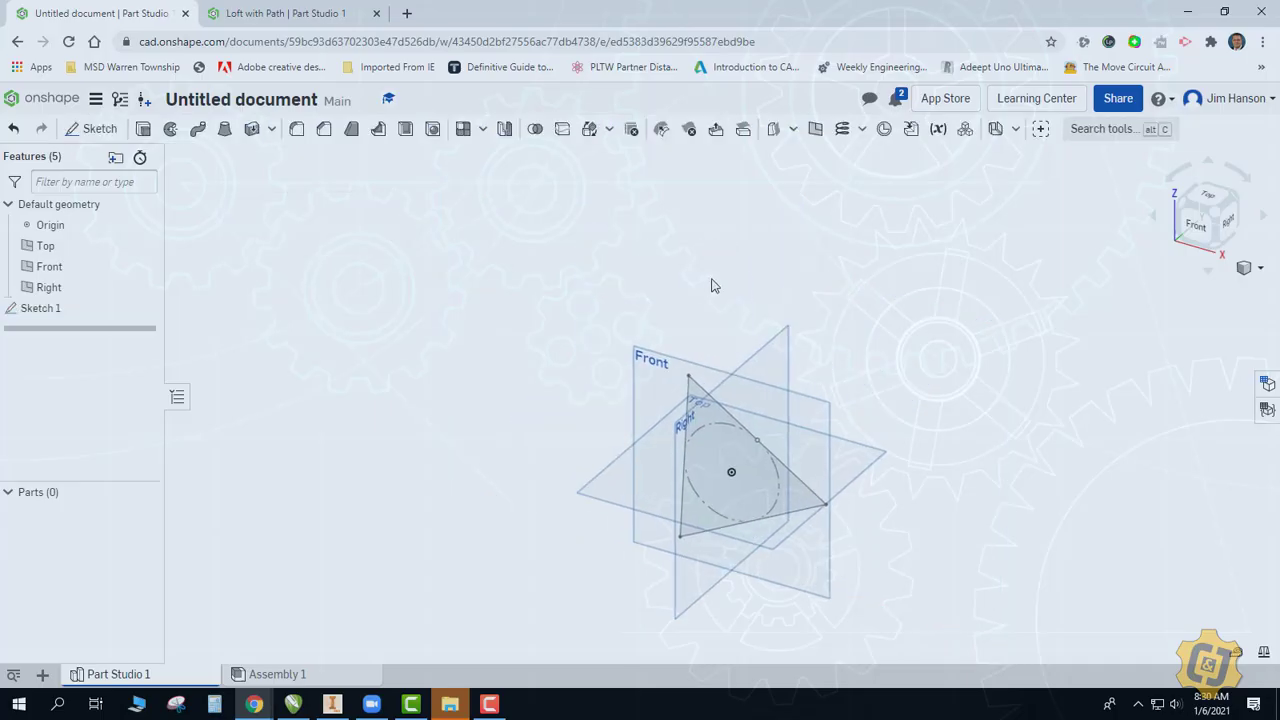
{"action": "left_click", "coordinate": [815, 130]}
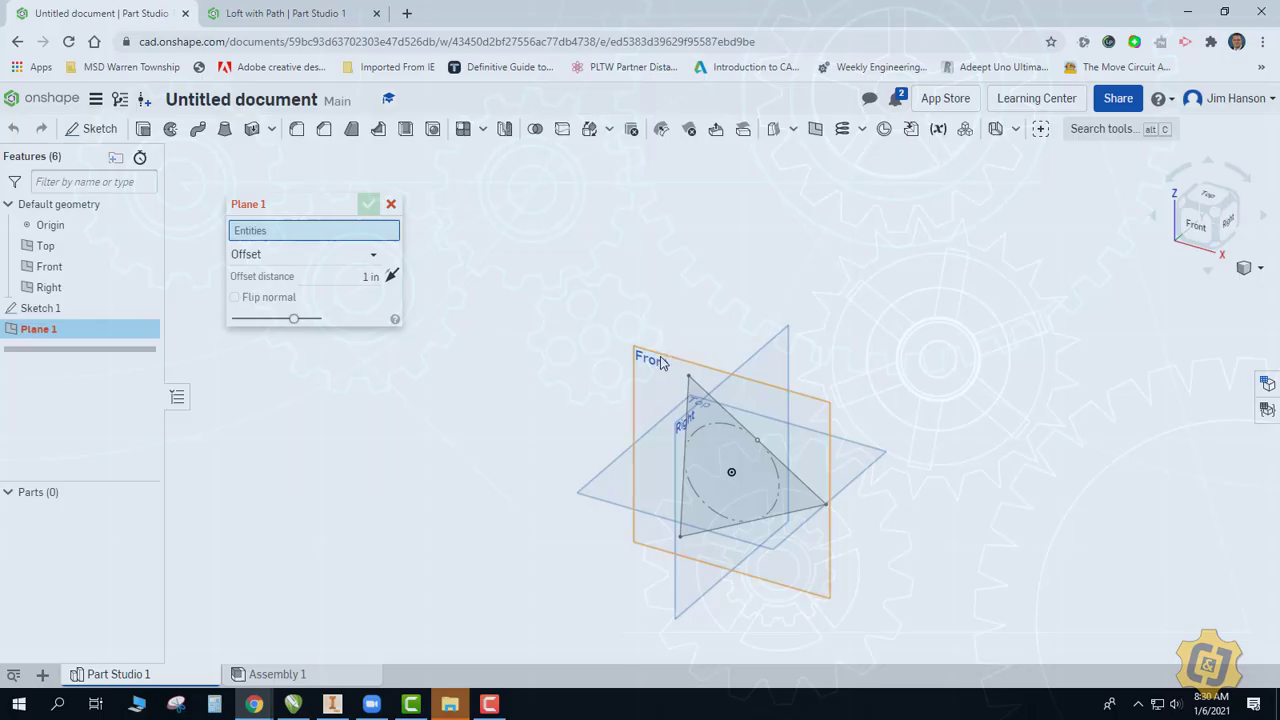
{"action": "left_click", "coordinate": [660, 362]}
{"action": "left_click_drag", "start_coordinate": [700, 500], "coordinate": [945, 272]}
{"action": "left_click", "coordinate": [368, 203]}
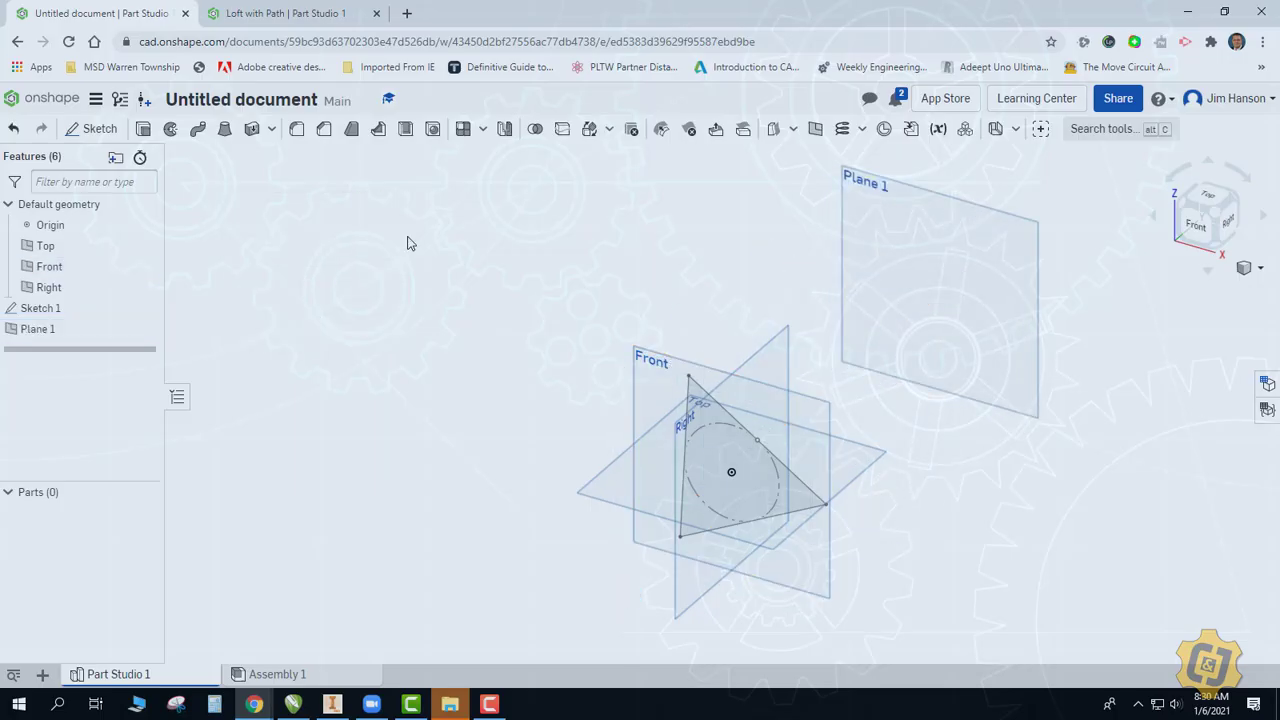
Step: Sketch a smaller three-sided polygon on Plane 1, level with the origin and beyond the negative X side of the first triangle
{"action": "left_click", "coordinate": [95, 129]}
{"action": "left_click", "coordinate": [851, 286]}
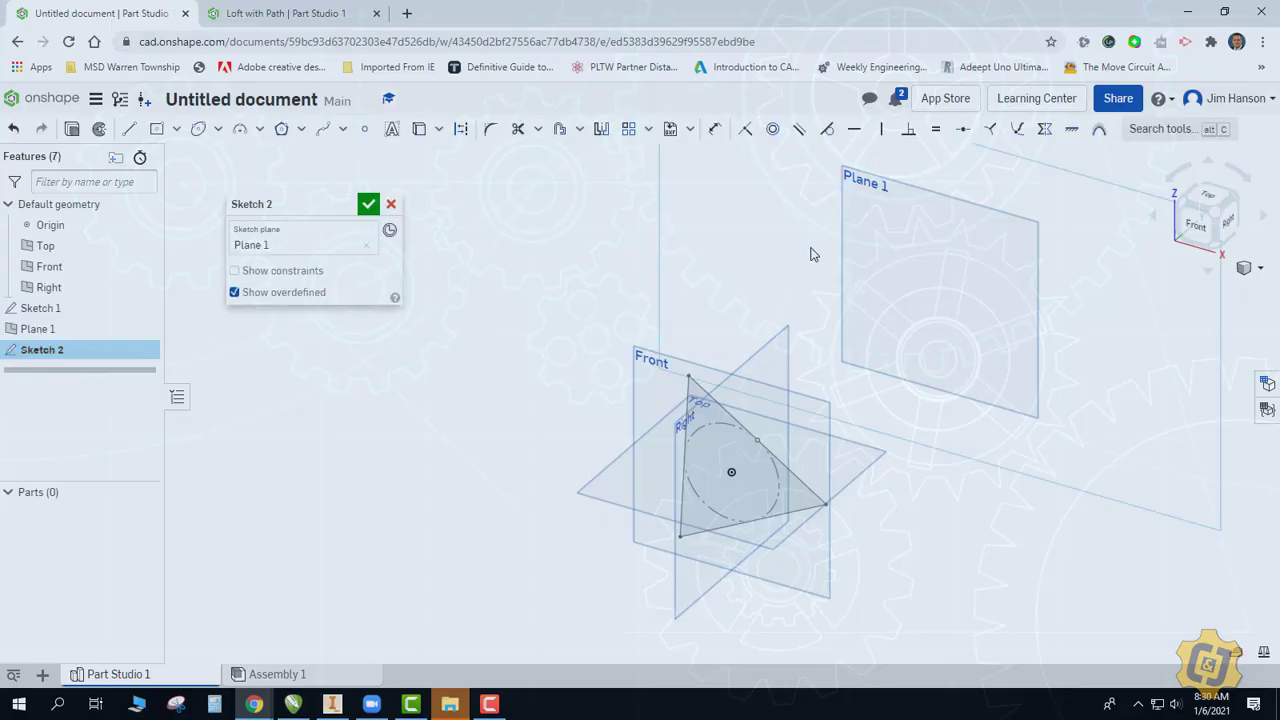
{"action": "left_click", "coordinate": [1196, 224]}
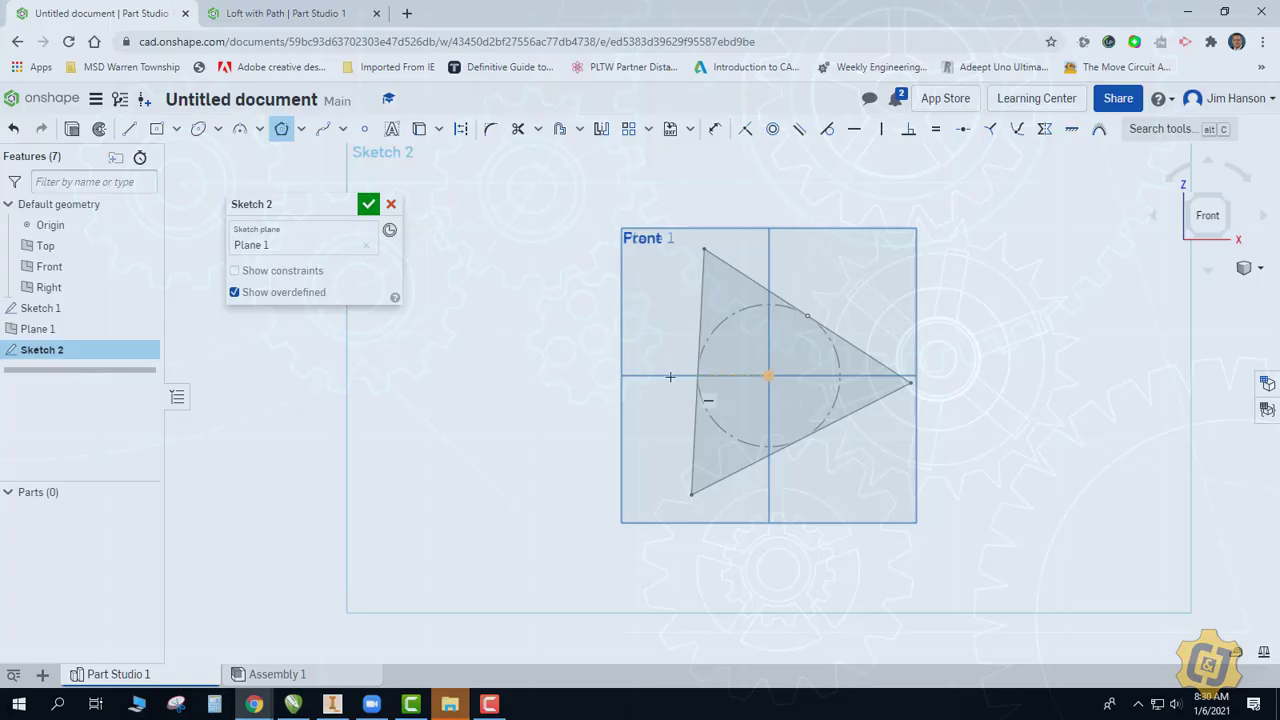
{"action": "left_click", "coordinate": [430, 376]}
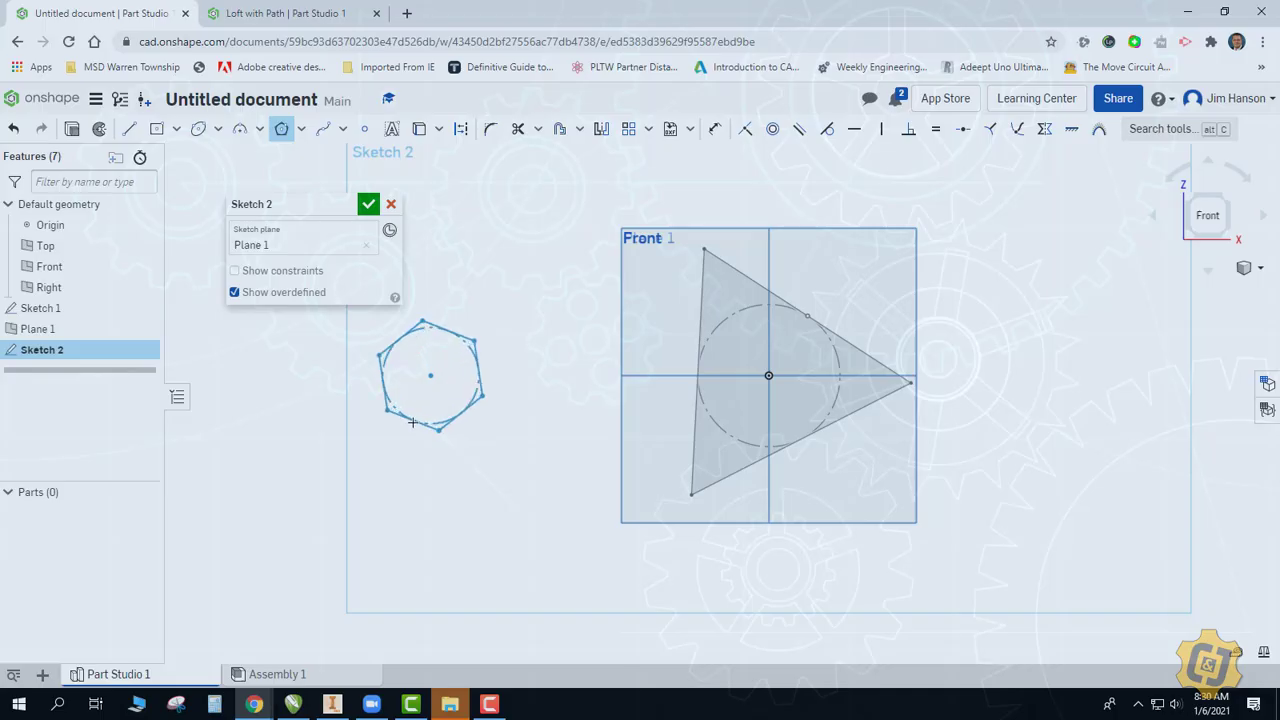
{"action": "scroll", "coordinate": [417, 410], "scroll_direction": "down", "scroll_amount": 3}
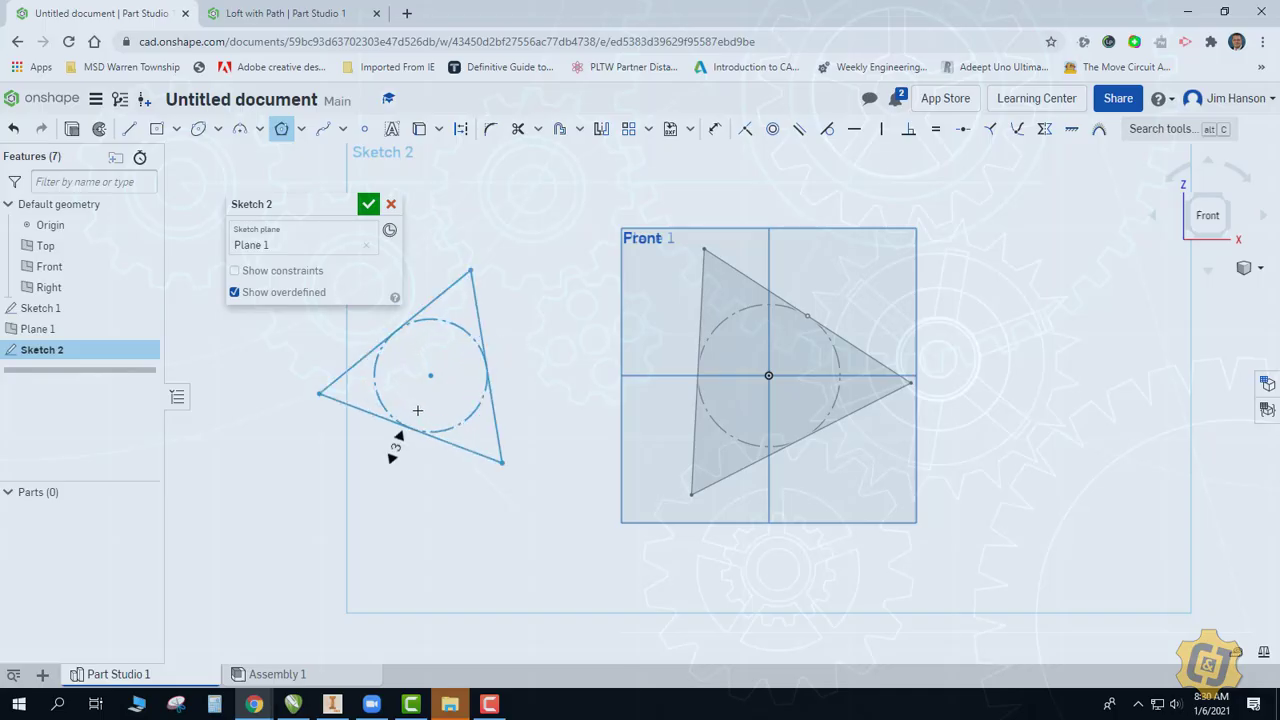
{"action": "left_click", "coordinate": [418, 409]}
{"action": "left_click", "coordinate": [368, 204]}
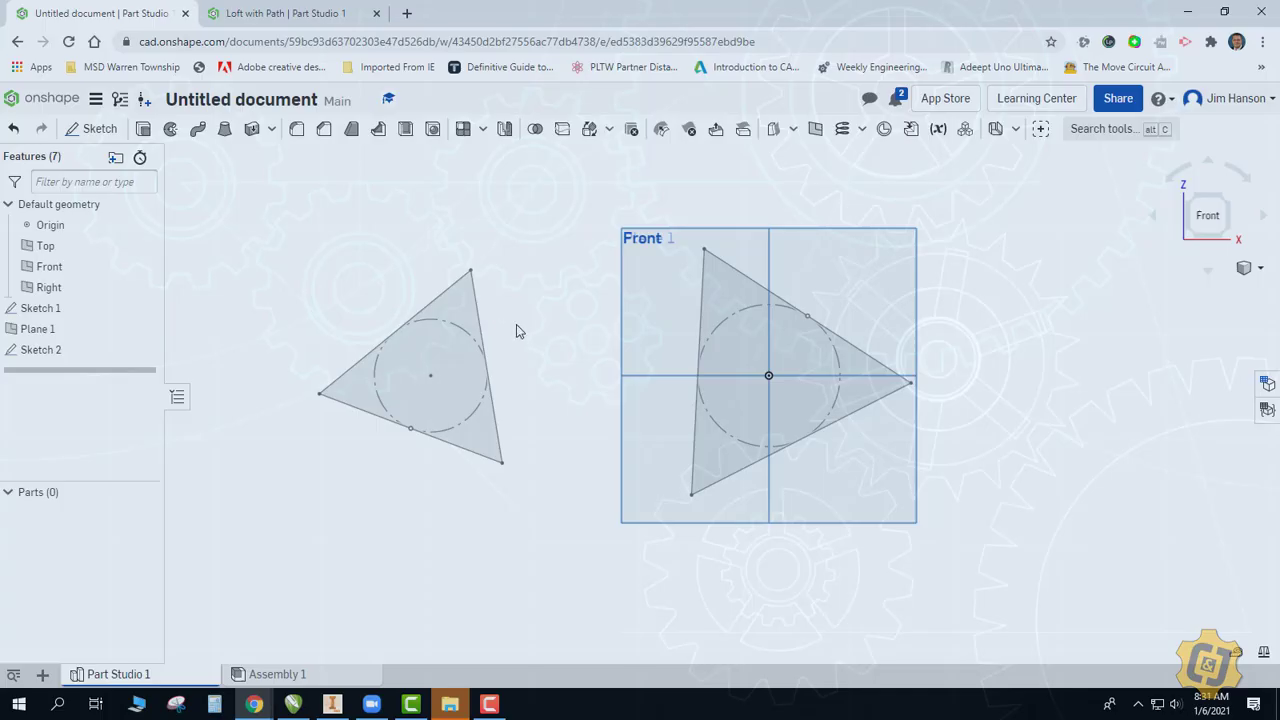
{"action": "key", "text": "shift+7"}
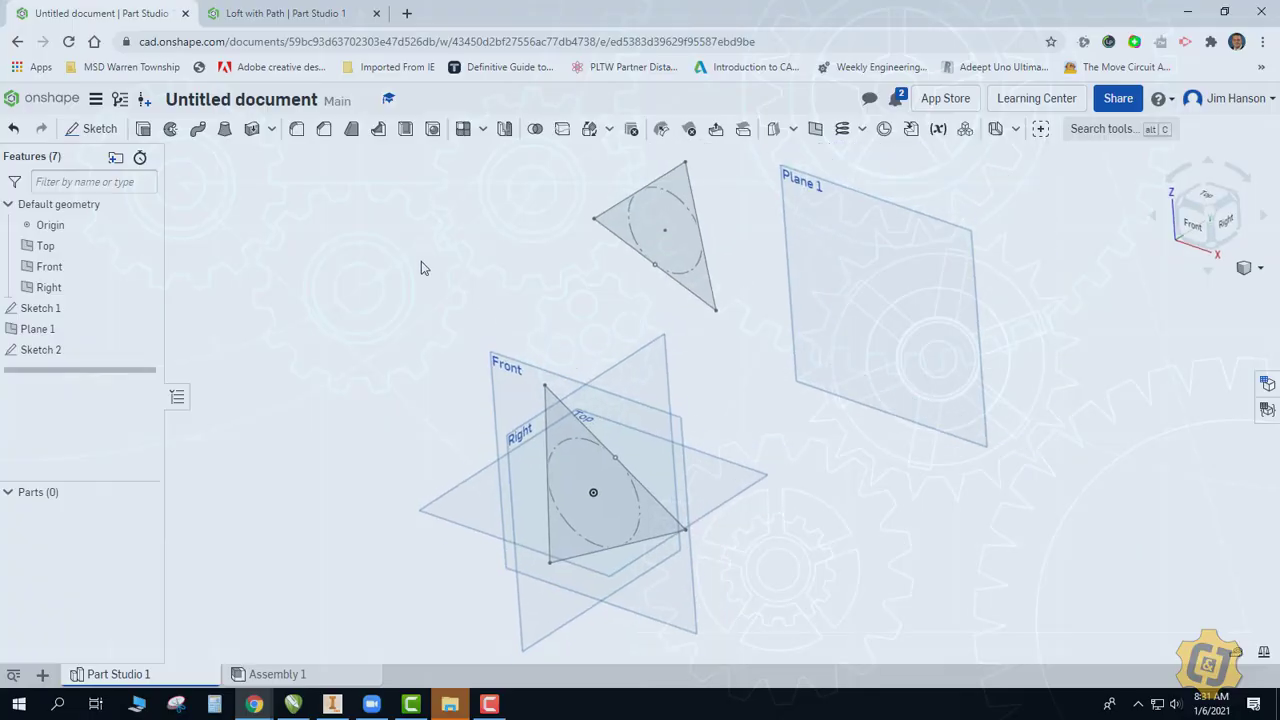
{"action": "left_click", "coordinate": [225, 129]}
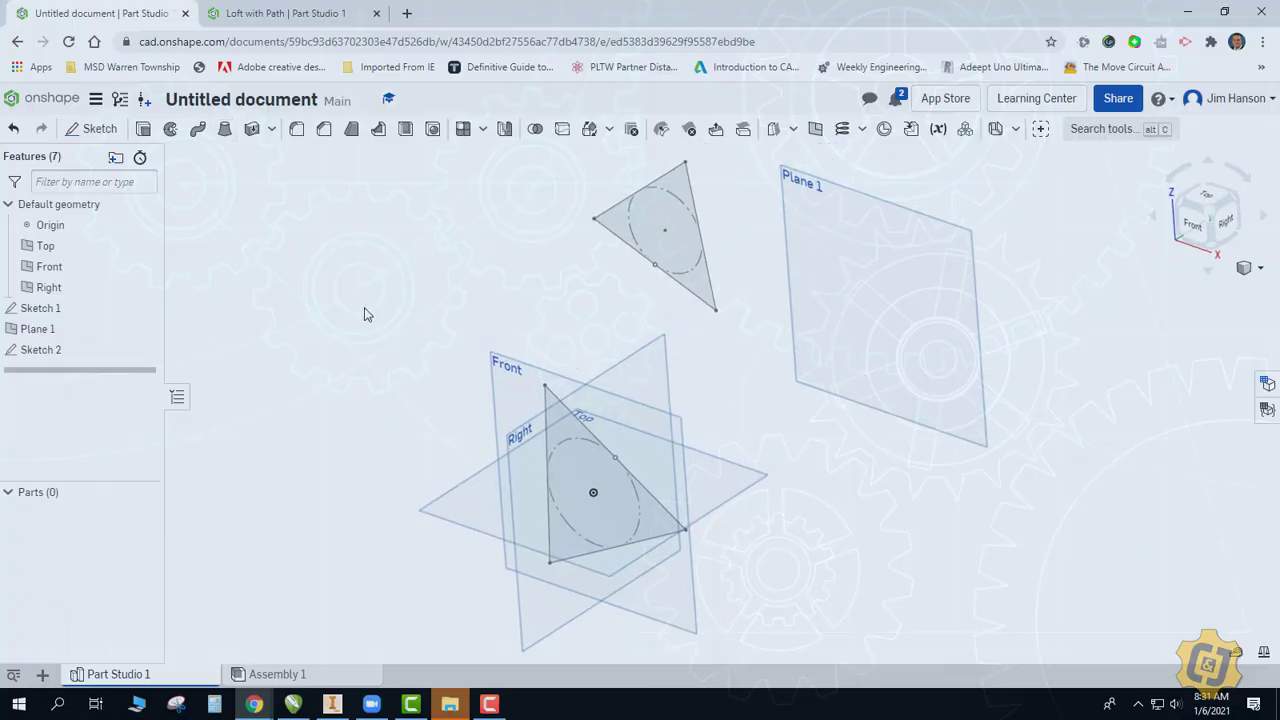
{"action": "left_click", "coordinate": [565, 390]}
{"action": "left_click", "coordinate": [692, 292]}
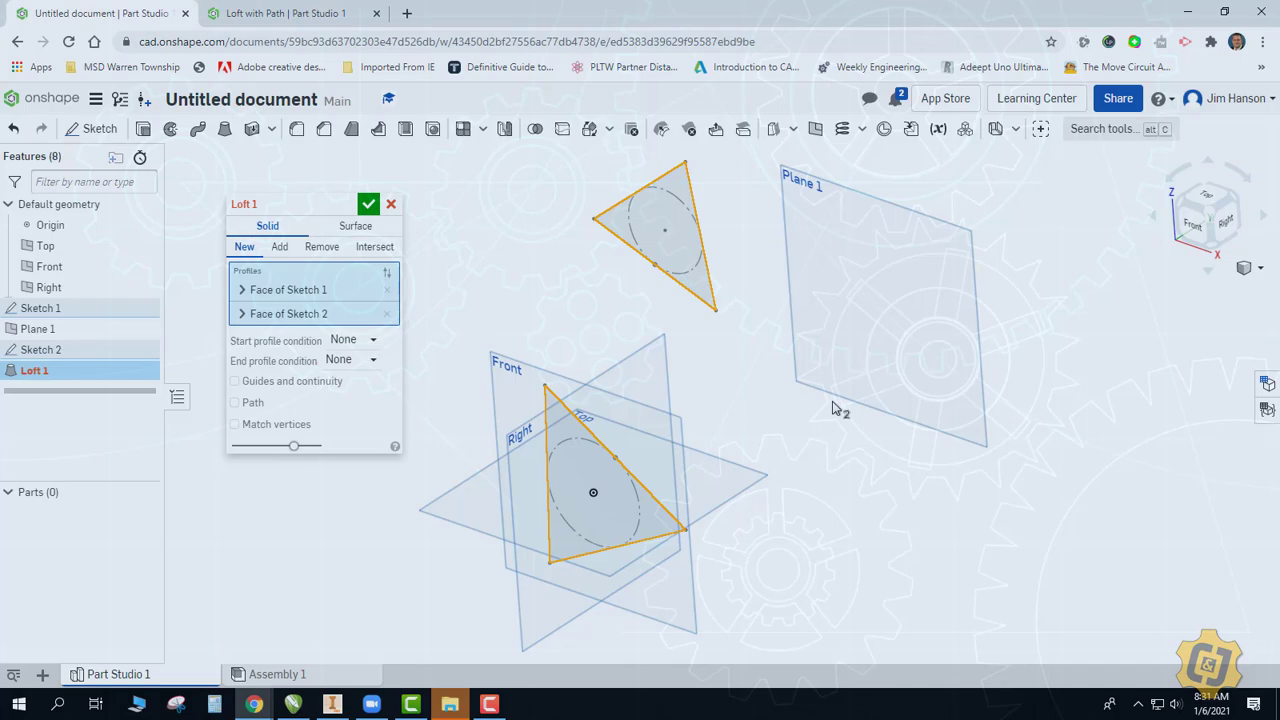
{"action": "right_click_drag", "start_coordinate": [813, 425], "coordinate": [716, 455]}
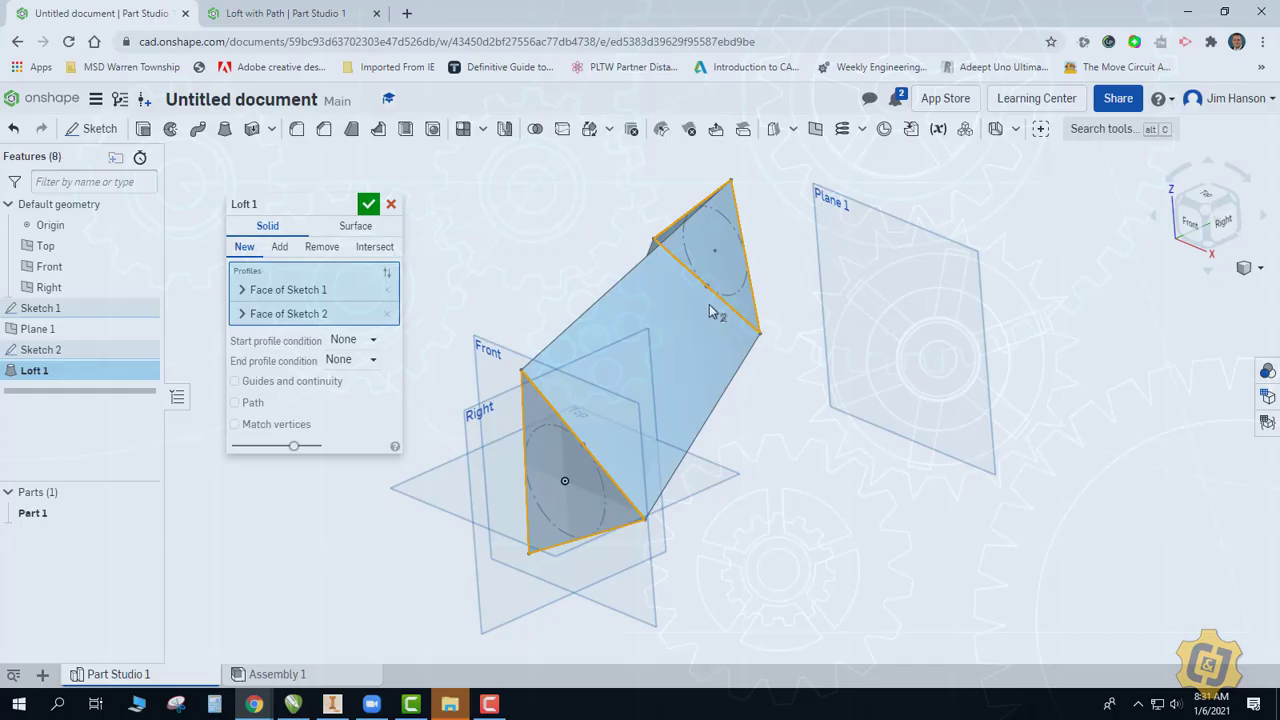
{"action": "left_click", "coordinate": [391, 204]}
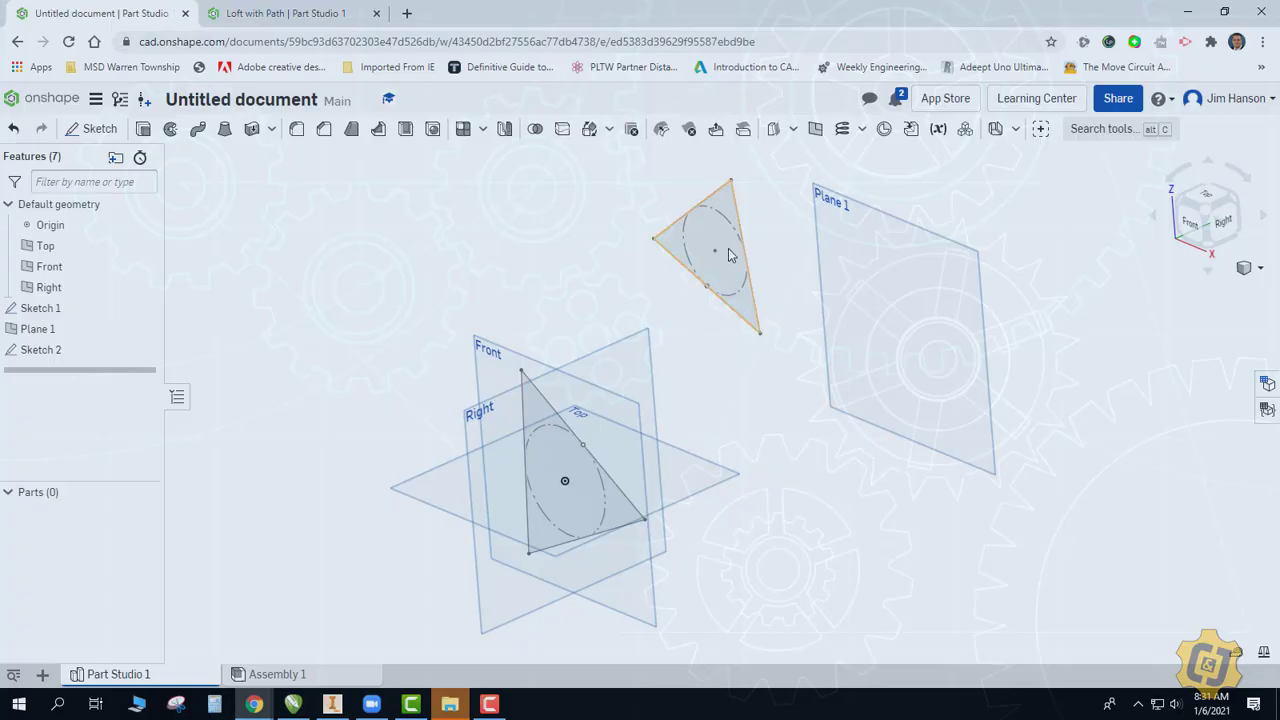
Step: Sketch two connected arcs on the Top plane, forming an S-shaped path from the origin to the centre of the second triangle
{"action": "left_click", "coordinate": [698, 468]}
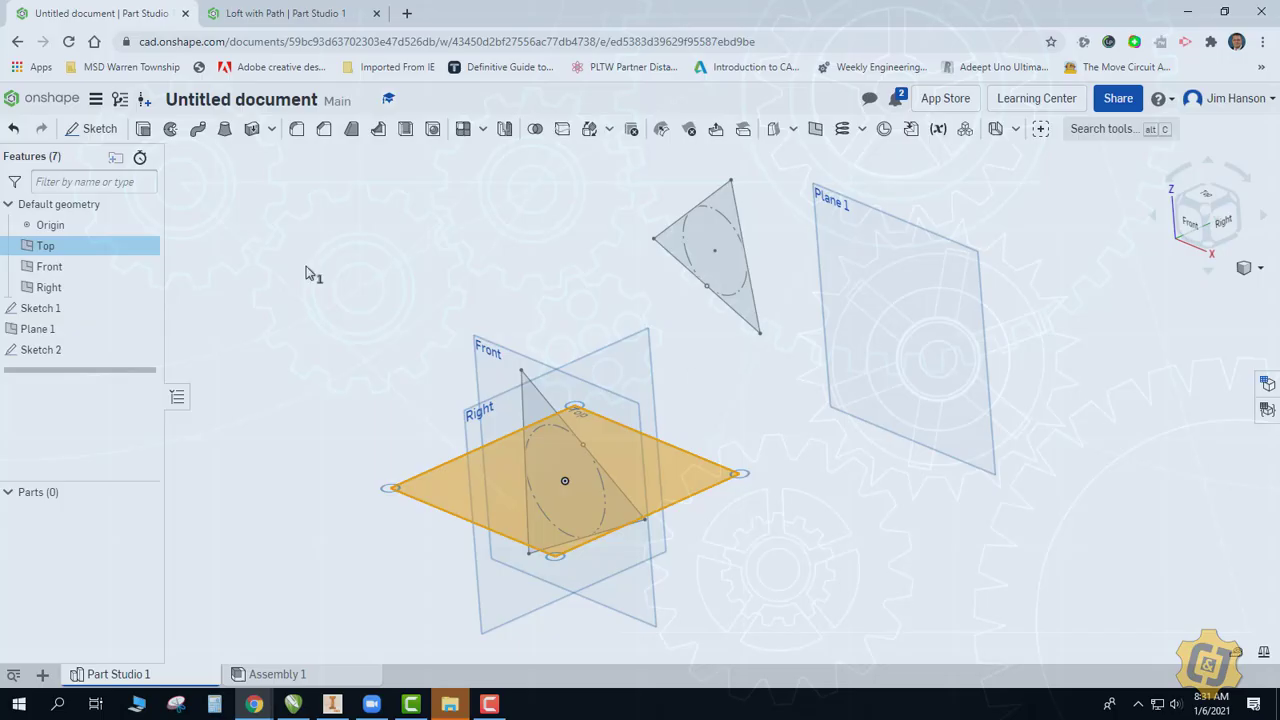
{"action": "left_click", "coordinate": [100, 131]}
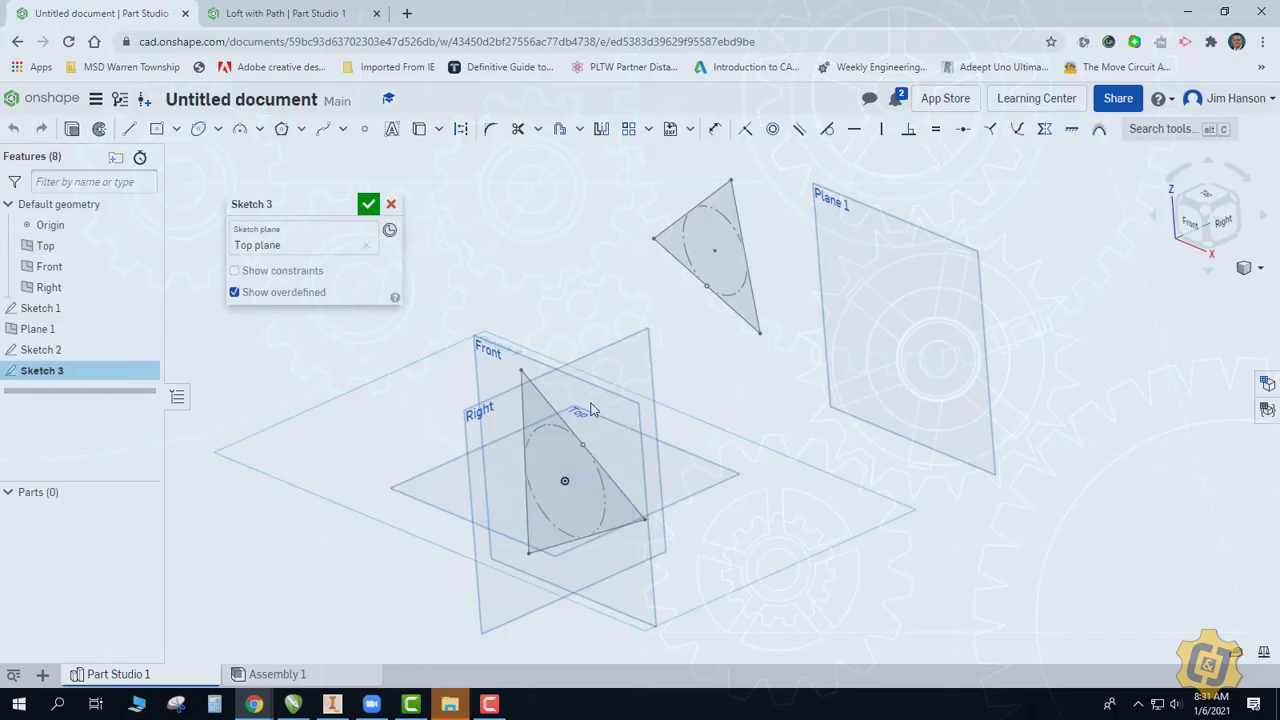
{"action": "left_click", "coordinate": [1208, 203]}
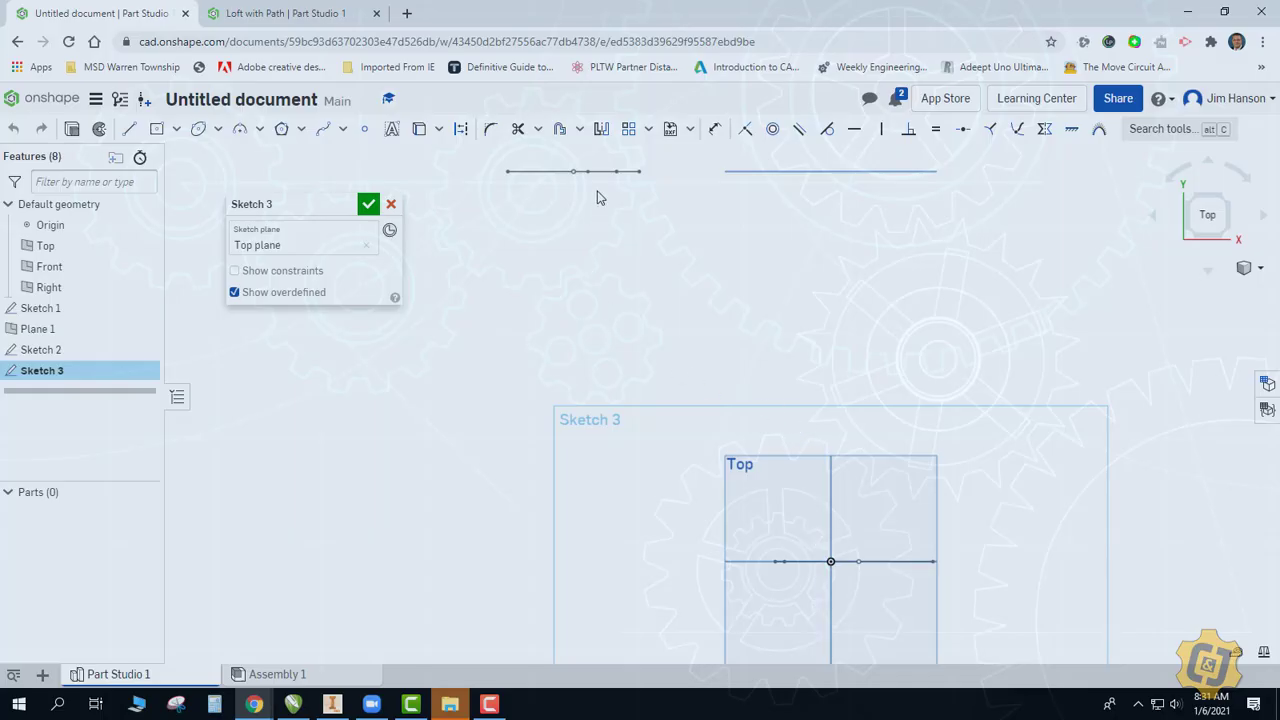
{"action": "key", "text": "shift+7"}
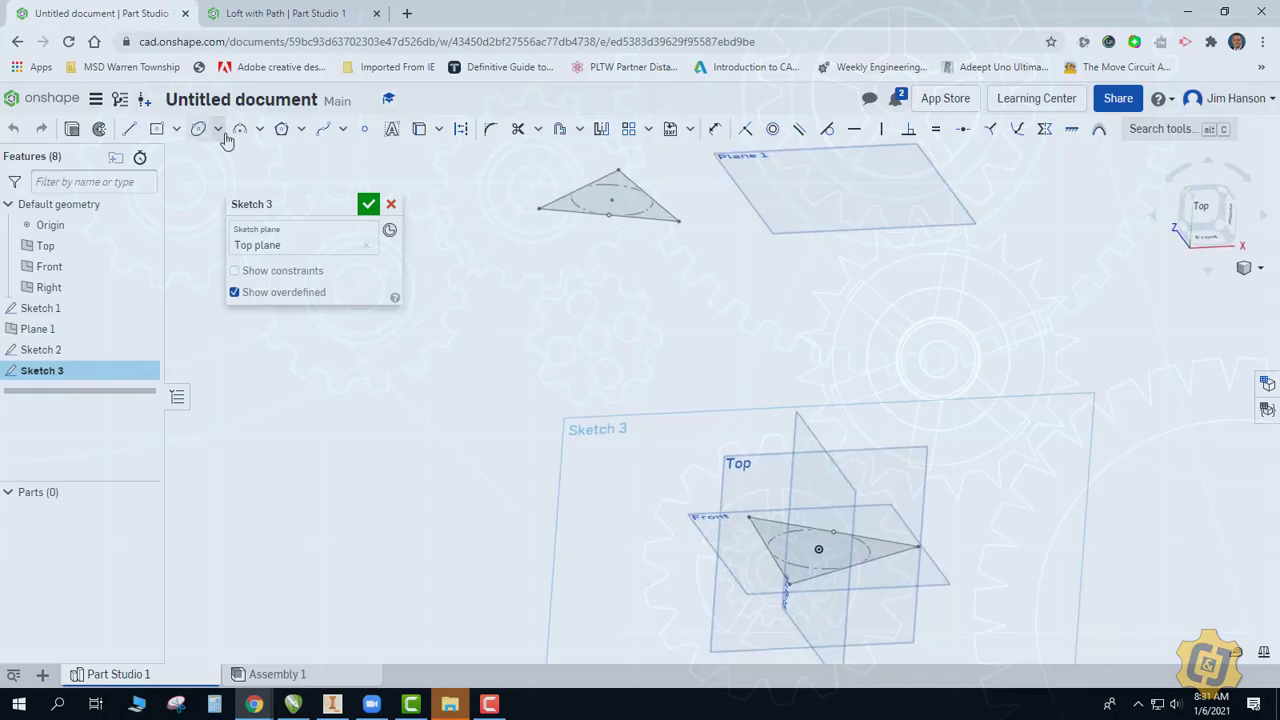
{"action": "left_click", "coordinate": [240, 129]}
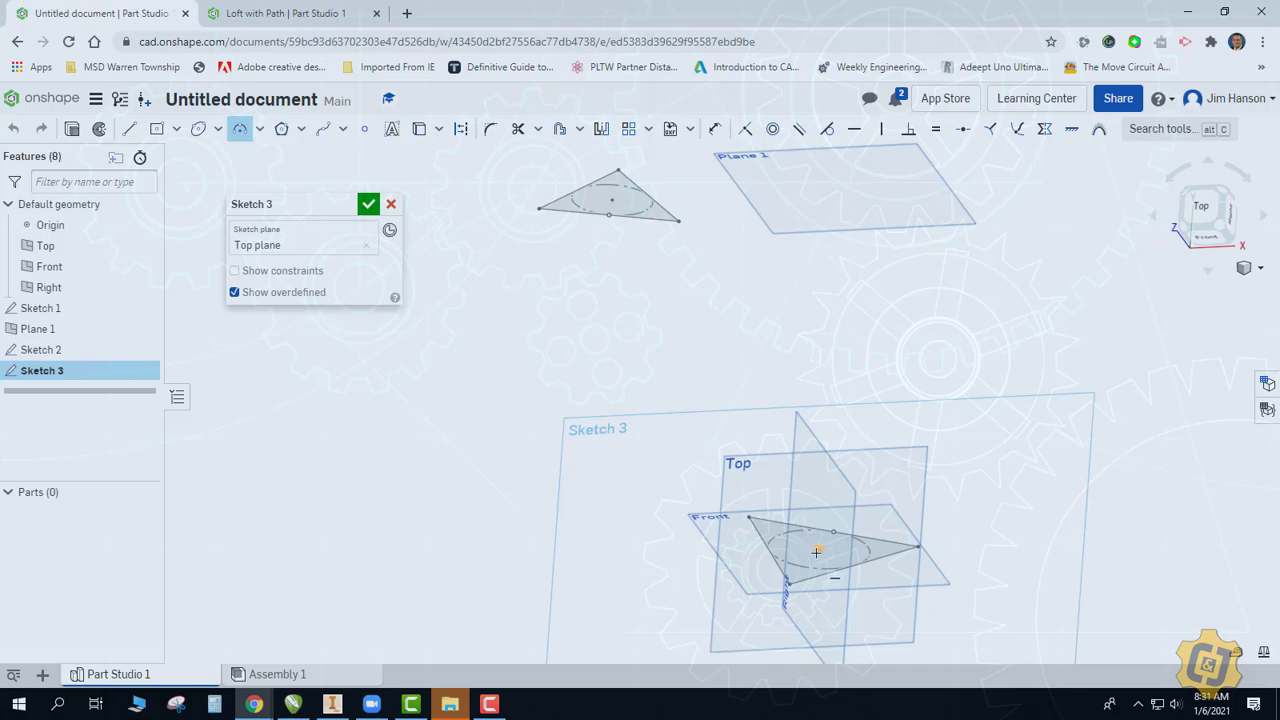
{"action": "left_click", "coordinate": [819, 549]}
{"action": "left_click", "coordinate": [743, 414]}
{"action": "left_click", "coordinate": [780, 452]}
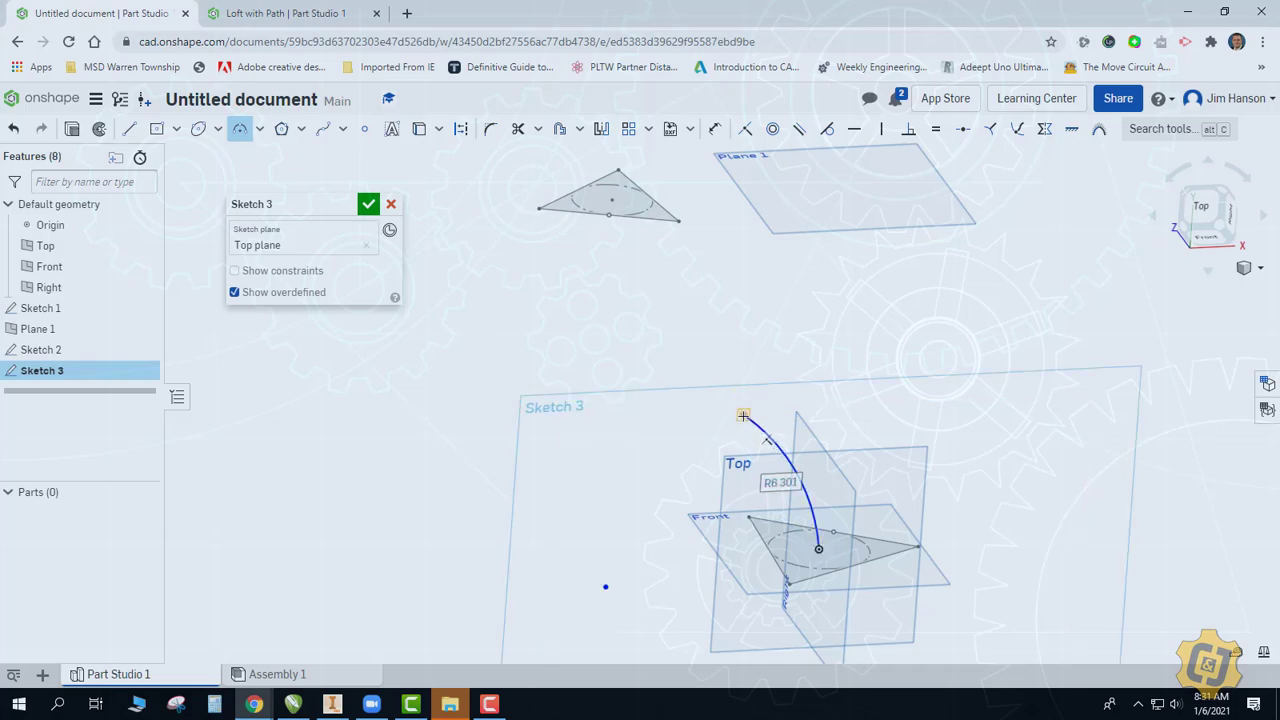
{"action": "mouse_move", "coordinate": [743, 414]}
{"action": "left_mouse_down"}
{"action": "mouse_move", "coordinate": [612, 210]}
{"action": "mouse_move", "coordinate": [625, 292]}
{"action": "left_mouse_up"}
Step: Make the two path arcs tangent, adjust the position of their shared endpoint and accept the sketch
{"action": "left_click", "coordinate": [827, 128]}
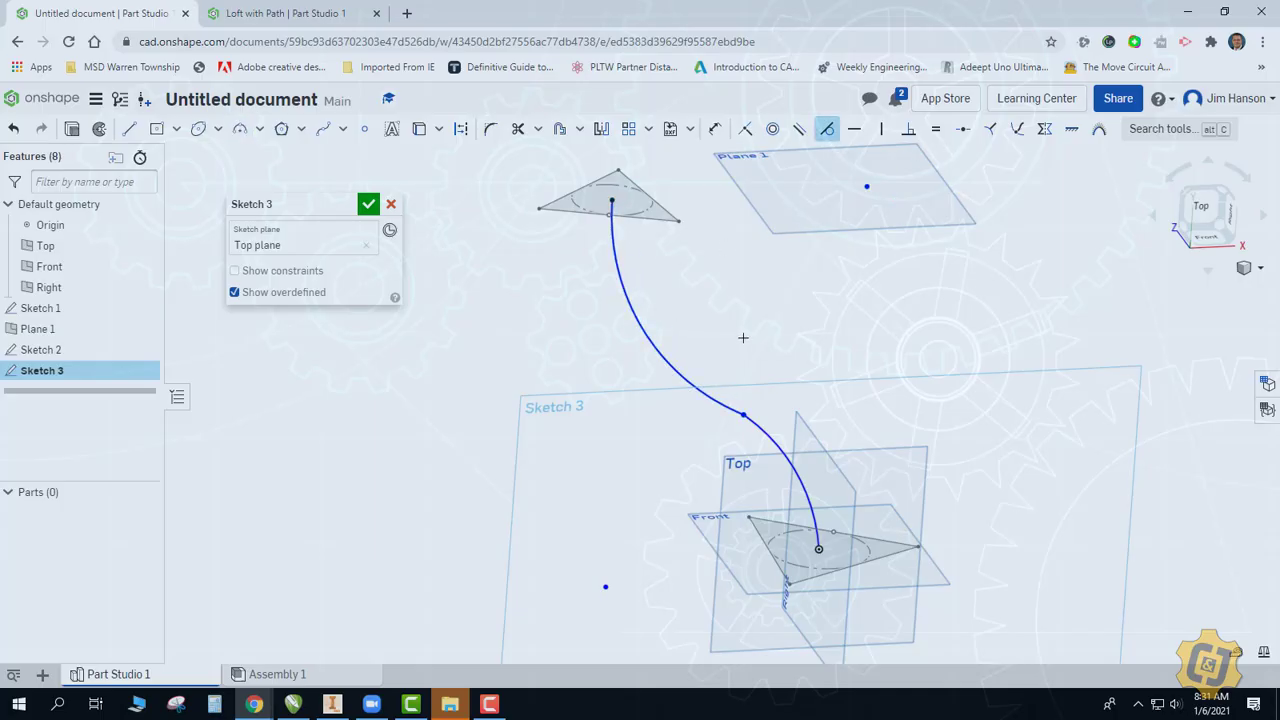
{"action": "left_click", "coordinate": [722, 403]}
{"action": "left_click", "coordinate": [780, 450]}
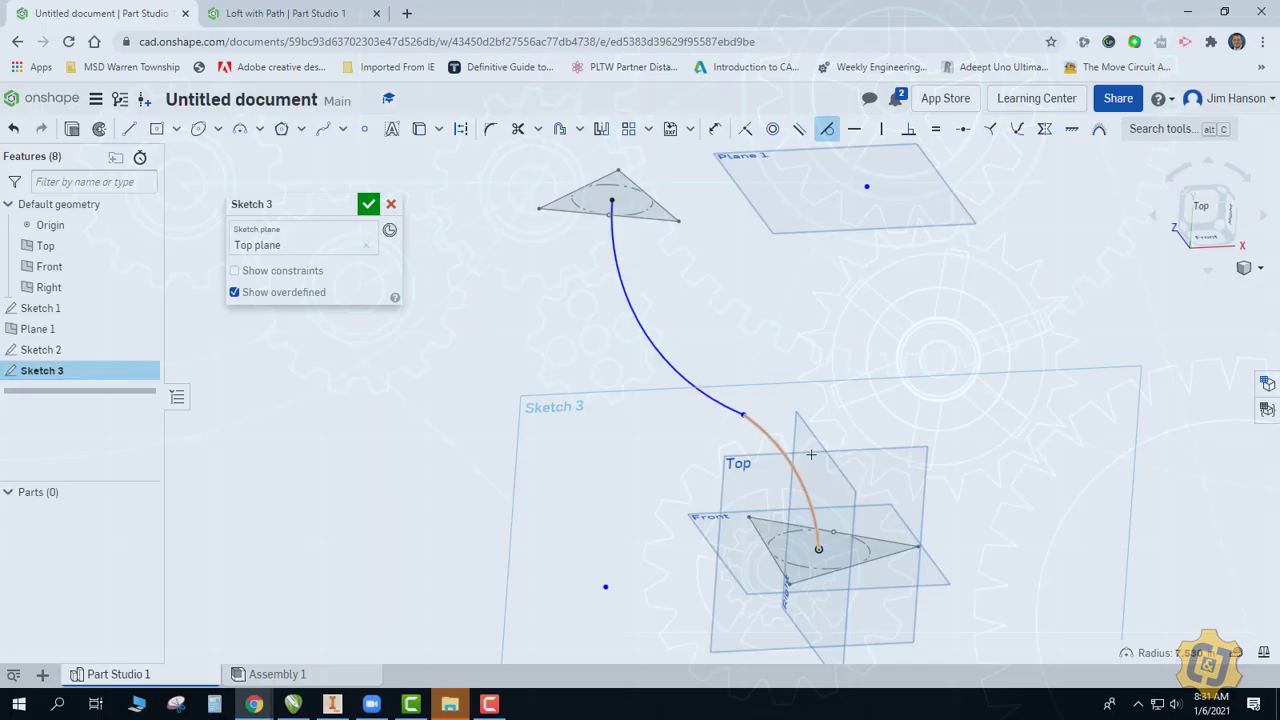
{"action": "key", "text": "Escape"}
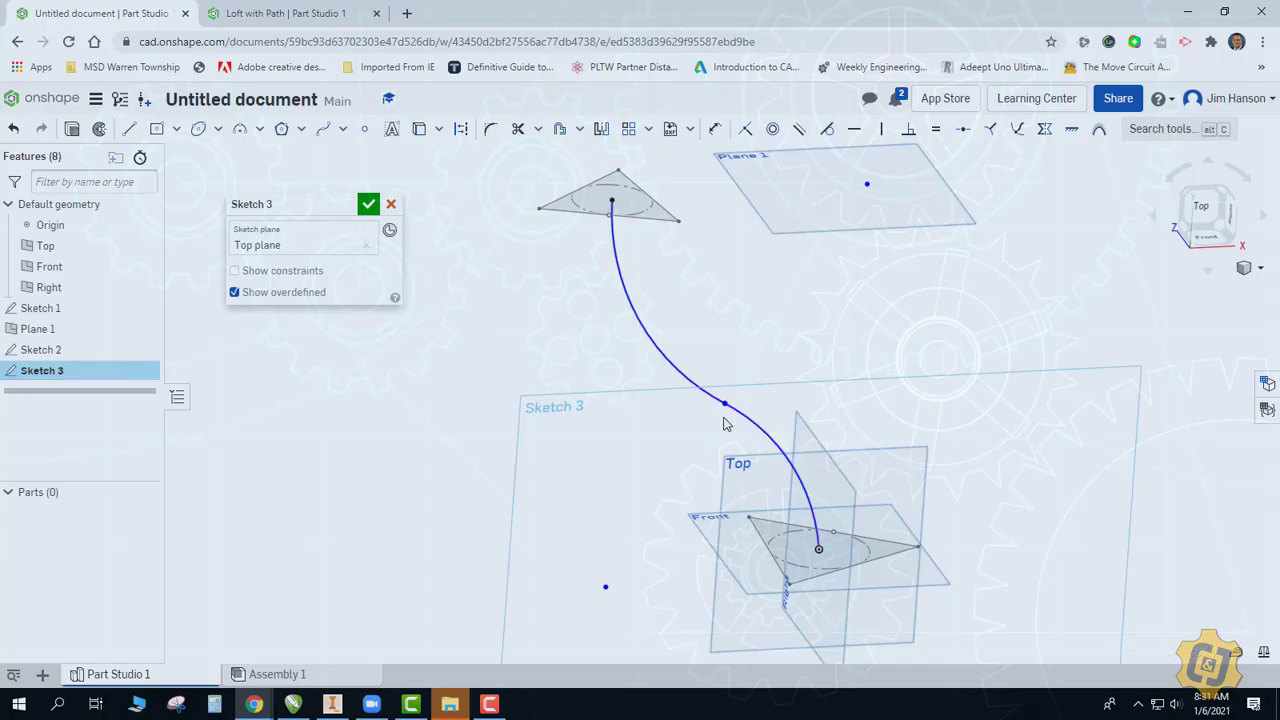
{"action": "left_click_drag", "start_coordinate": [724, 407], "coordinate": [734, 382]}
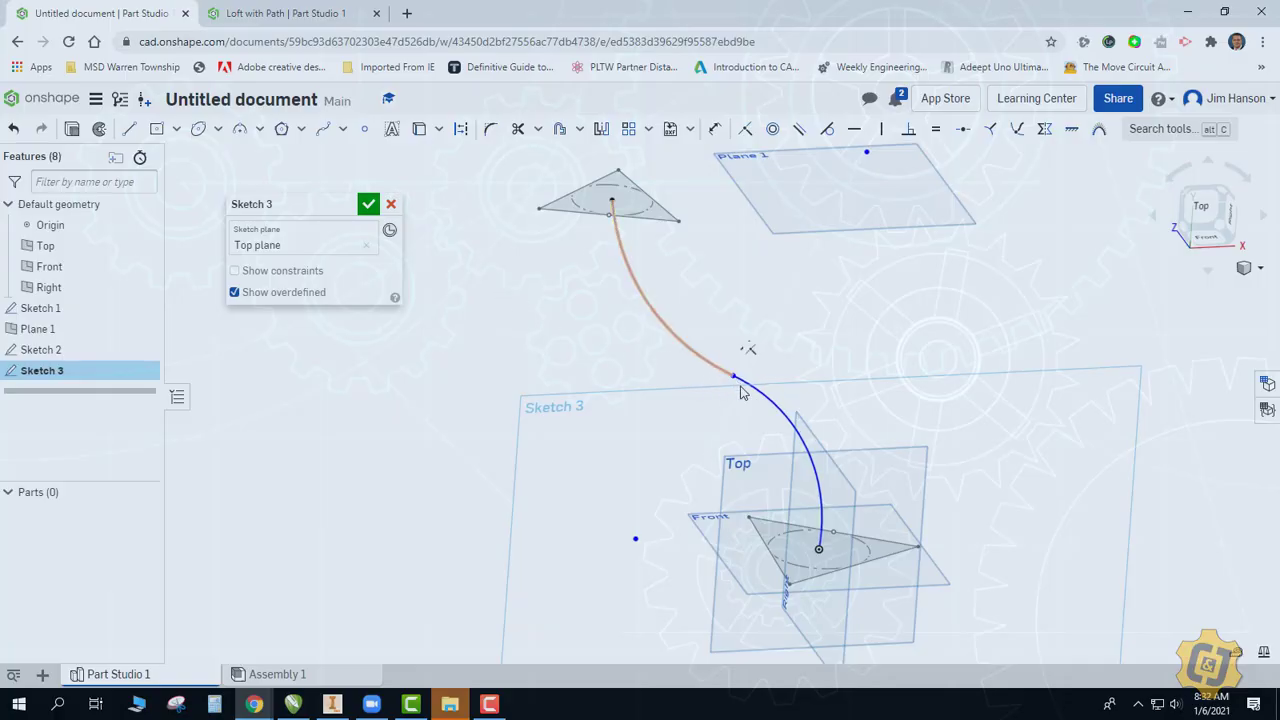
{"action": "left_click", "coordinate": [368, 204]}
Step: Start a solid loft between the two triangle faces and use both arcs of Sketch 3 as its path
{"action": "right_click", "coordinate": [430, 293]}
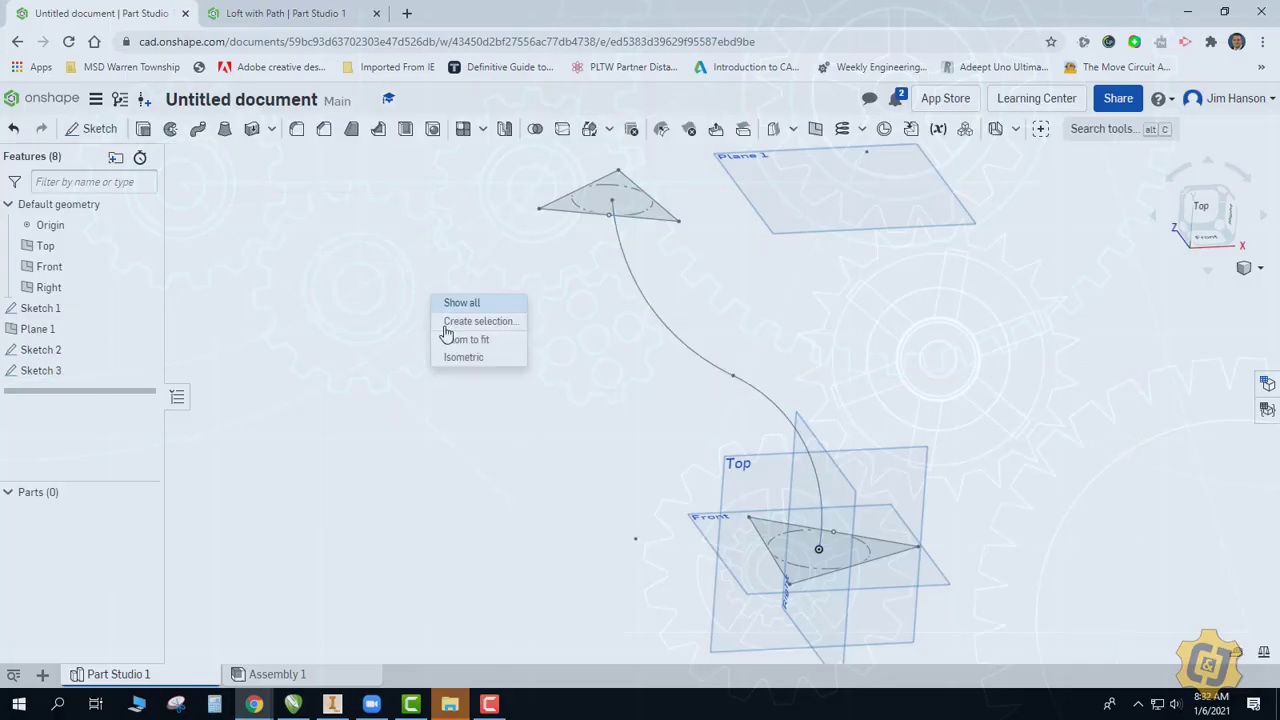
{"action": "left_click", "coordinate": [460, 356]}
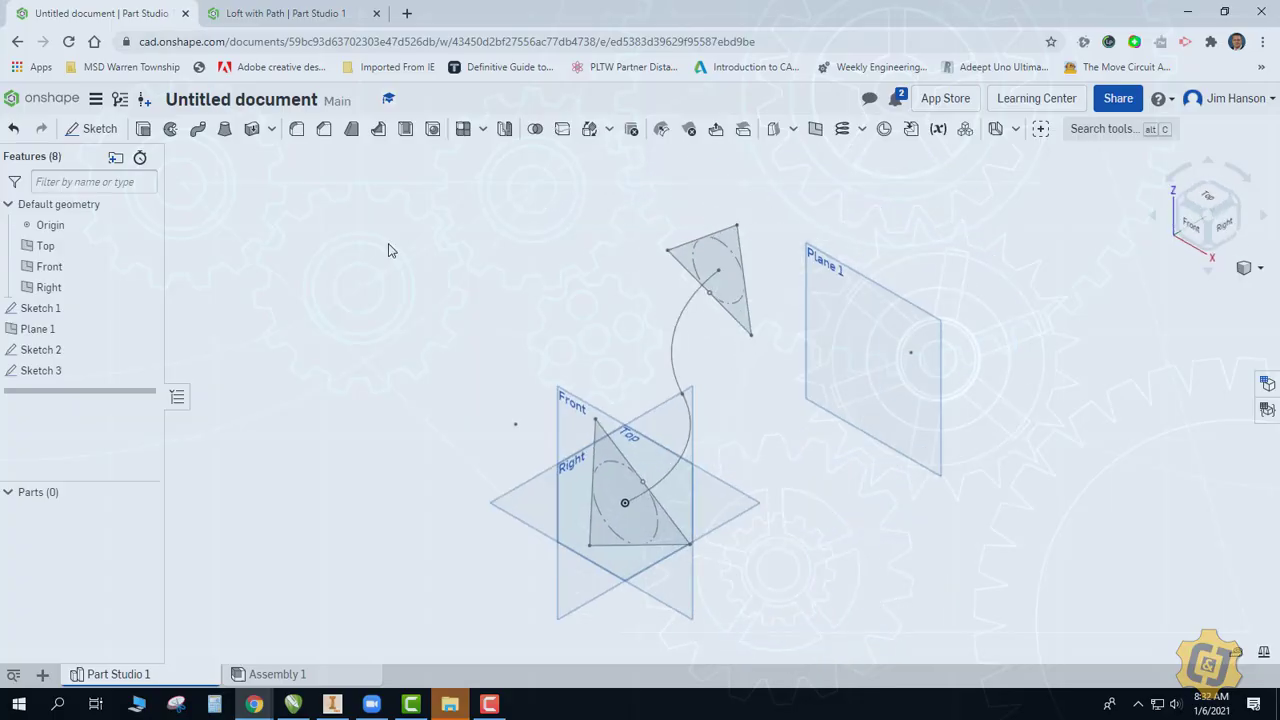
{"action": "left_click", "coordinate": [225, 130]}
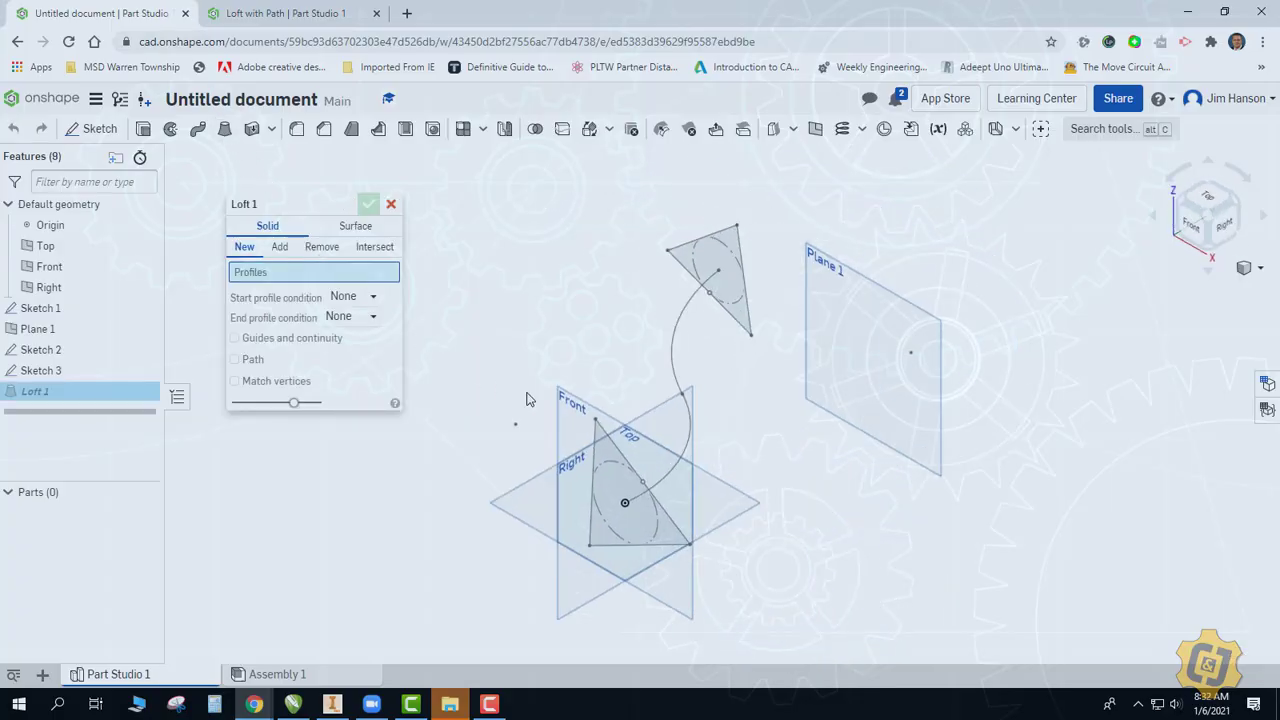
{"action": "left_click", "coordinate": [595, 432]}
{"action": "left_click", "coordinate": [678, 278]}
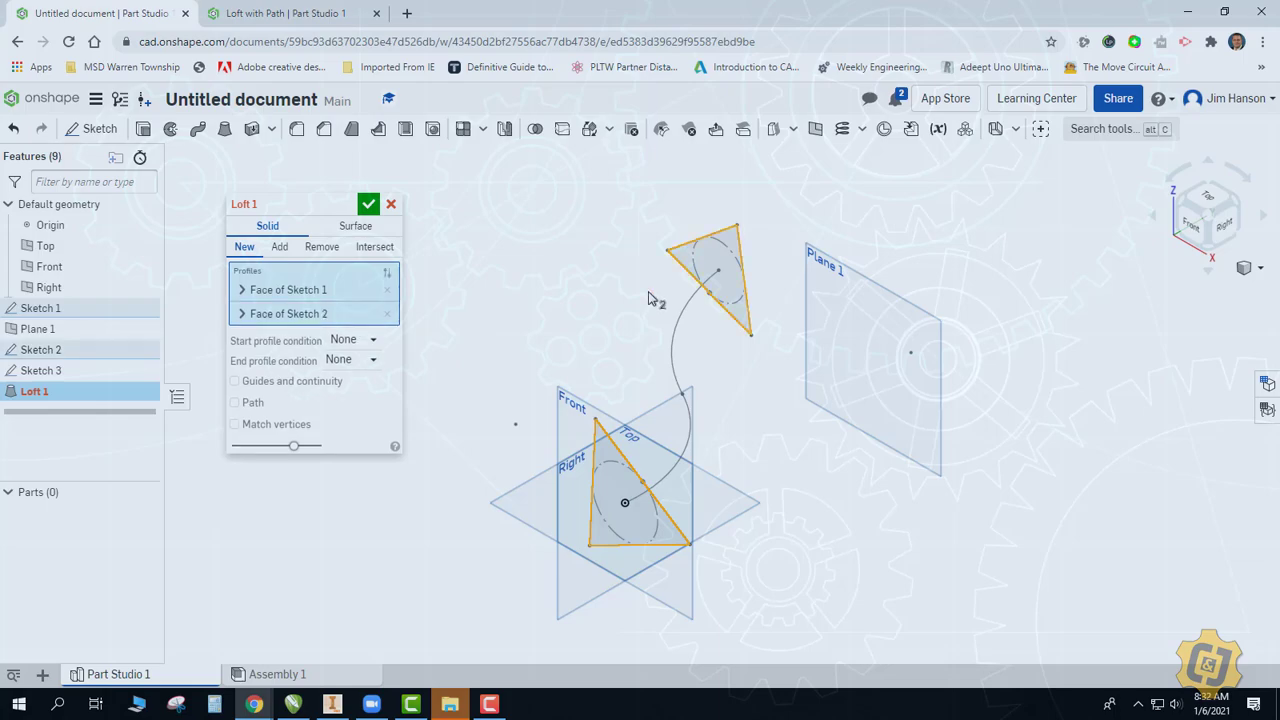
{"action": "left_click", "coordinate": [252, 403]}
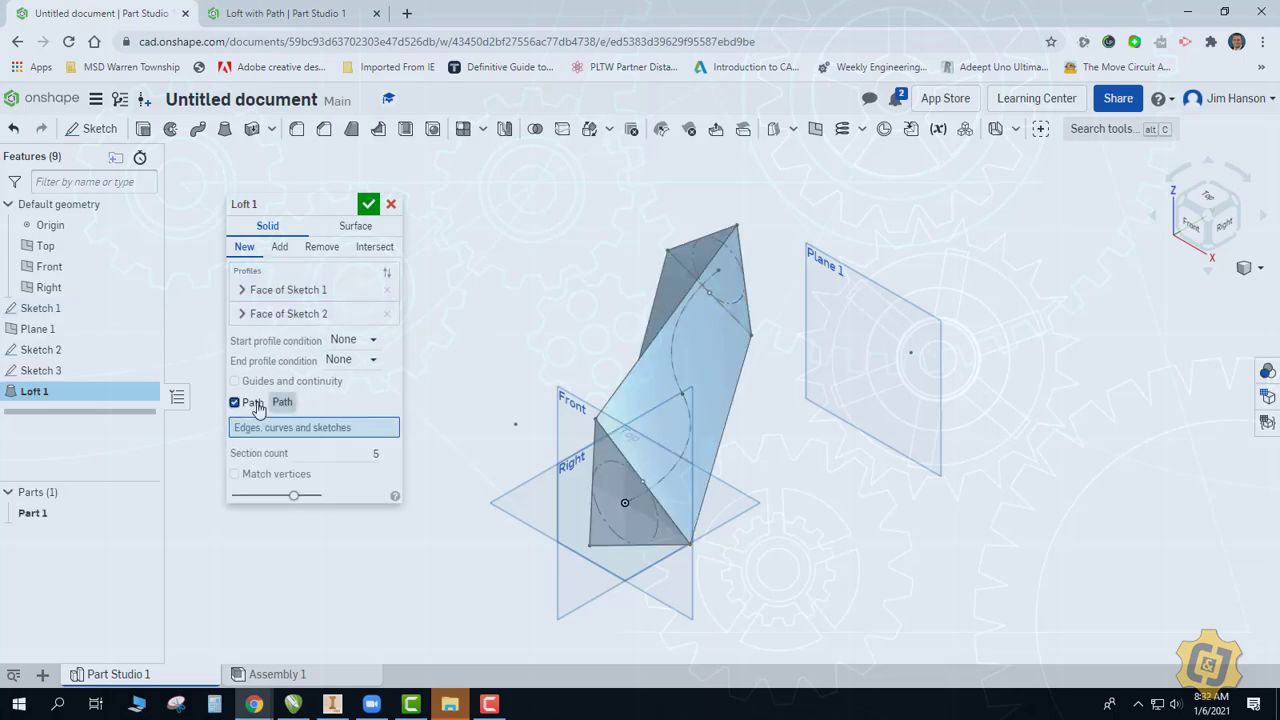
{"action": "left_click", "coordinate": [678, 466]}
{"action": "left_click", "coordinate": [679, 381]}
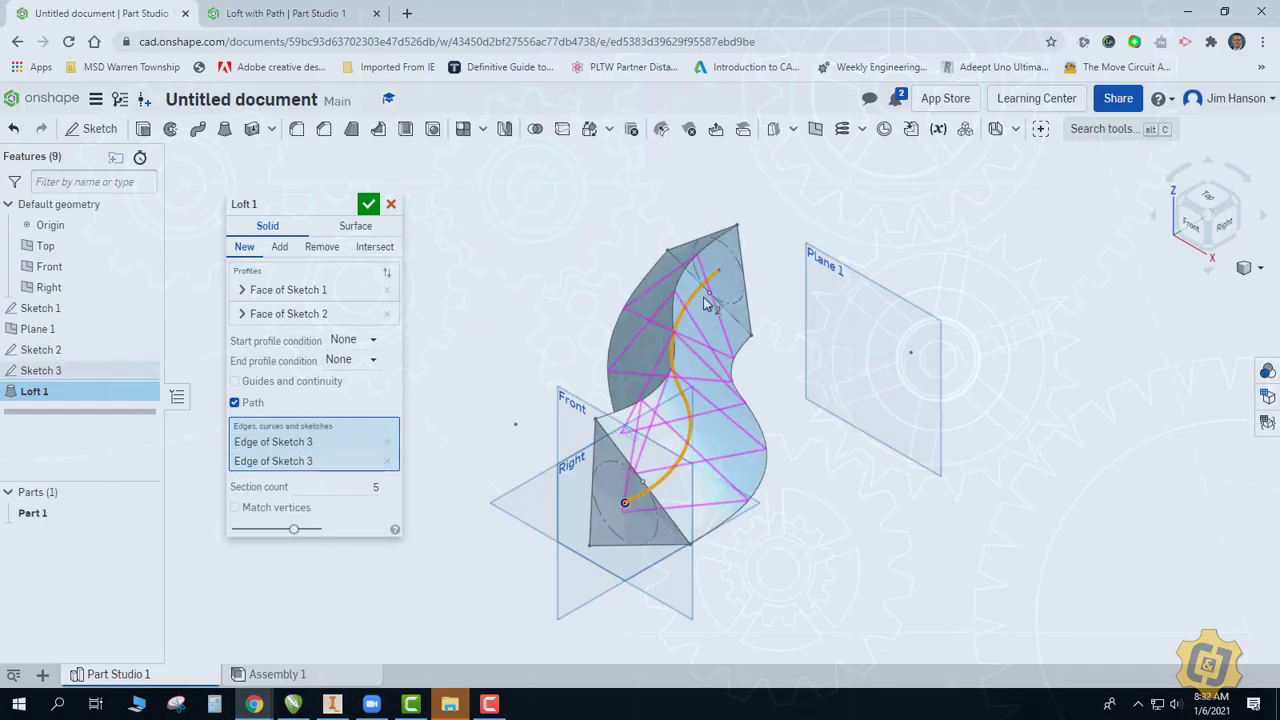
Step: Try a section count of 1 for the loft path, and finally set the section count to 12
{"action": "left_click", "coordinate": [366, 491]}
{"action": "key", "text": "Return"}
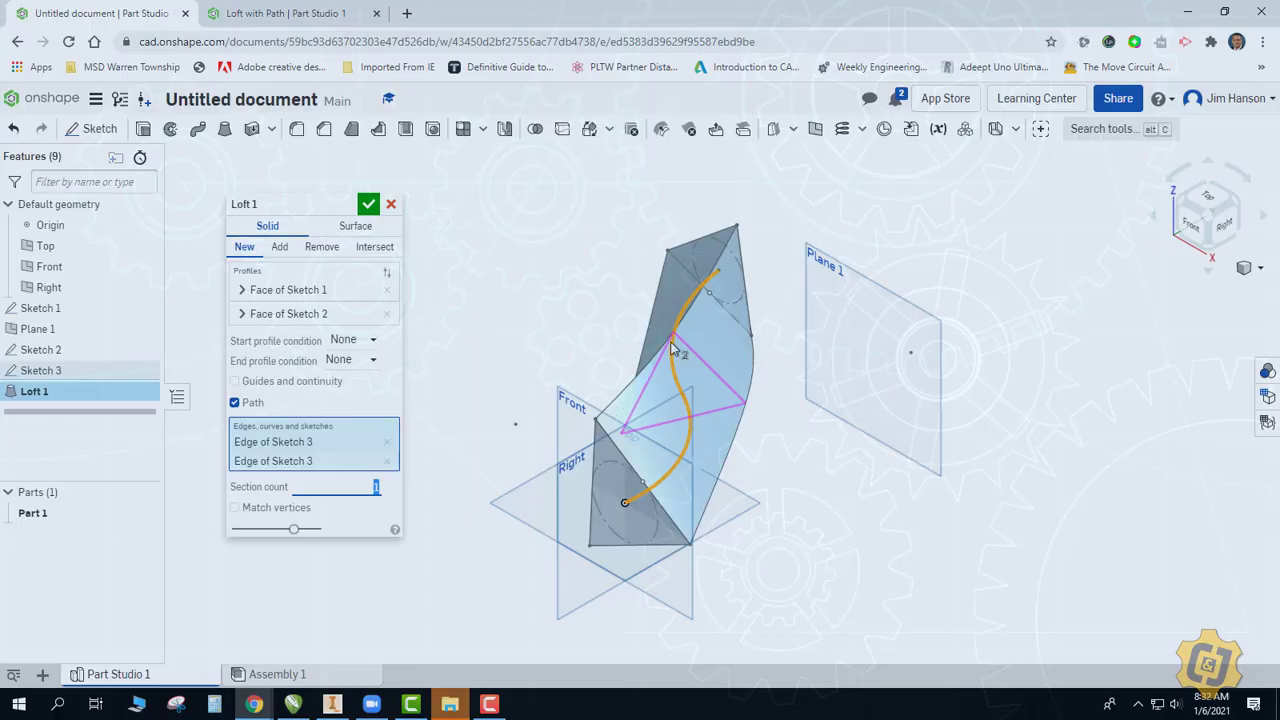
{"action": "right_click_drag", "start_coordinate": [700, 280], "coordinate": [629, 320]}
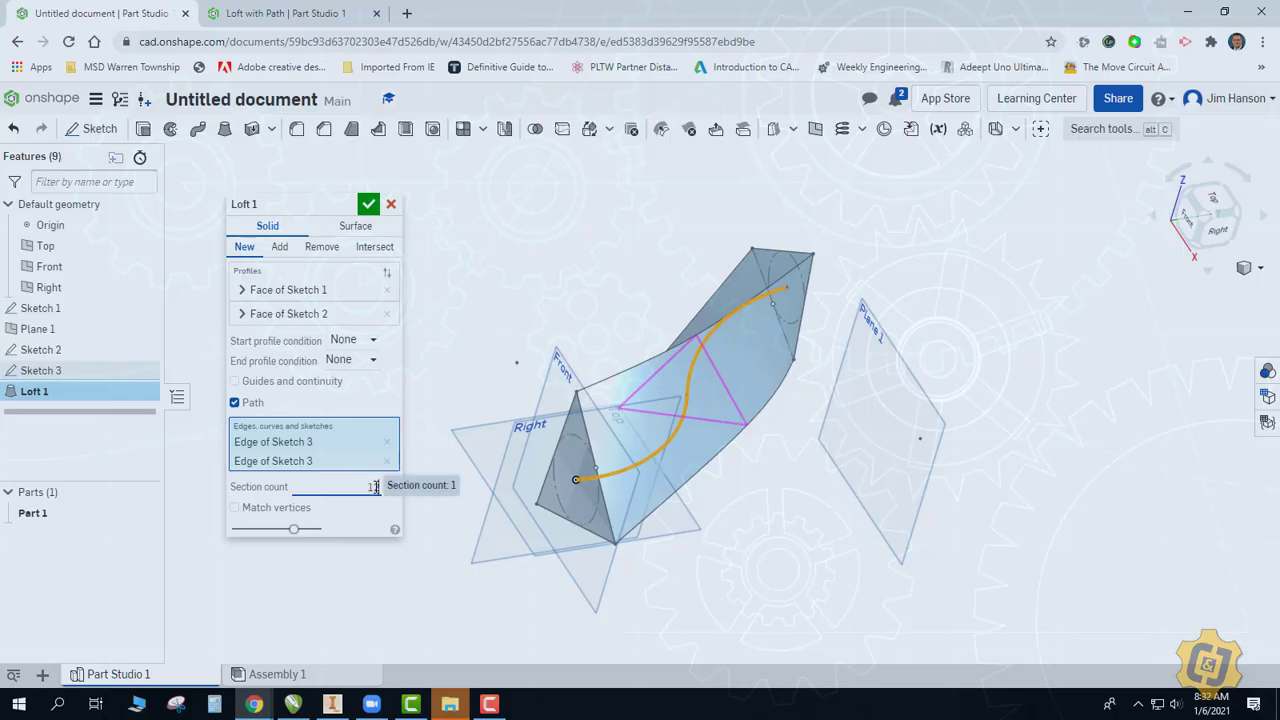
{"action": "type", "text": "12"}
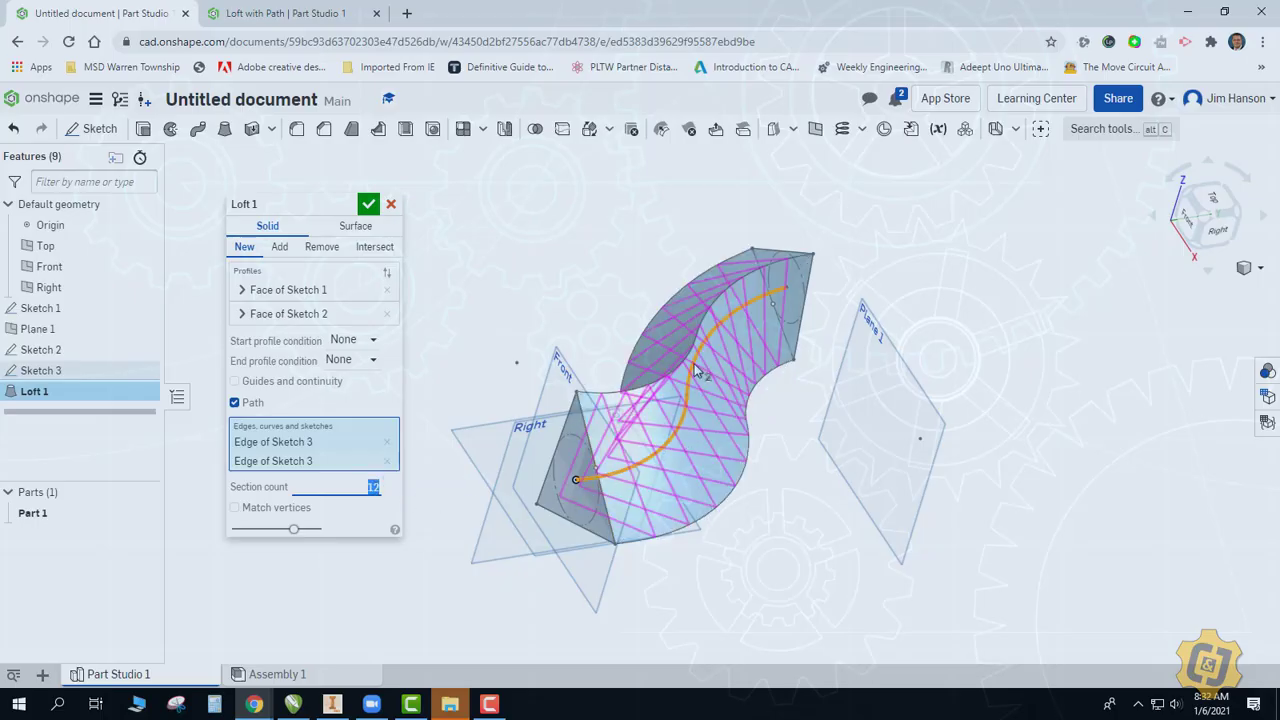
Step: Accept the solid loft that follows the path between the two triangles
{"action": "left_click", "coordinate": [368, 204]}
{"action": "key", "text": "shift+7"}
{"action": "right_click_drag", "start_coordinate": [548, 427], "coordinate": [606, 449]}
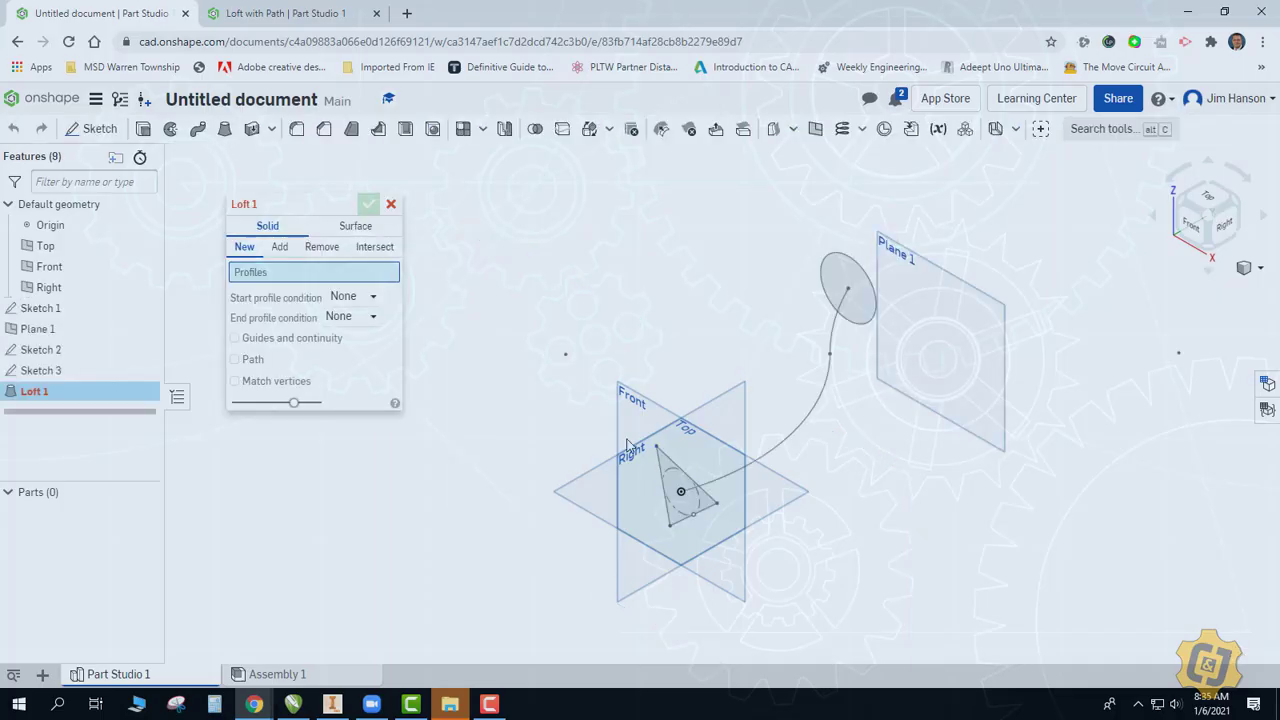
Step: Loft from the triangle face to the circle face along both arcs of Sketch 3, with a section count of 12, and accept
{"action": "left_click", "coordinate": [855, 331]}
{"action": "left_click", "coordinate": [236, 402]}
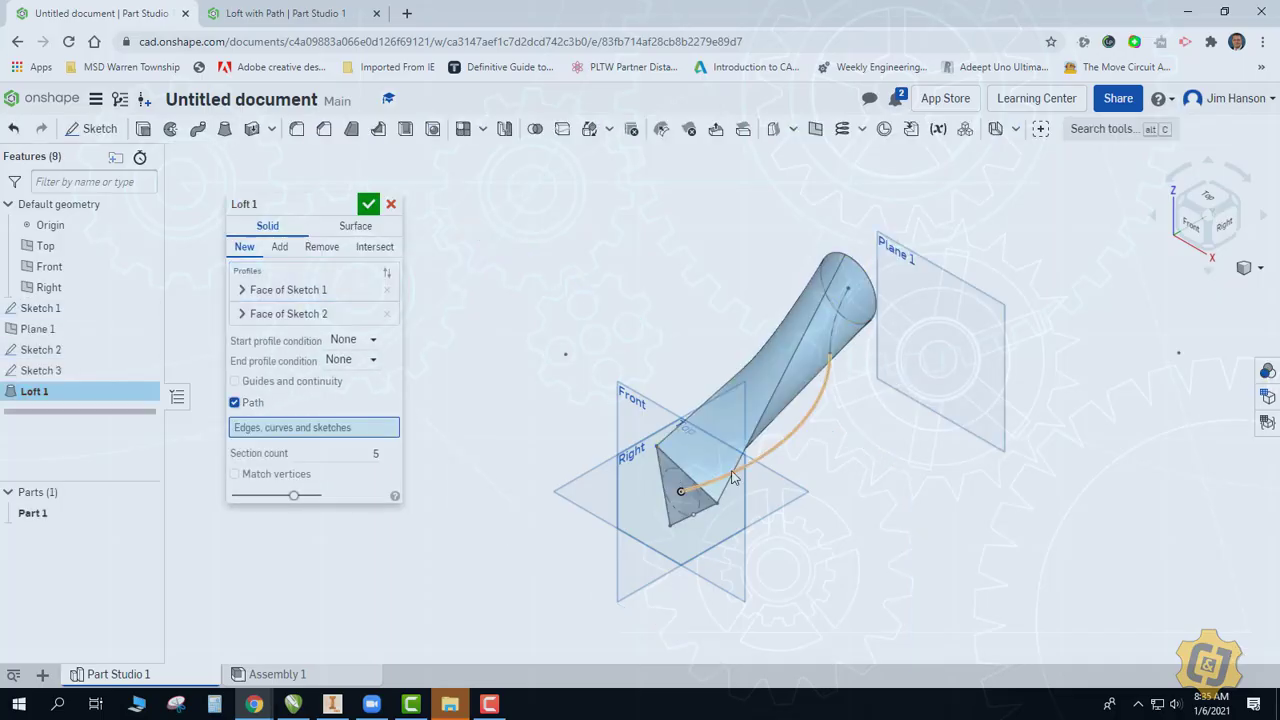
{"action": "left_click", "coordinate": [826, 360]}
{"action": "left_click", "coordinate": [838, 318]}
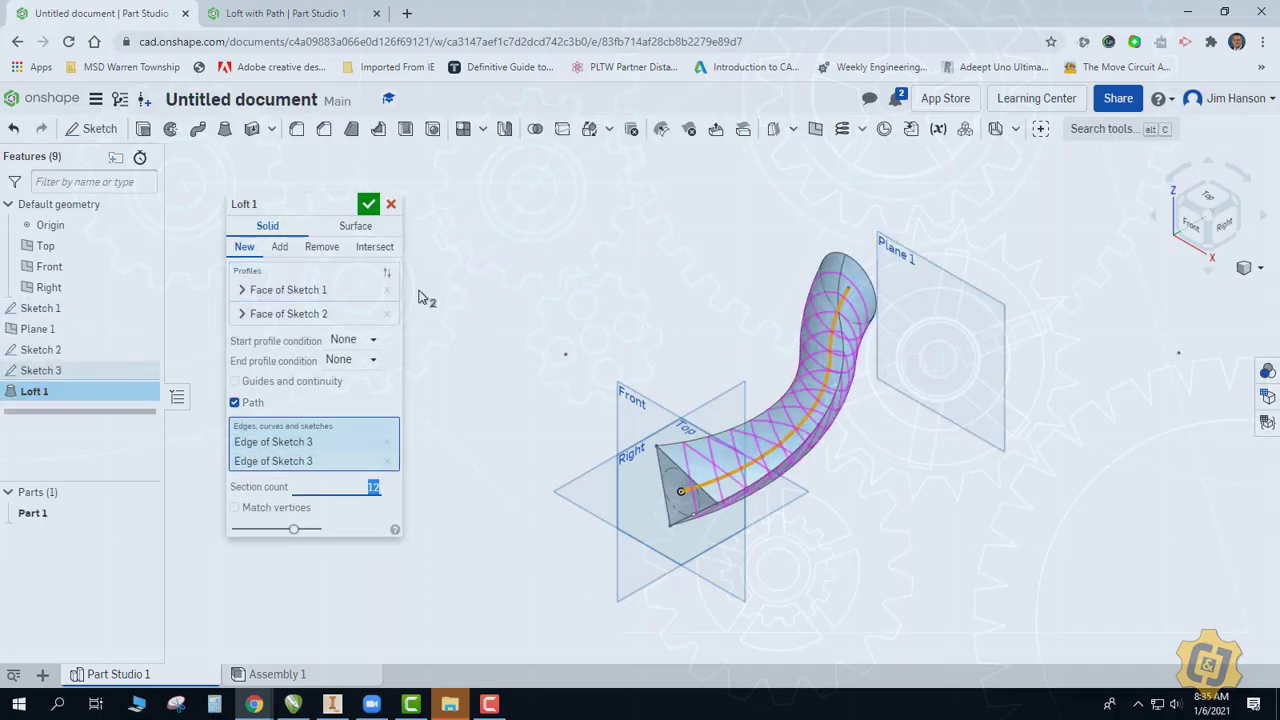
{"action": "key", "text": "Return"}
Step: Hide Plane 1 and the Top plane around the finished loft
{"action": "right_click_drag", "start_coordinate": [434, 457], "coordinate": [94, 268]}
{"action": "left_click", "coordinate": [50, 245]}
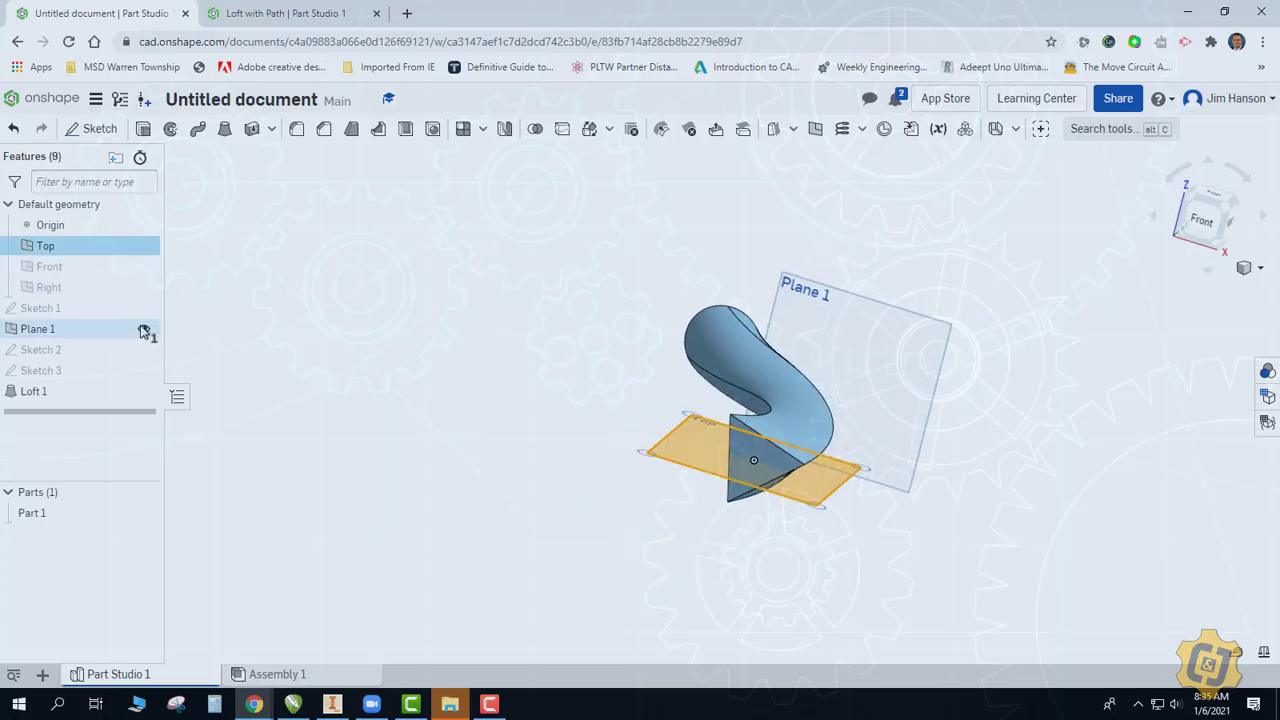
{"action": "left_click", "coordinate": [143, 329]}
{"action": "left_click", "coordinate": [143, 245]}
{"action": "right_click", "coordinate": [470, 337]}
{"action": "left_click", "coordinate": [482, 395]}
{"action": "right_click_drag", "start_coordinate": [481, 502], "coordinate": [1118, 454]}
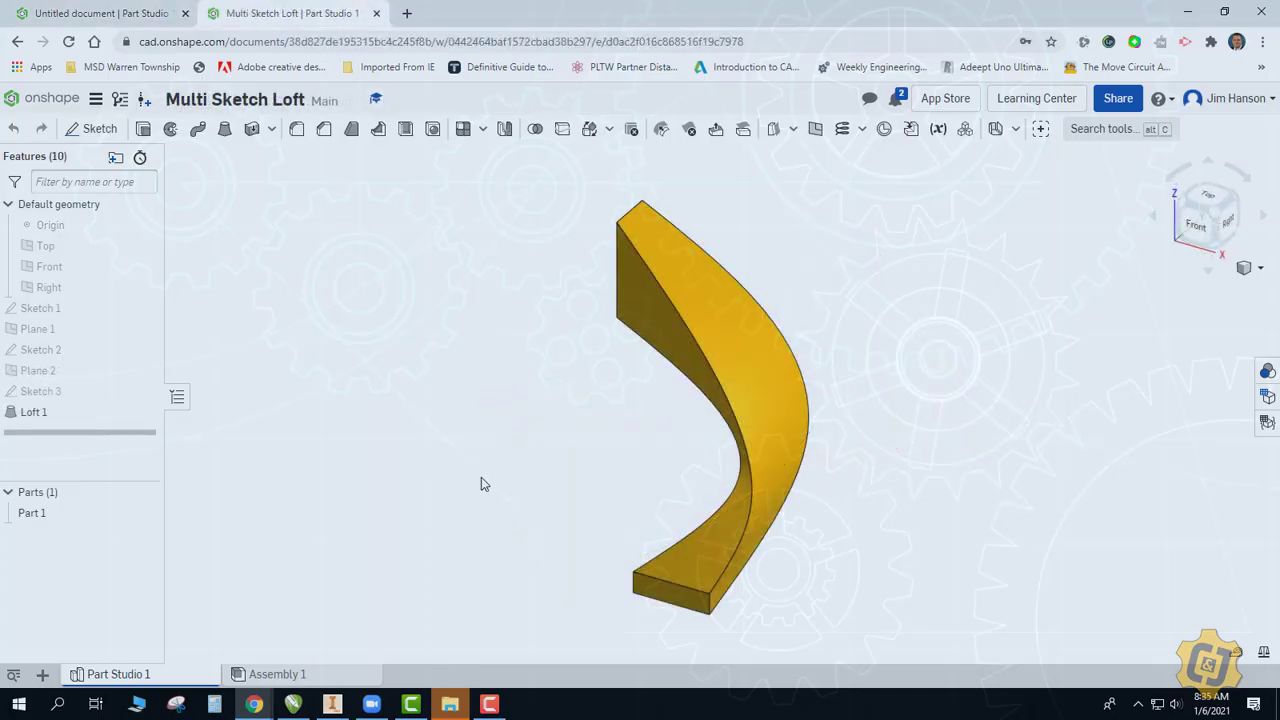
Step: Examine the profiles of the Multi Sketch Loft example by highlighting Sketch 1, Sketch 2 and Sketch 3 on the part
{"action": "mouse_move", "coordinate": [490, 484]}
{"action": "right_mouse_down"}
{"action": "mouse_move", "coordinate": [531, 457]}
{"action": "mouse_move", "coordinate": [598, 455]}
{"action": "mouse_move", "coordinate": [474, 483]}
{"action": "mouse_move", "coordinate": [502, 492]}
{"action": "mouse_move", "coordinate": [508, 480]}
{"action": "mouse_move", "coordinate": [493, 478]}
{"action": "right_mouse_up"}
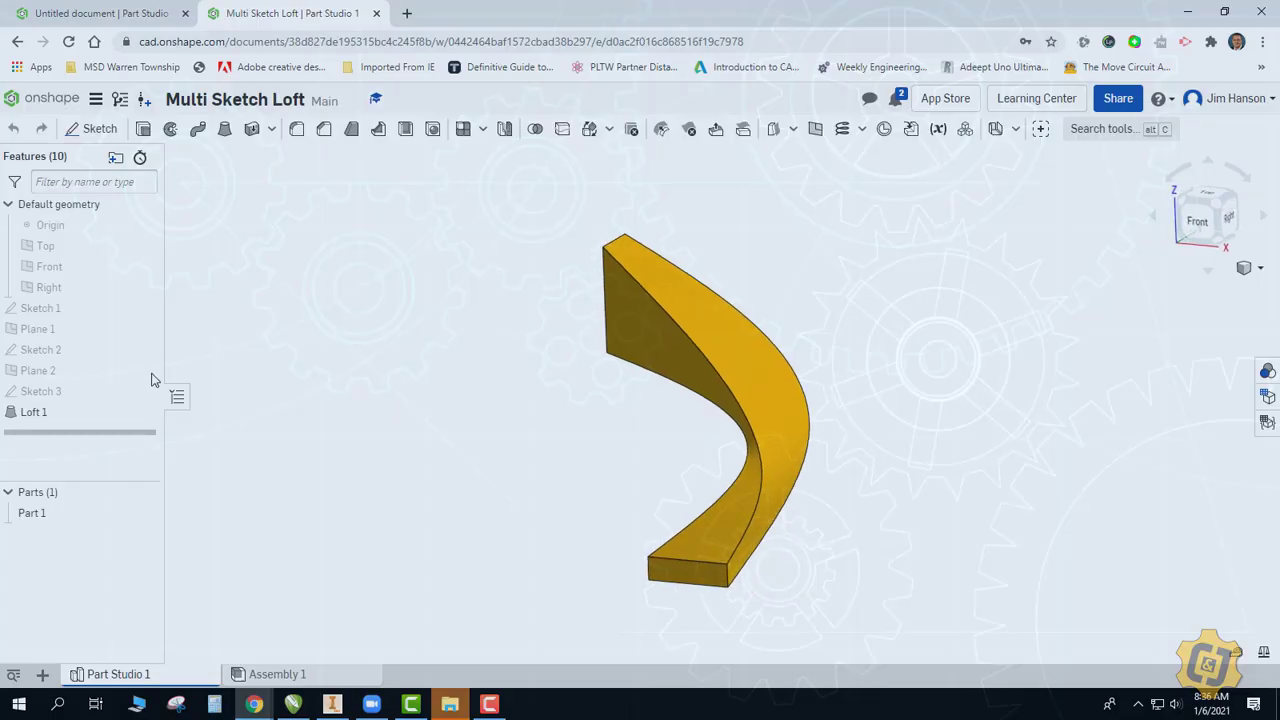
{"action": "left_click", "coordinate": [70, 314]}
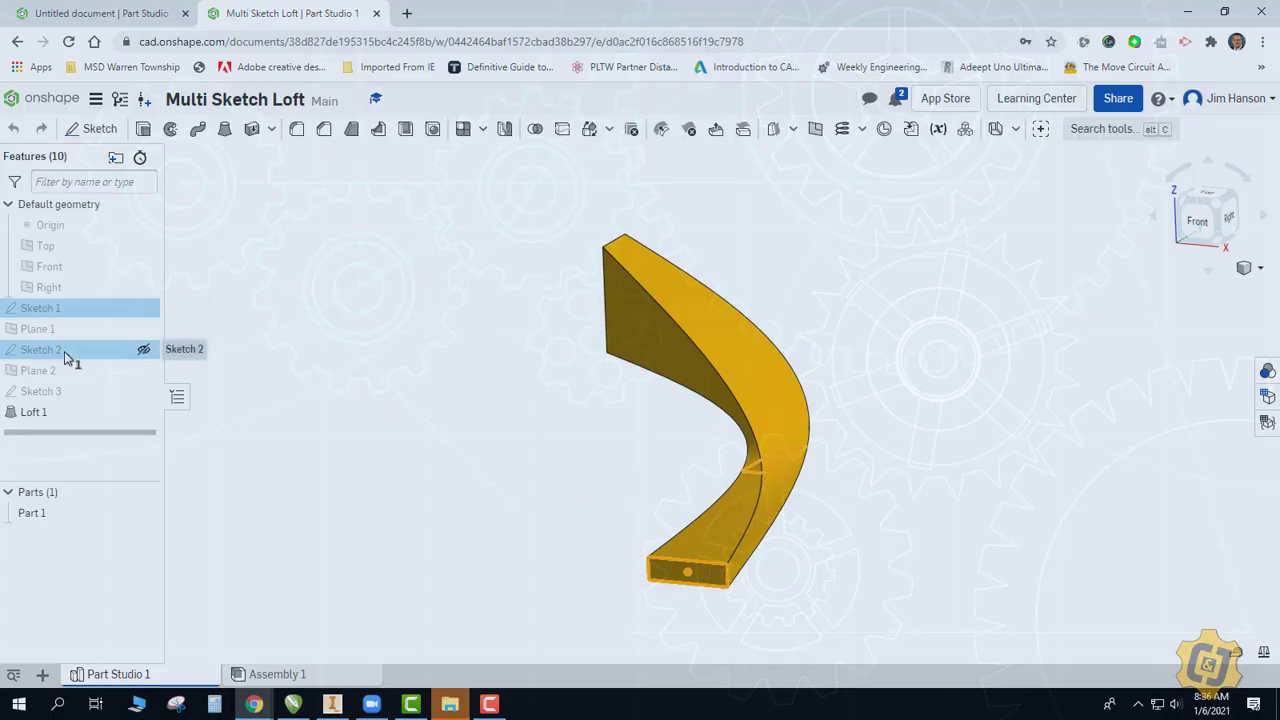
{"action": "left_click", "coordinate": [66, 352]}
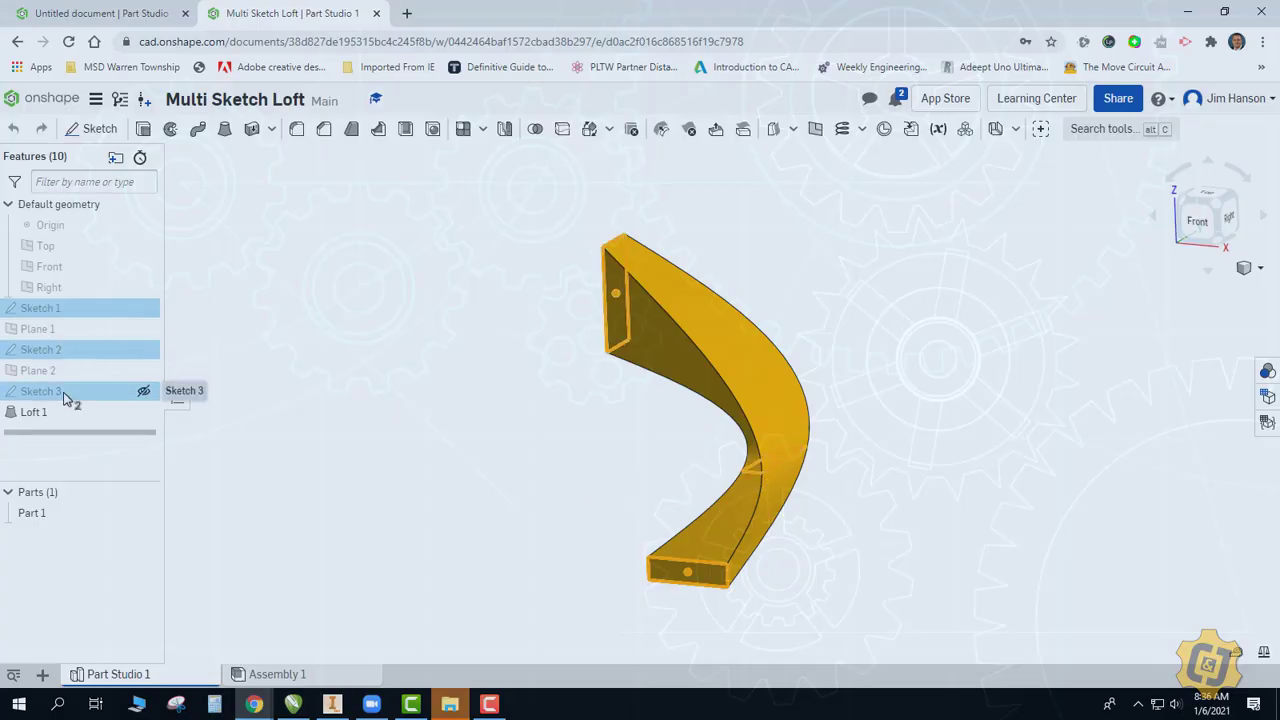
{"action": "left_click", "coordinate": [66, 393]}
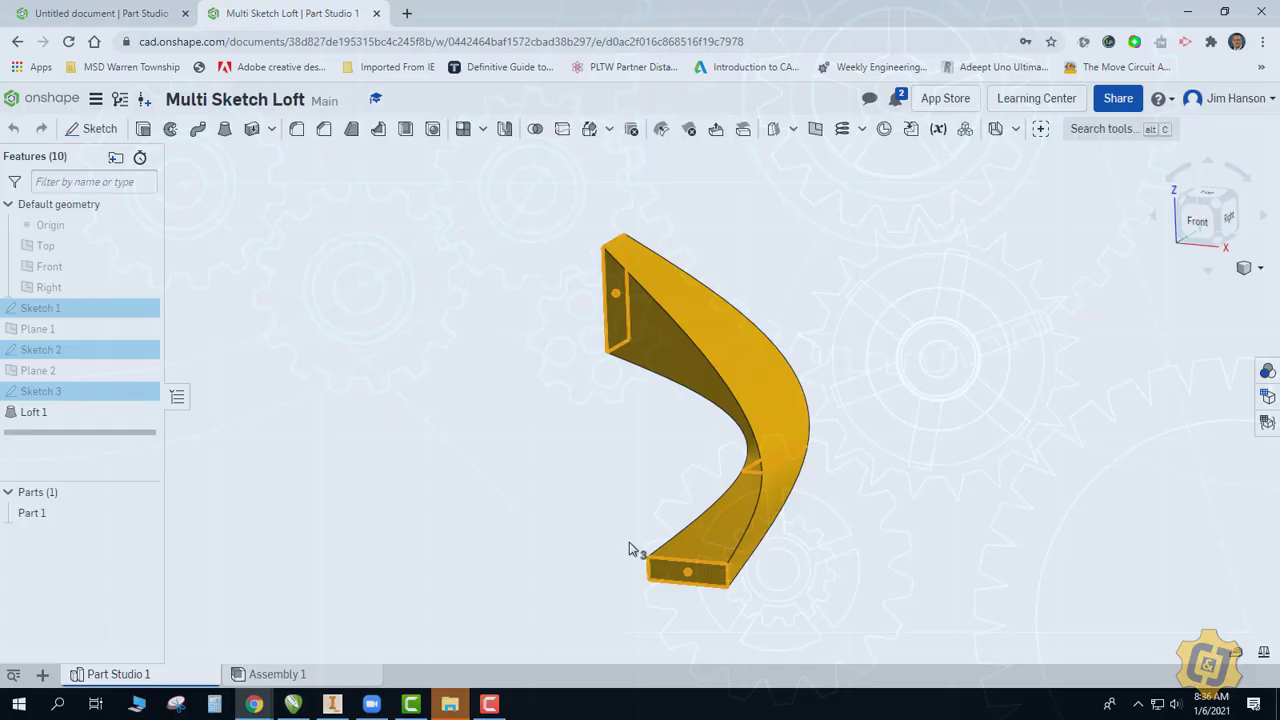
{"action": "mouse_move", "coordinate": [622, 540]}
{"action": "right_mouse_down"}
{"action": "mouse_move", "coordinate": [678, 526]}
{"action": "mouse_move", "coordinate": [640, 534]}
{"action": "right_mouse_up"}
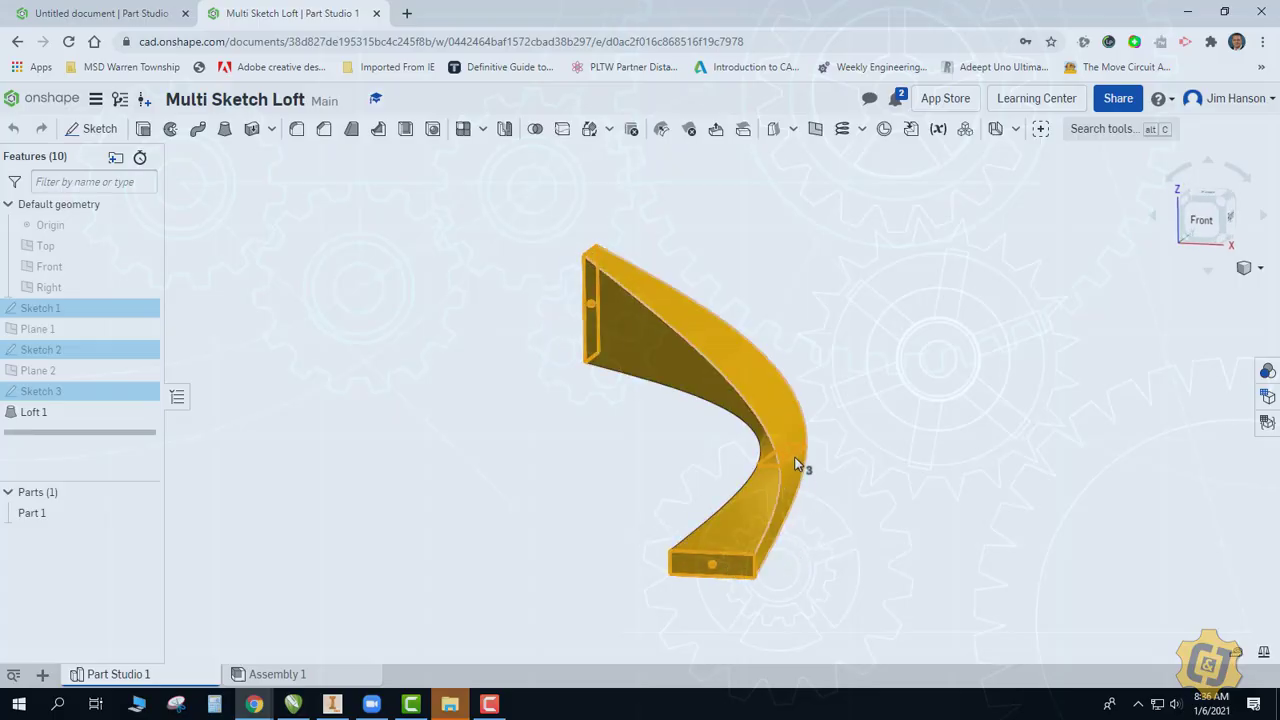
{"action": "right_click_drag", "start_coordinate": [882, 524], "coordinate": [908, 531]}
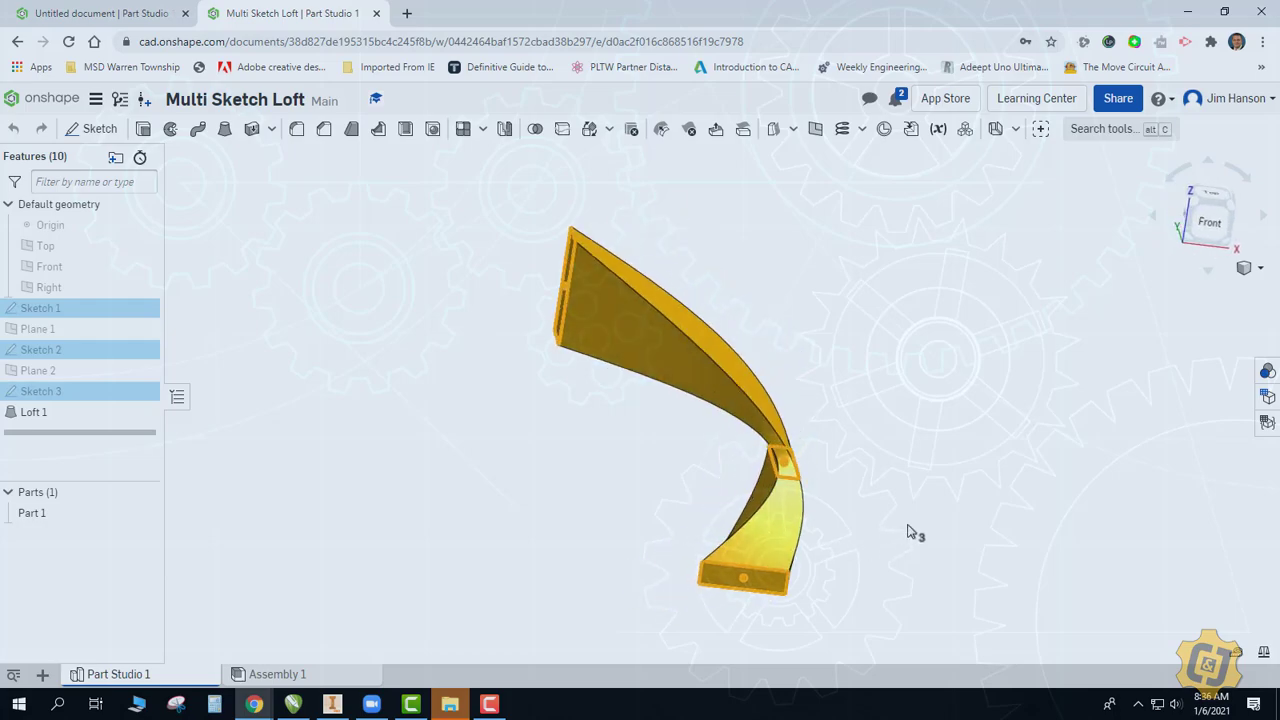
{"action": "right_click_drag", "start_coordinate": [908, 531], "coordinate": [864, 540]}
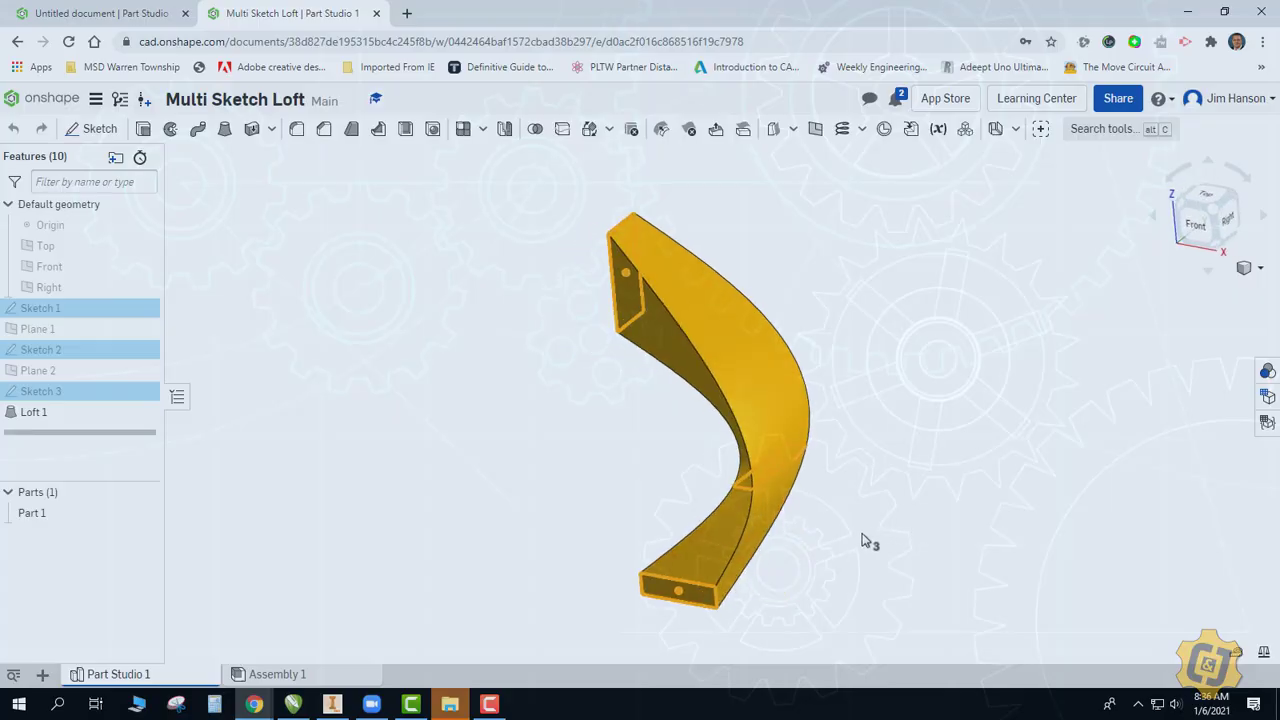
Step: In the untitled document, sketch a rectangle centred on the origin on the Front plane, and create a plane offset above the Top plane
{"action": "left_click", "coordinate": [20, 13]}
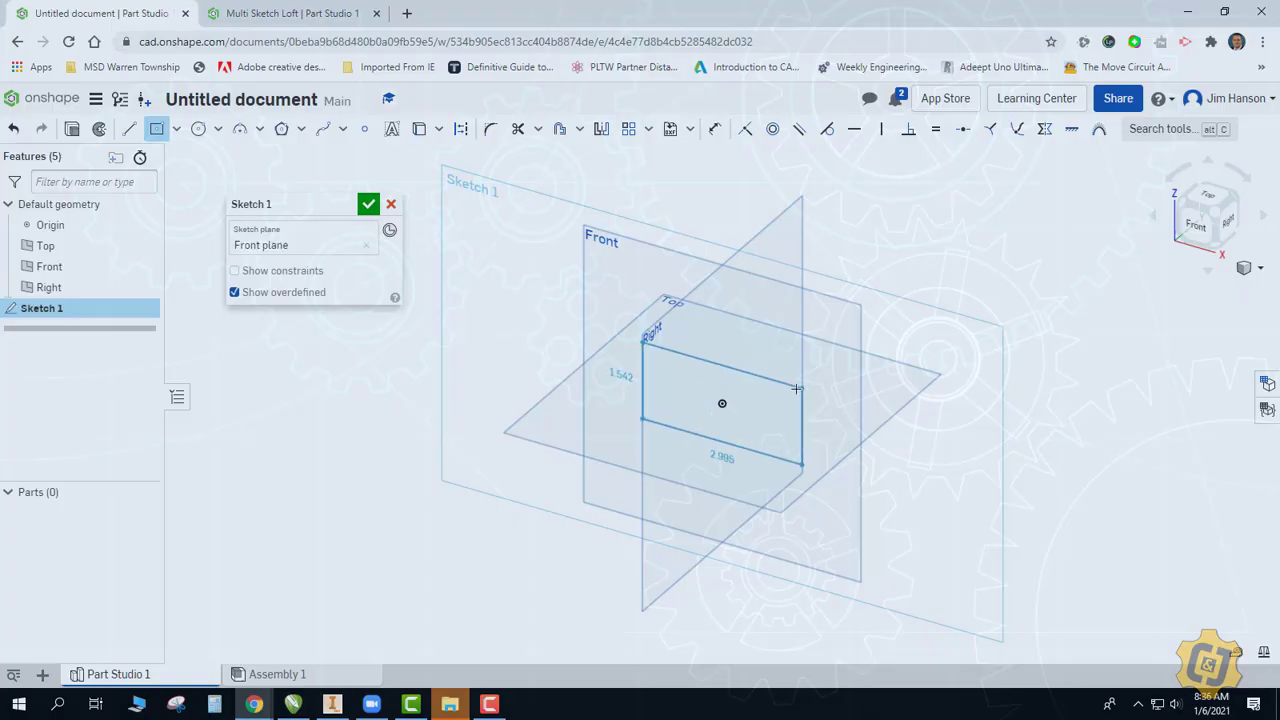
{"action": "key", "text": "Return"}
{"action": "left_click", "coordinate": [815, 129]}
{"action": "left_click", "coordinate": [757, 456]}
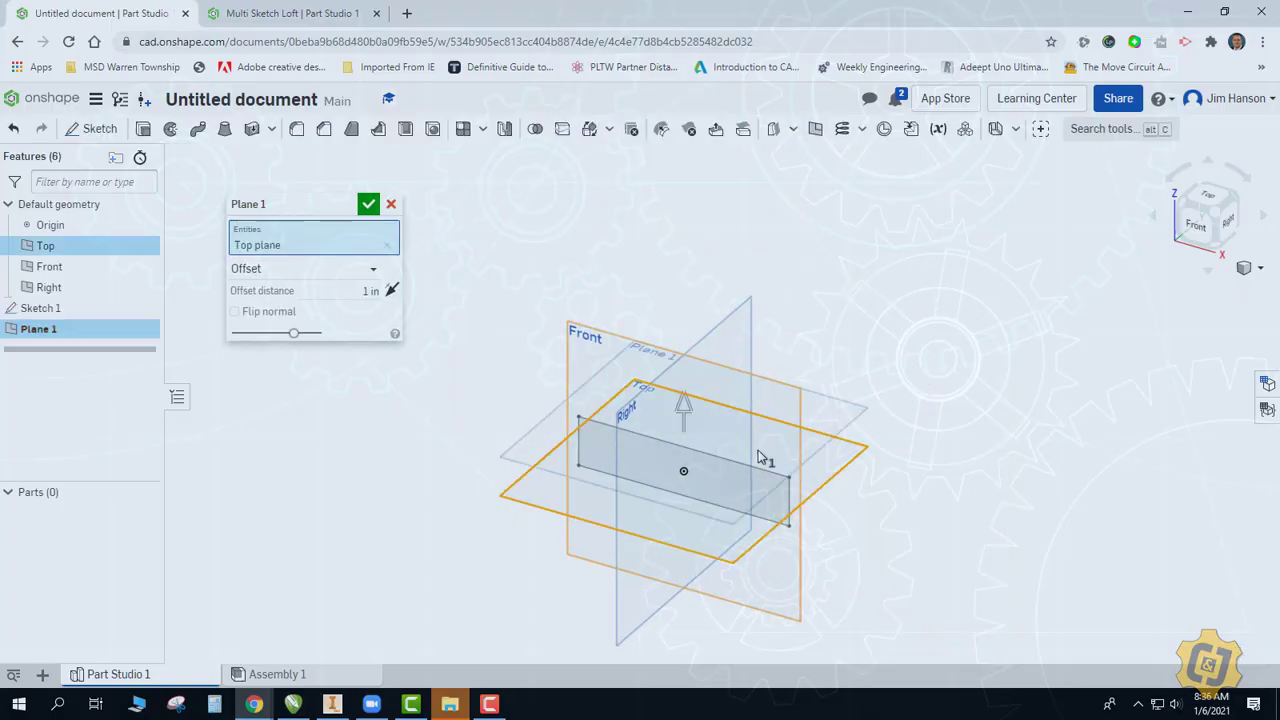
{"action": "left_click", "coordinate": [368, 204]}
Step: Sketch a long, narrow centre rectangle on Plane 1, behind the Front plane, with its long side along Y
{"action": "left_click", "coordinate": [99, 128]}
{"action": "left_click", "coordinate": [857, 300]}
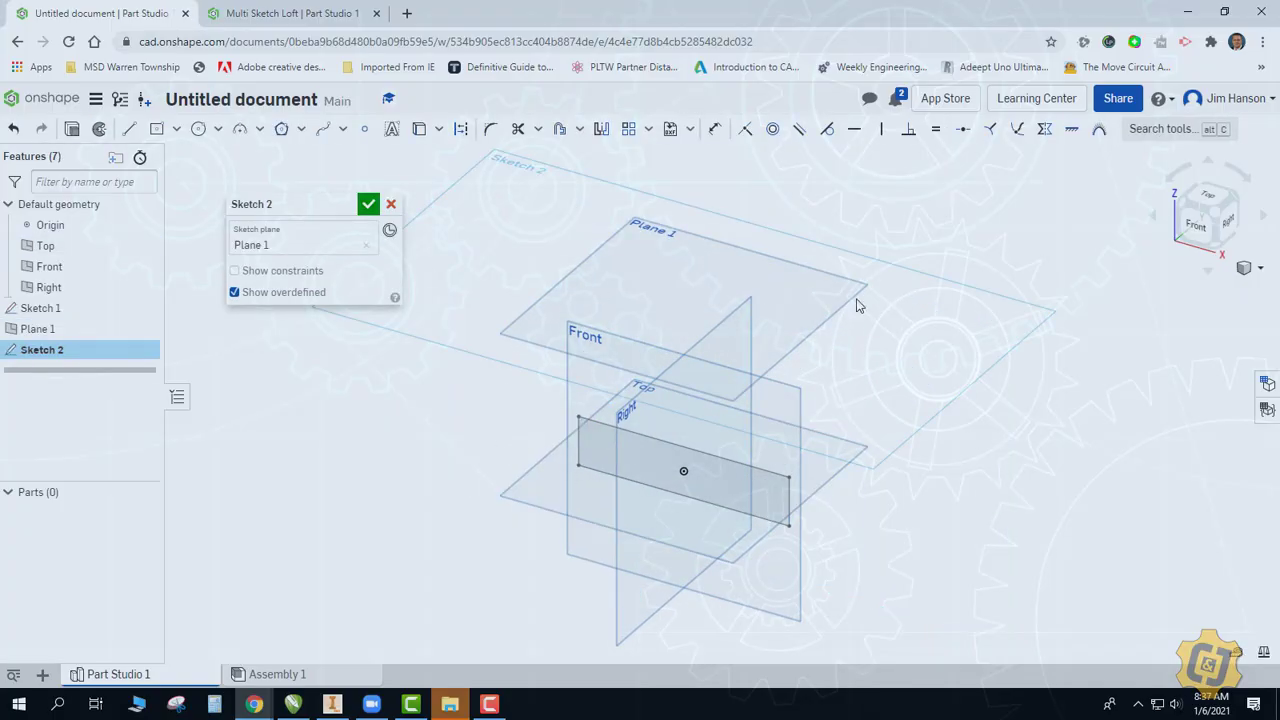
{"action": "key", "text": "n"}
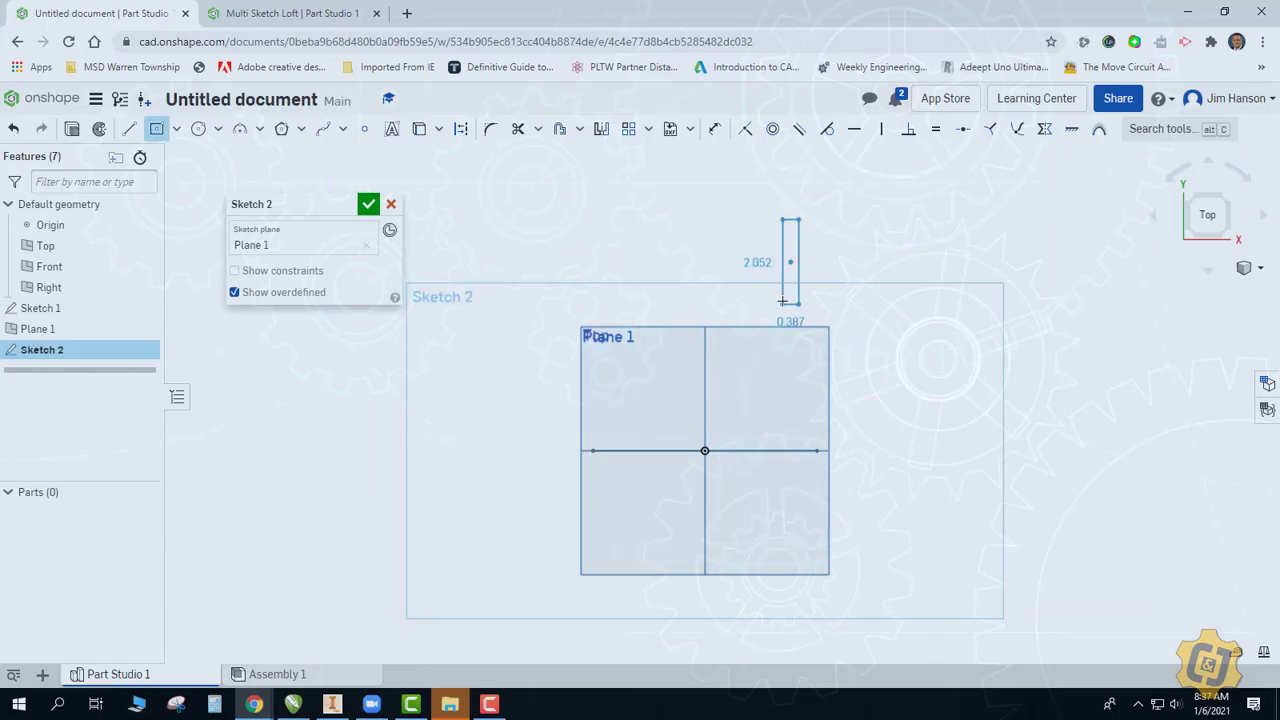
{"action": "key", "text": "shift+7"}
{"action": "key", "text": "Return"}
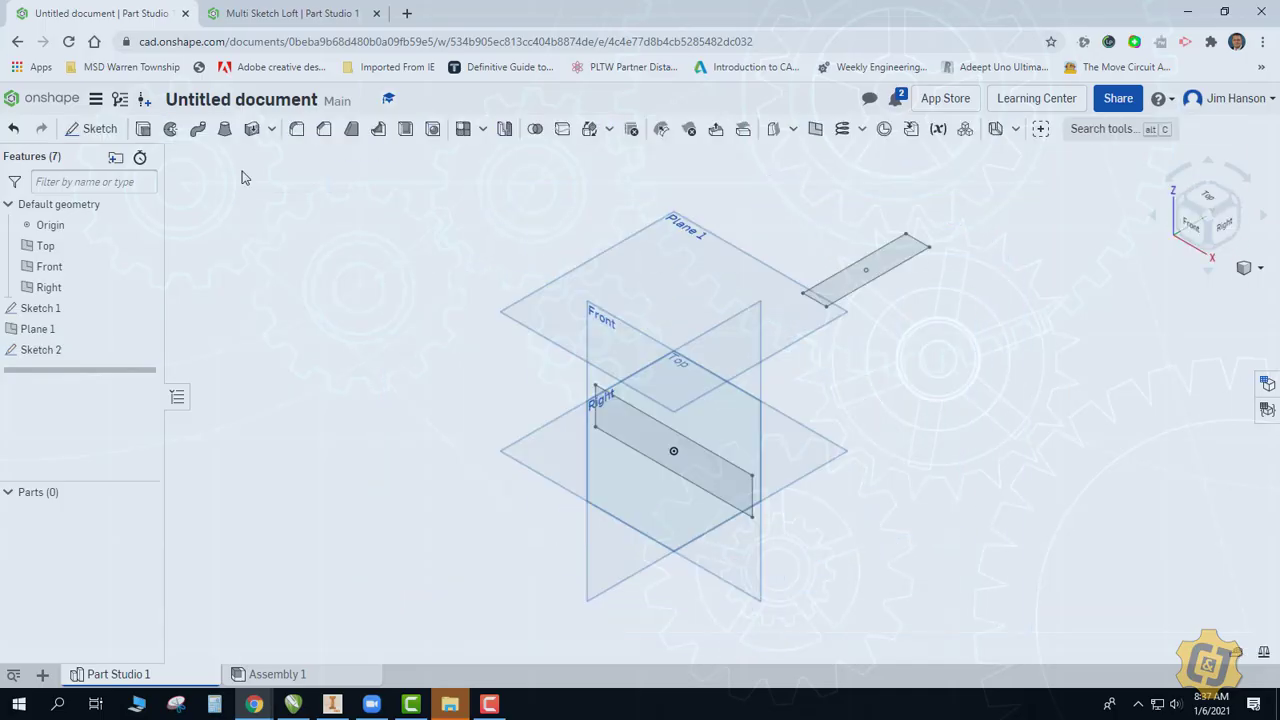
Step: Try a solid loft between the rectangle on the Front plane and the rectangle on Plane 1
{"action": "left_click", "coordinate": [224, 128]}
{"action": "left_click", "coordinate": [604, 418]}
{"action": "left_click", "coordinate": [865, 270]}
{"action": "right_click_drag", "start_coordinate": [1030, 430], "coordinate": [943, 394]}
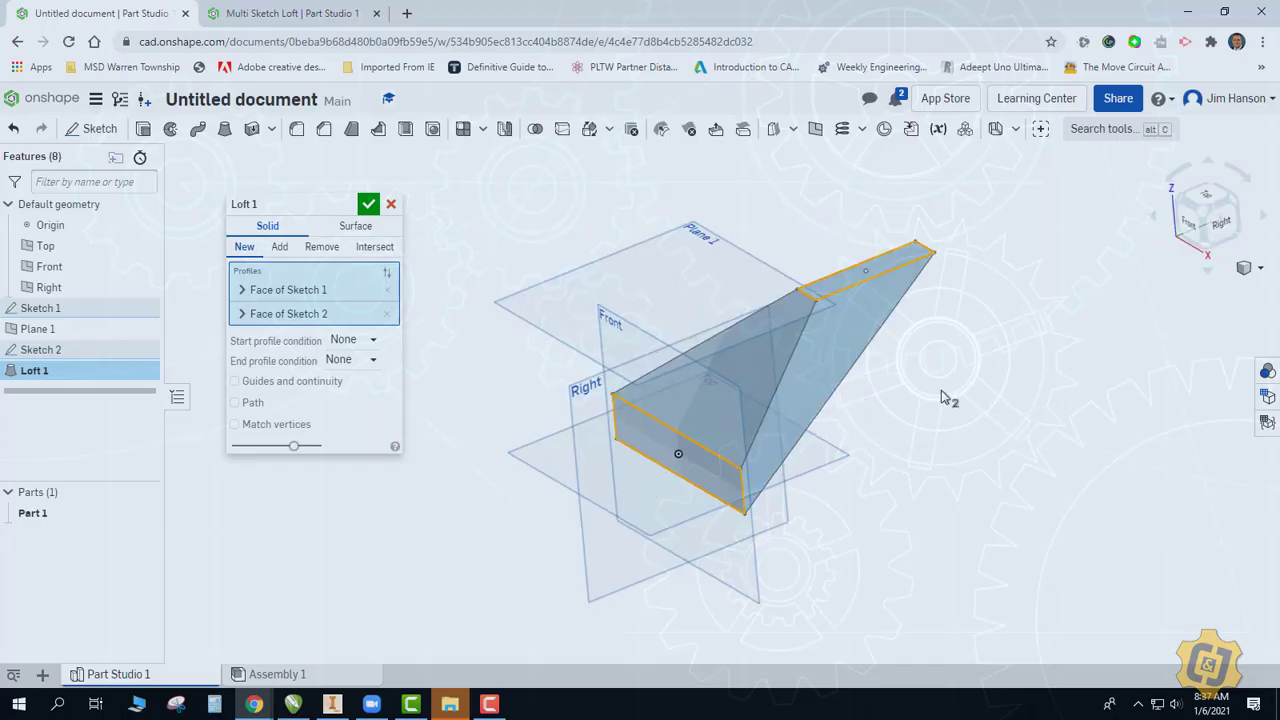
{"action": "left_click", "coordinate": [391, 204]}
Step: Create a plane offset from the Right plane in the negative X direction, and sketch a tall centre rectangle on it, high above Plane 1
{"action": "left_click", "coordinate": [583, 390]}
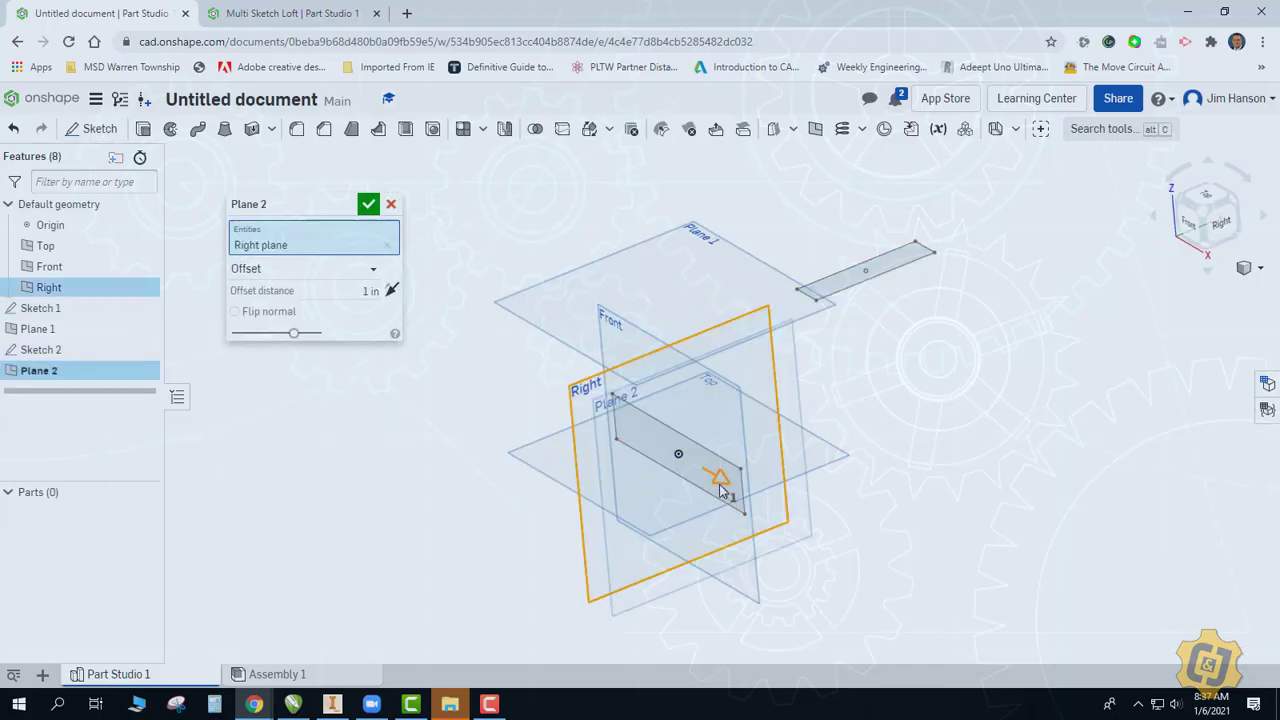
{"action": "key", "text": "Return"}
{"action": "right_click", "coordinate": [310, 225]}
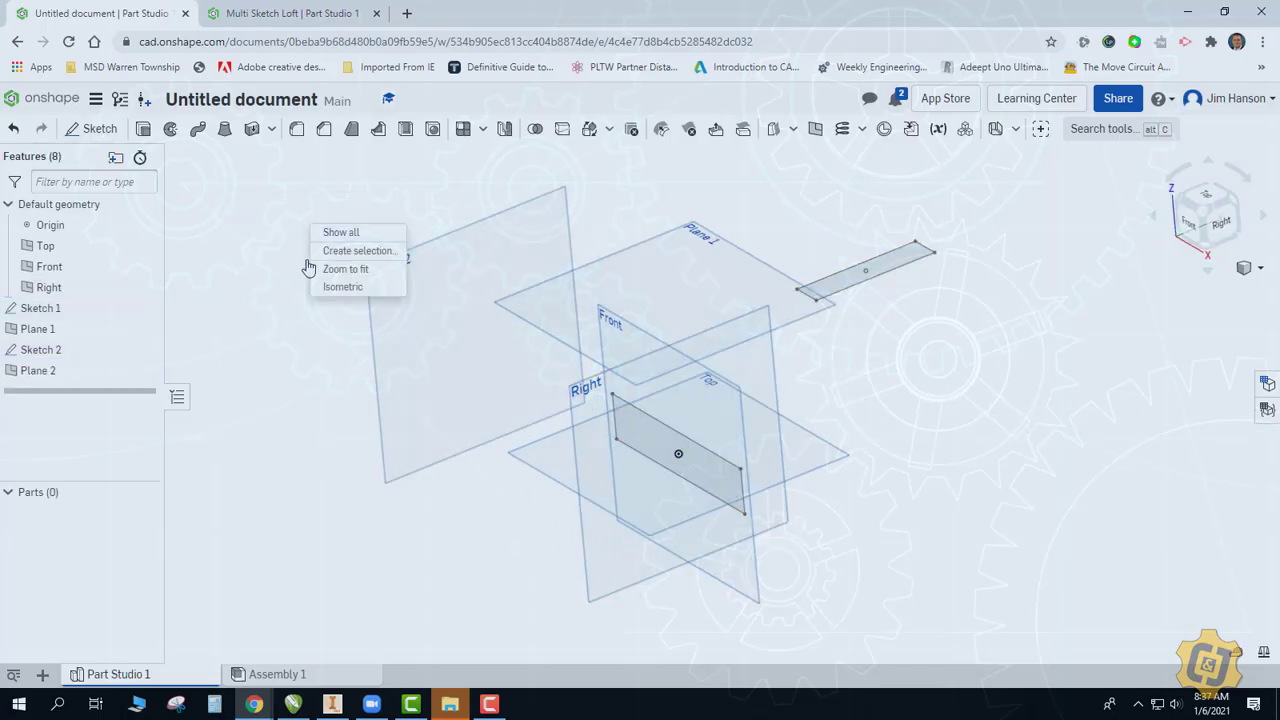
{"action": "left_click", "coordinate": [335, 229]}
{"action": "key", "text": "n"}
{"action": "key", "text": "r"}
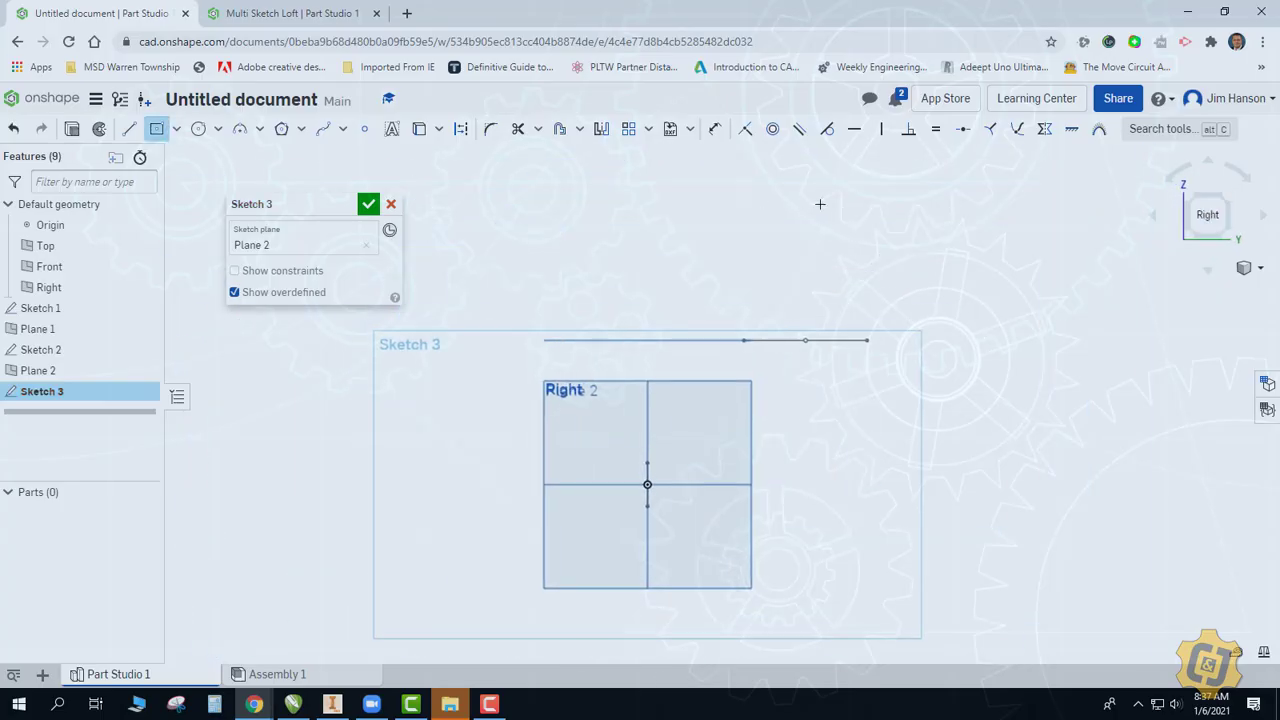
{"action": "right_click", "coordinate": [484, 256]}
{"action": "left_click", "coordinate": [494, 314]}
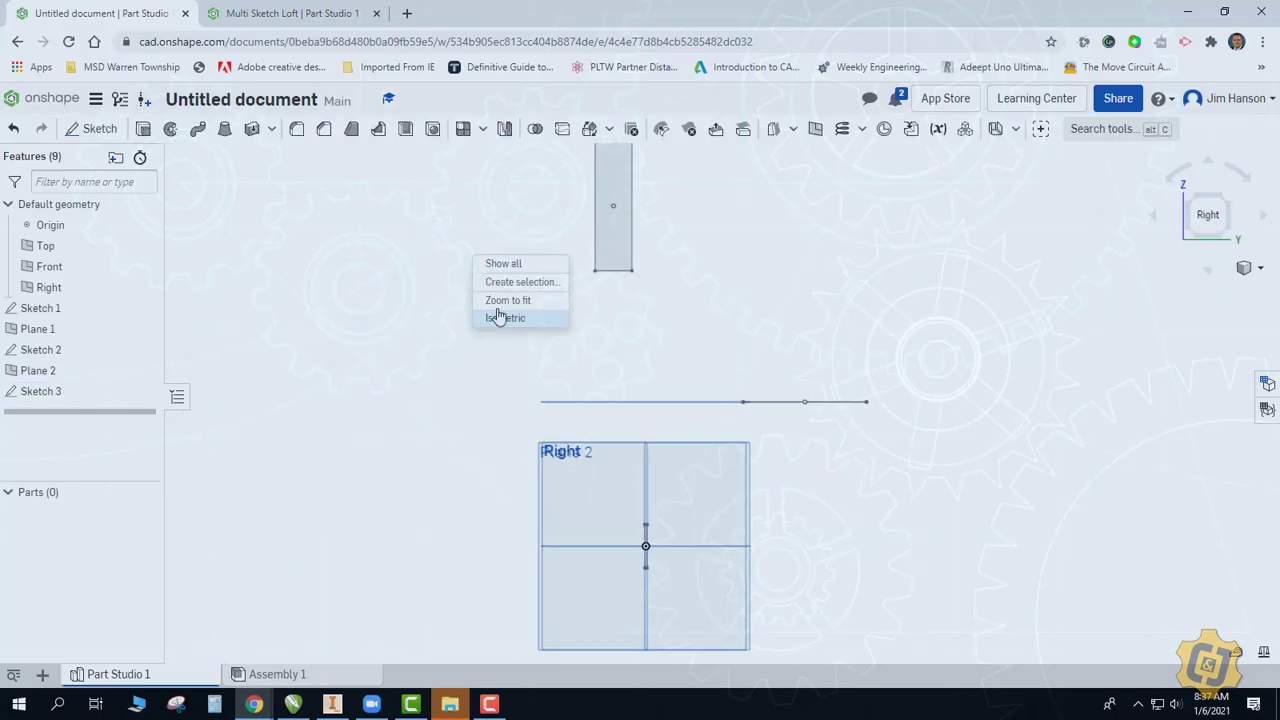
{"action": "left_click", "coordinate": [255, 130]}
{"action": "left_click", "coordinate": [850, 425]}
{"action": "left_click", "coordinate": [583, 285]}
{"action": "mouse_move", "coordinate": [647, 308]}
{"action": "right_mouse_down"}
{"action": "mouse_move", "coordinate": [966, 349]}
{"action": "mouse_move", "coordinate": [886, 334]}
{"action": "mouse_move", "coordinate": [917, 346]}
{"action": "right_mouse_up"}
{"action": "left_click", "coordinate": [703, 538]}
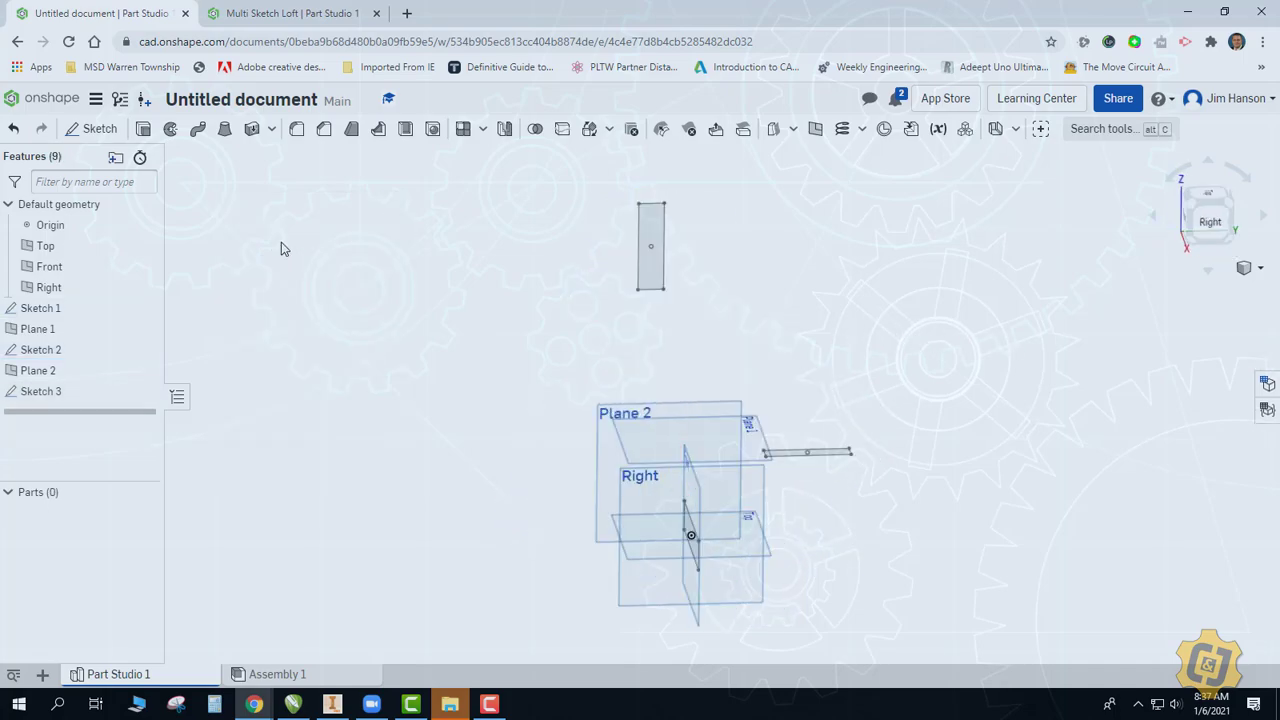
Step: Try a solid loft through the faces of Sketch 1, Sketch 2 and Sketch 3
{"action": "left_click", "coordinate": [224, 128]}
{"action": "left_click", "coordinate": [690, 530]}
{"action": "left_click", "coordinate": [828, 463]}
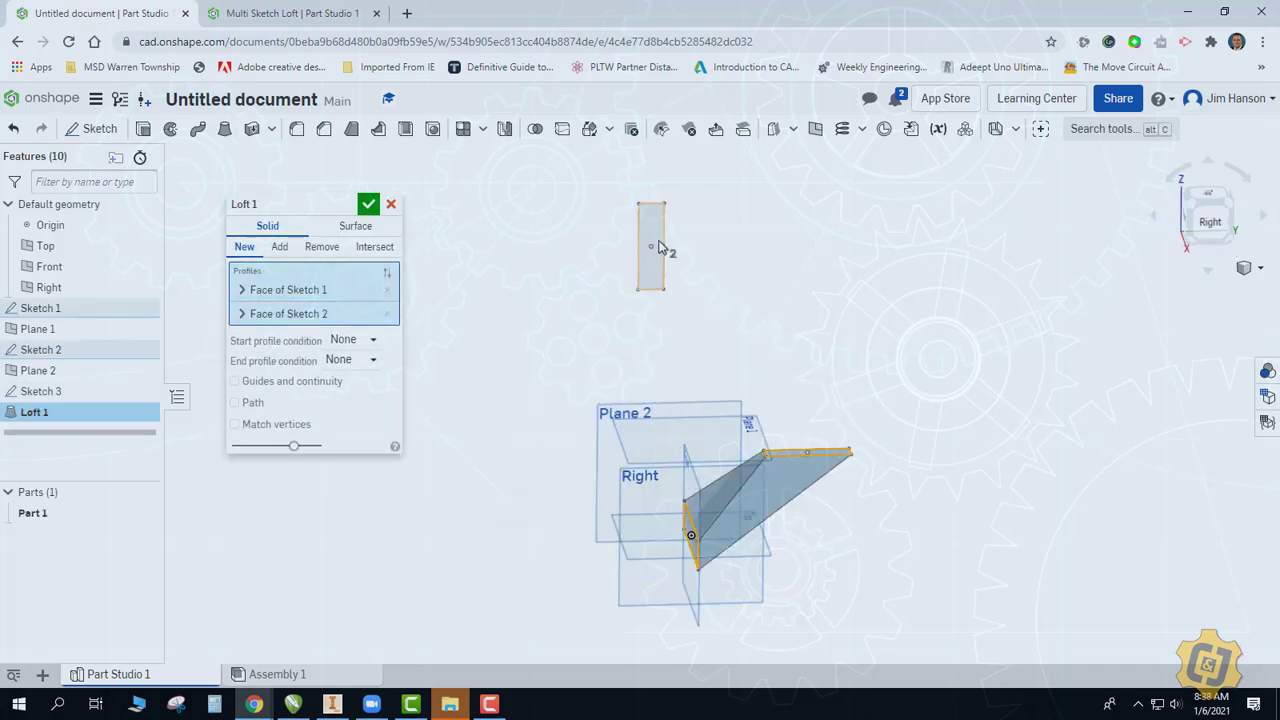
{"action": "left_click", "coordinate": [655, 248]}
{"action": "mouse_move", "coordinate": [720, 306]}
{"action": "right_mouse_down"}
{"action": "mouse_move", "coordinate": [826, 371]}
{"action": "mouse_move", "coordinate": [705, 385]}
{"action": "mouse_move", "coordinate": [720, 386]}
{"action": "right_mouse_up"}
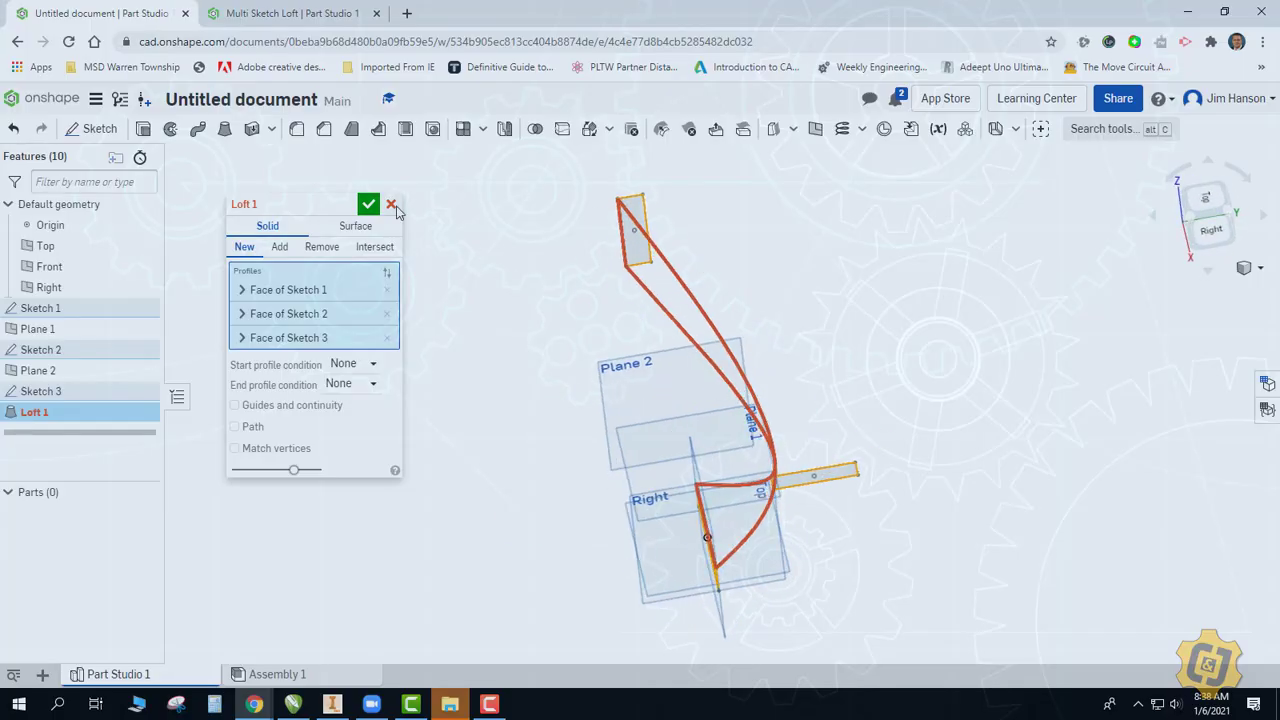
{"action": "left_click", "coordinate": [391, 204]}
Step: Move the Sketch 2 rectangle on Plane 1 farther away from the Front plane and accept the sketch
{"action": "double_click", "coordinate": [820, 482]}
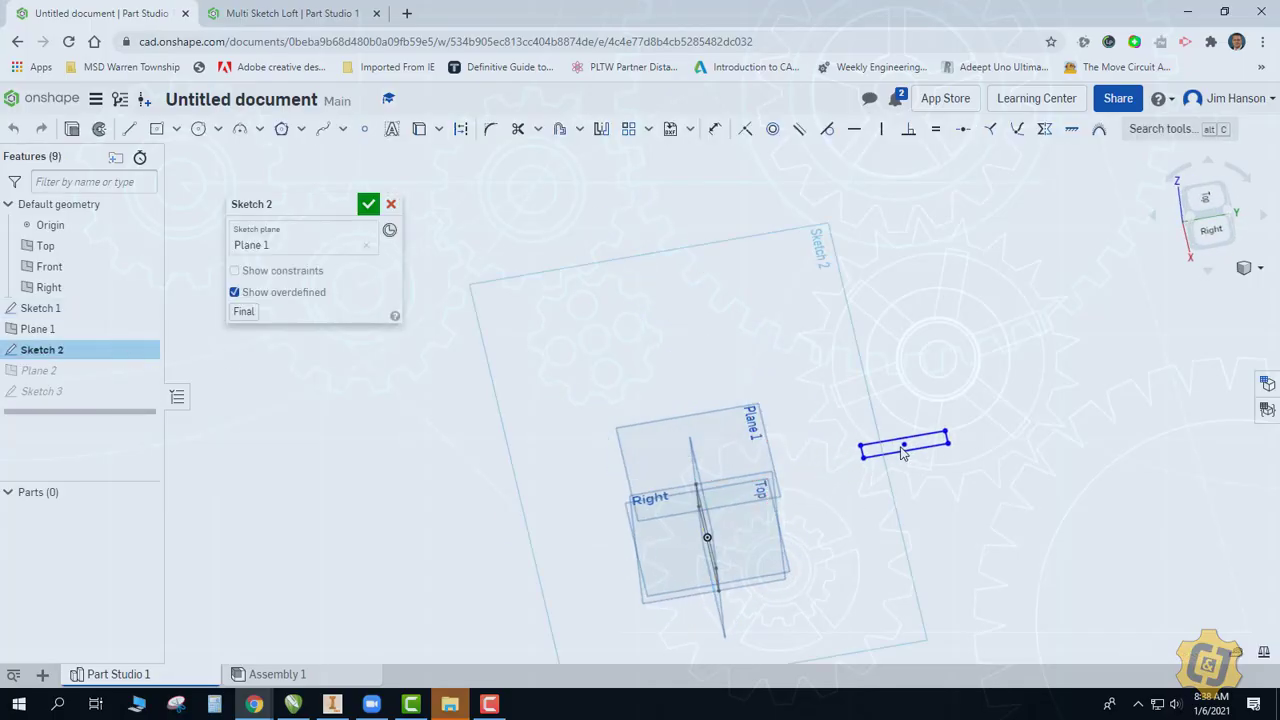
{"action": "left_click", "coordinate": [368, 204]}
Step: Try the three-profile loft again with the repositioned Sketch 2 rectangle as the middle profile
{"action": "left_click", "coordinate": [299, 130]}
{"action": "left_click", "coordinate": [706, 530]}
{"action": "left_click", "coordinate": [890, 447]}
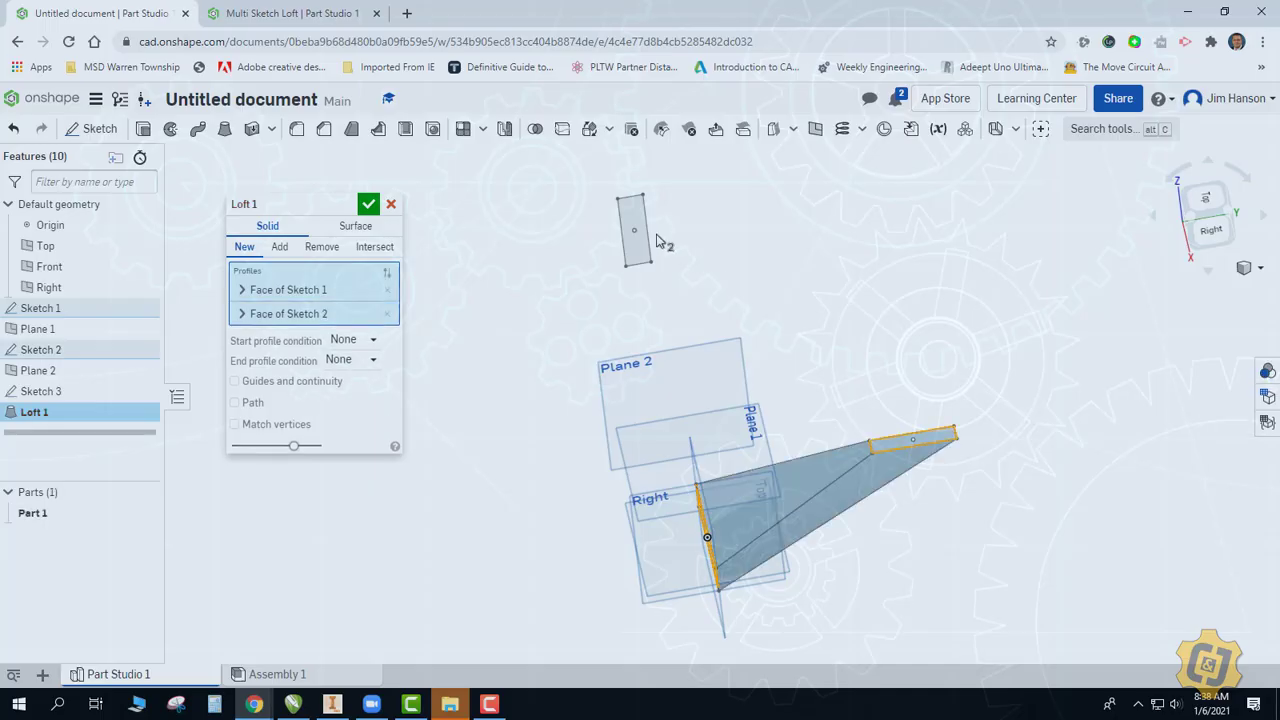
{"action": "left_click", "coordinate": [645, 238]}
{"action": "mouse_move", "coordinate": [645, 238]}
{"action": "right_mouse_down"}
{"action": "mouse_move", "coordinate": [760, 330]}
{"action": "mouse_move", "coordinate": [737, 357]}
{"action": "mouse_move", "coordinate": [620, 370]}
{"action": "right_mouse_up"}
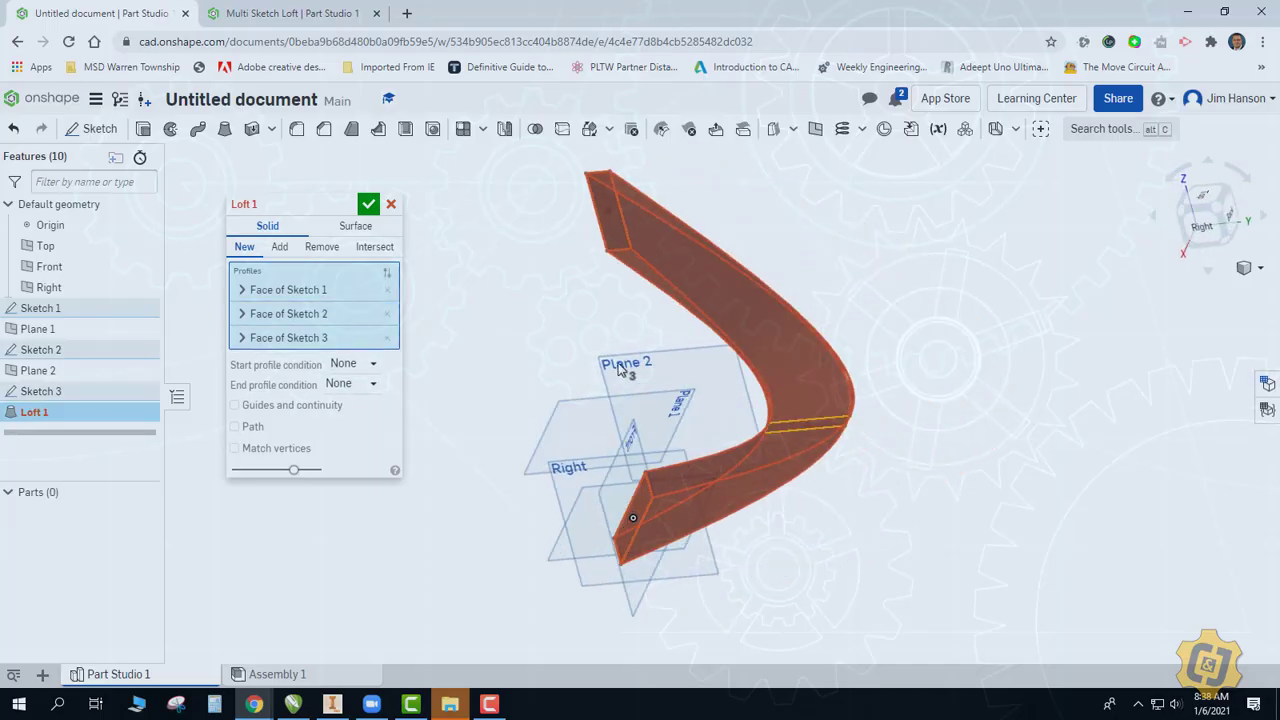
{"action": "key", "text": "Escape"}
Step: Edit Sketch 3 to move its tall rectangle farther along the positive Y direction and widen it, and accept the sketch
{"action": "double_click", "coordinate": [96, 396]}
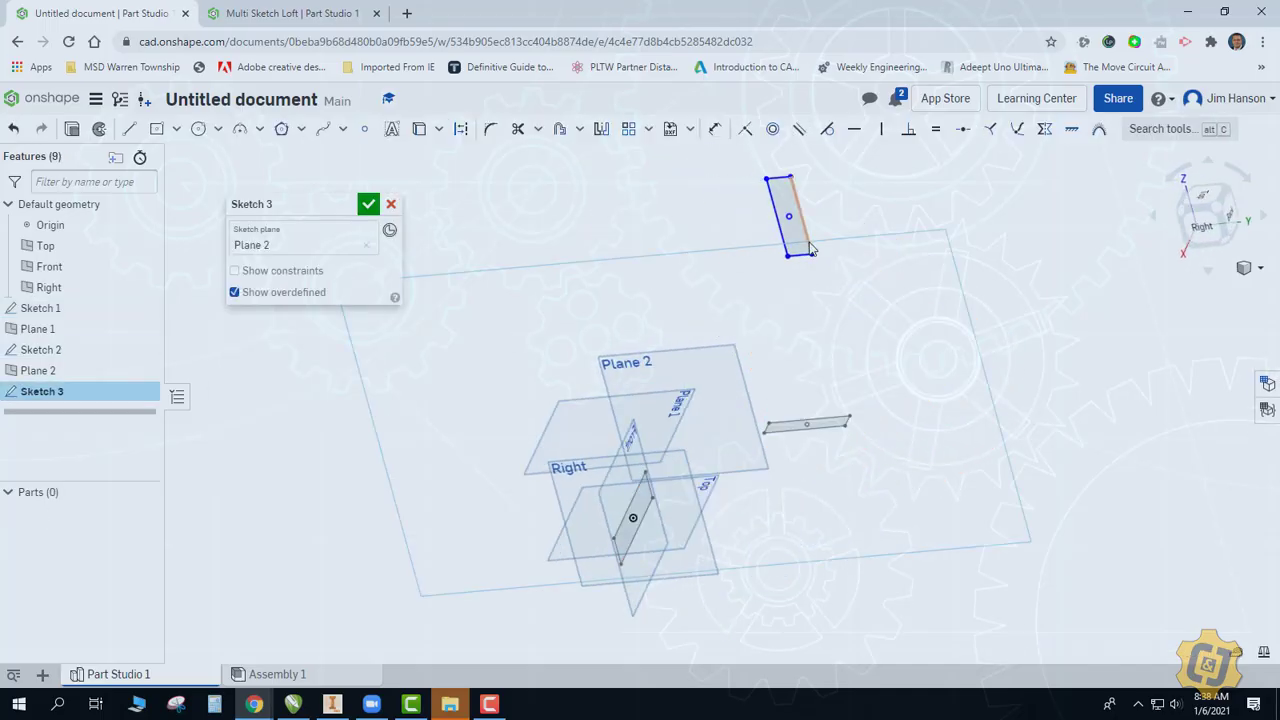
{"action": "left_click", "coordinate": [368, 203]}
{"action": "right_click", "coordinate": [434, 251]}
{"action": "left_click", "coordinate": [632, 517]}
{"action": "right_click_drag", "start_coordinate": [632, 517], "coordinate": [700, 480]}
Step: Try a loft through the three rectangles using the moved and widened Sketch 3 profile
{"action": "left_click", "coordinate": [224, 128]}
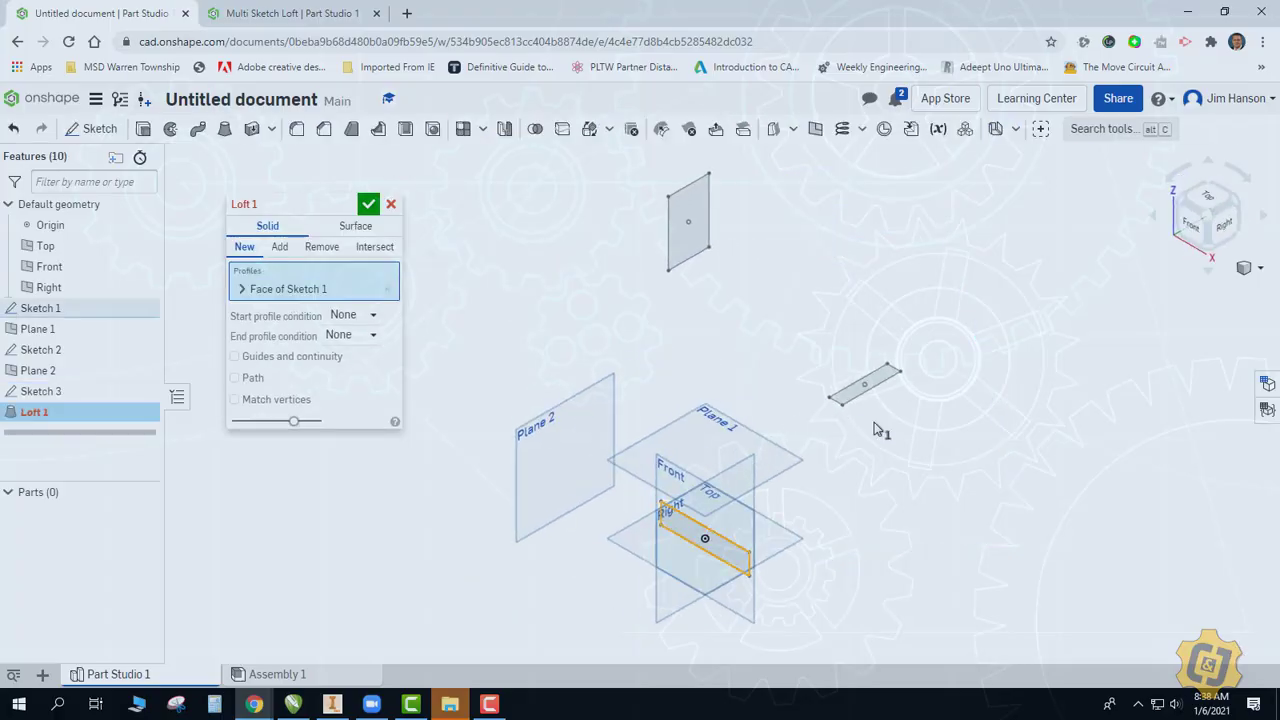
{"action": "left_click", "coordinate": [860, 388]}
{"action": "left_click", "coordinate": [703, 259]}
{"action": "right_click_drag", "start_coordinate": [657, 400], "coordinate": [429, 223]}
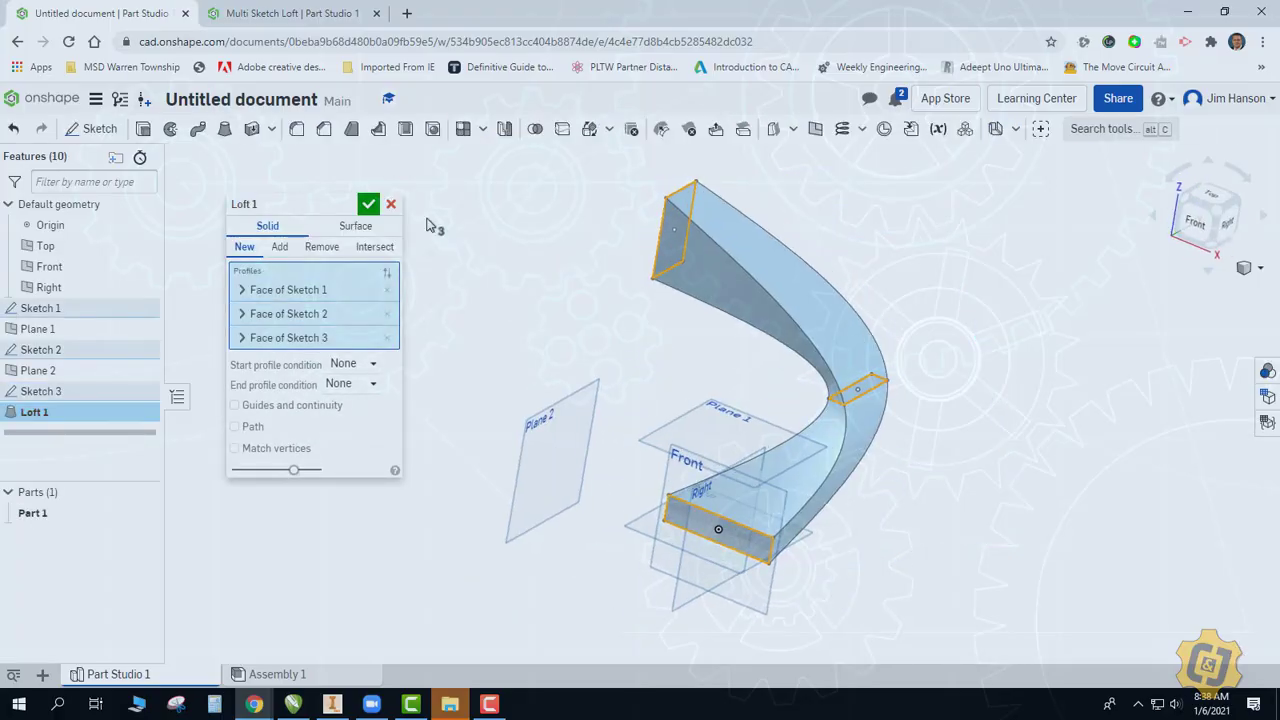
{"action": "left_click", "coordinate": [391, 203]}
Step: Widen the Sketch 2 rectangle in the X direction and accept the sketch
{"action": "double_click", "coordinate": [852, 390]}
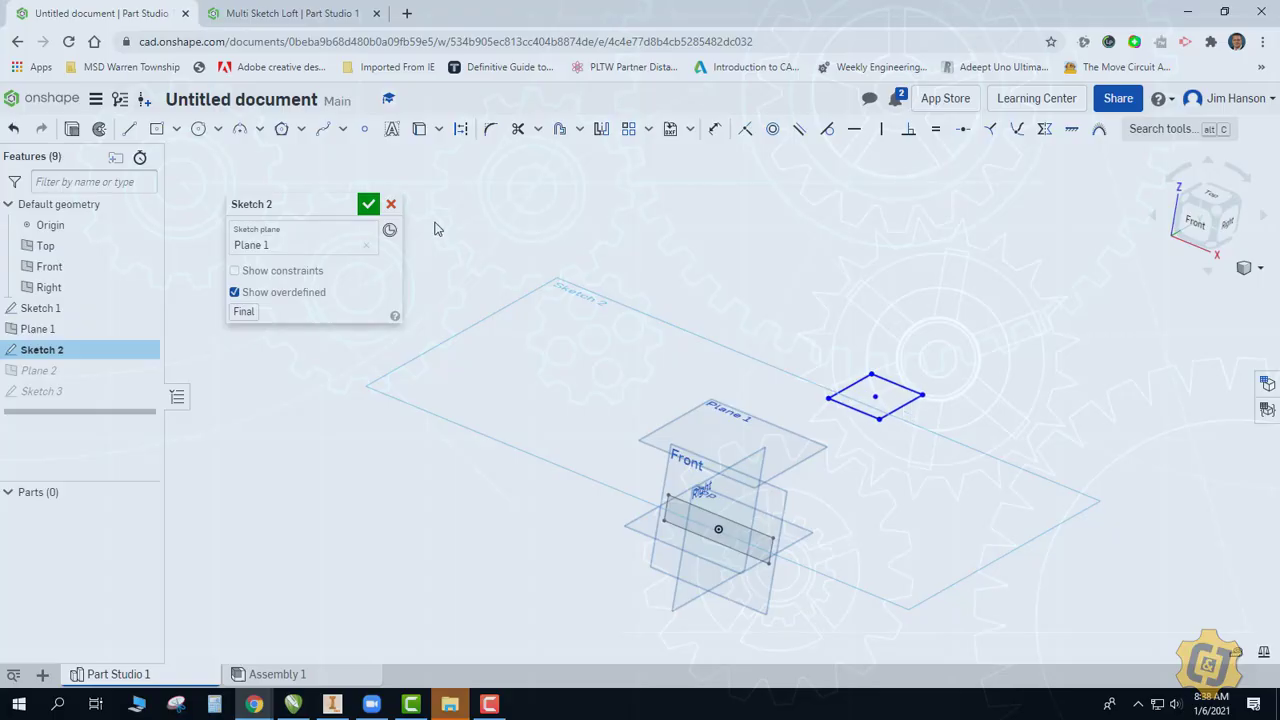
{"action": "left_click", "coordinate": [368, 203]}
Step: Create a new solid loft through the faces of Sketch 1, Sketch 2 and Sketch 3, in that order
{"action": "left_click", "coordinate": [224, 128]}
{"action": "left_click", "coordinate": [700, 515]}
{"action": "left_click", "coordinate": [860, 400]}
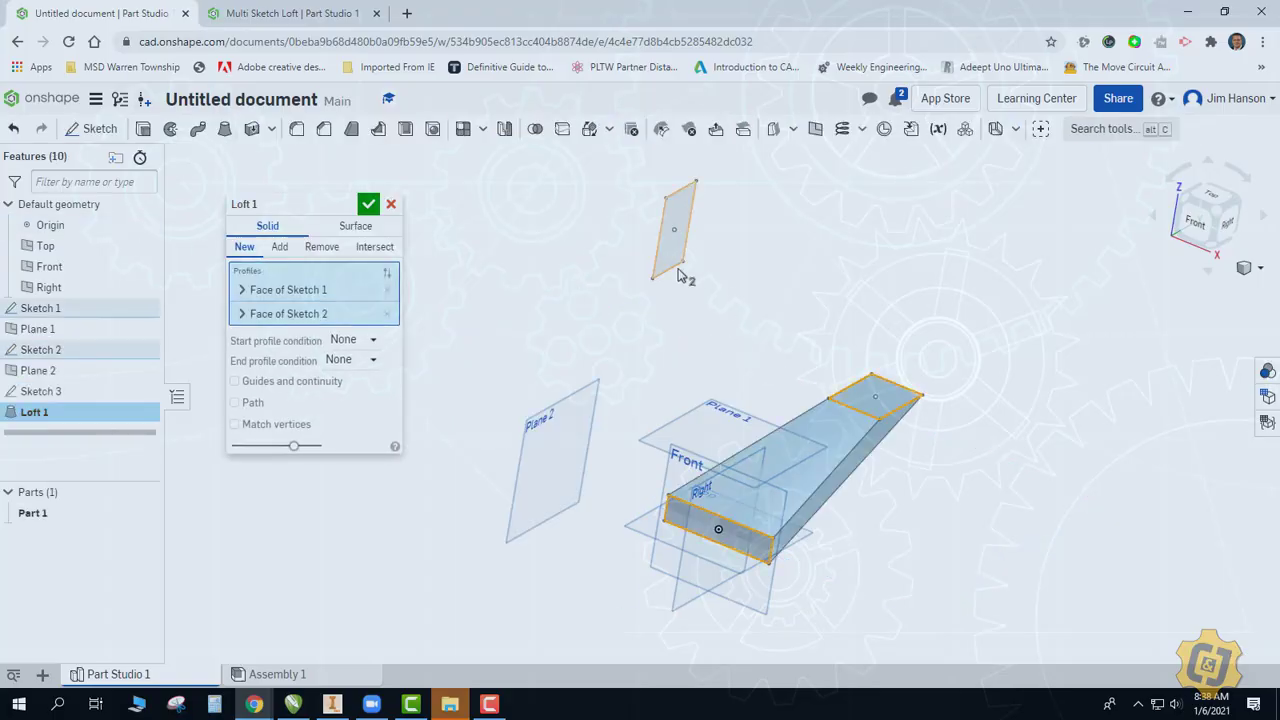
{"action": "left_click", "coordinate": [678, 272]}
{"action": "left_click", "coordinate": [368, 203]}
{"action": "right_click", "coordinate": [500, 335]}
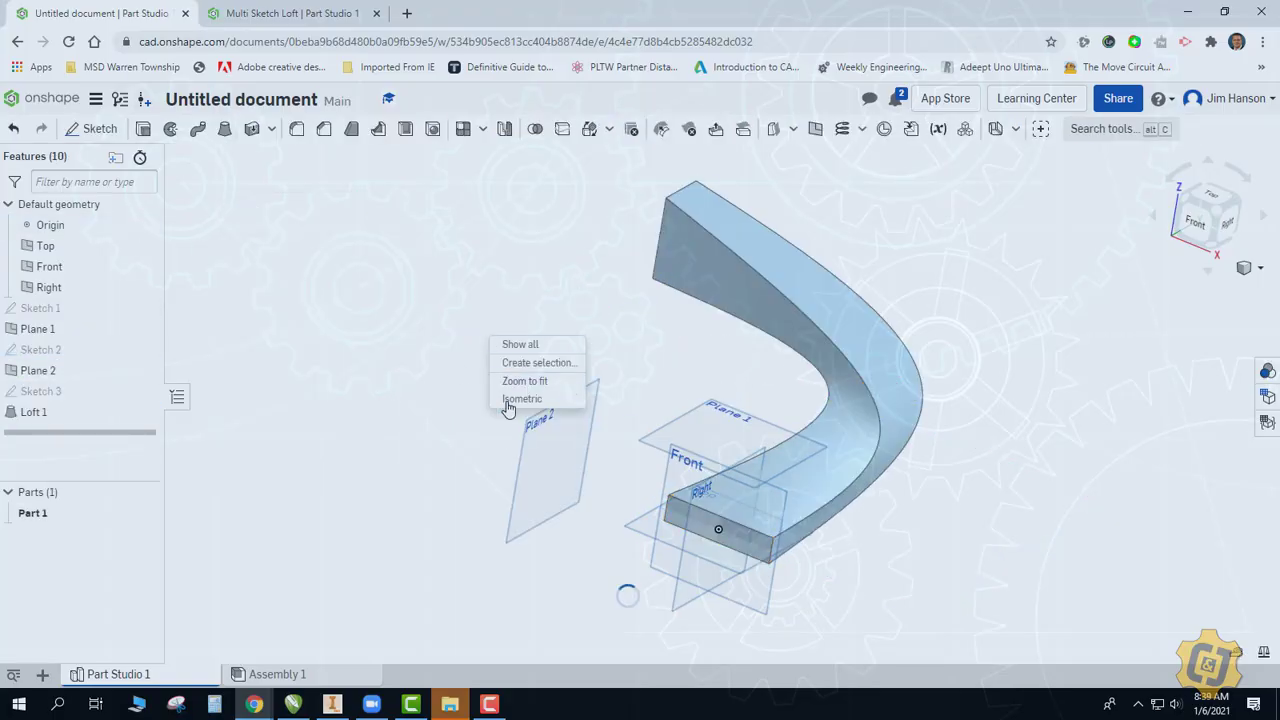
{"action": "left_click", "coordinate": [515, 403]}
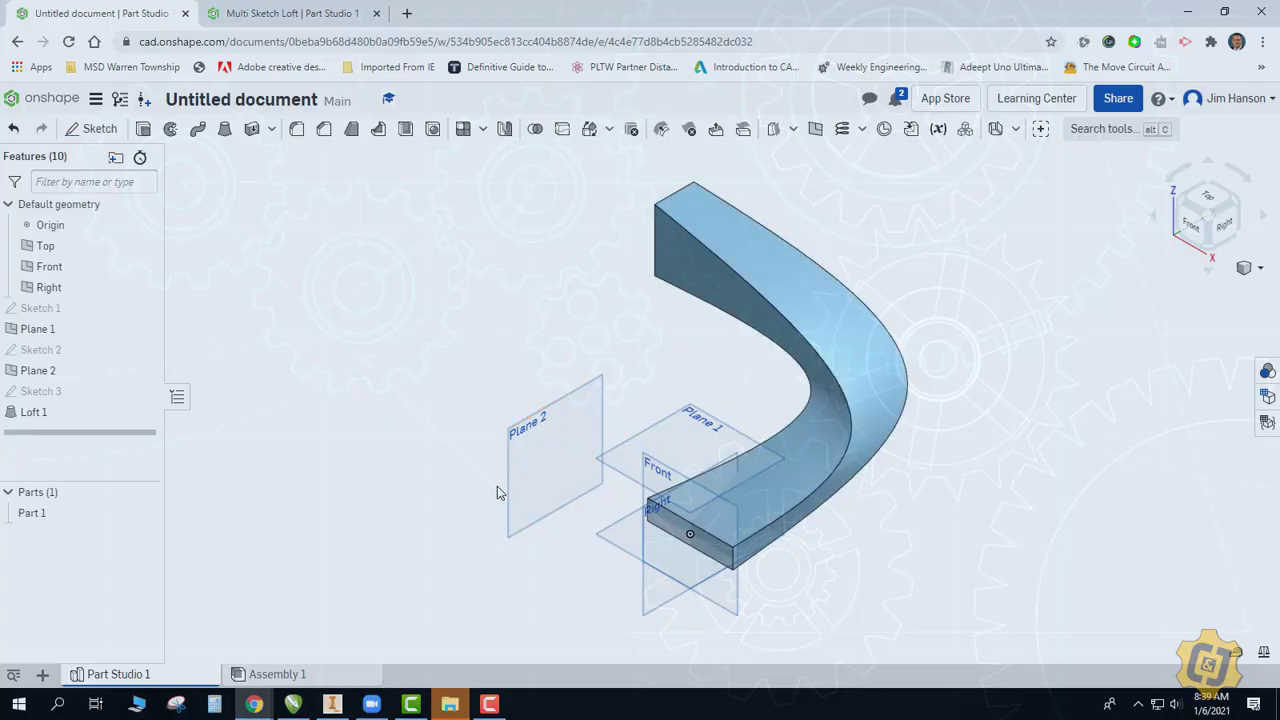
{"action": "right_click_drag", "start_coordinate": [523, 563], "coordinate": [643, 517]}
{"action": "right_click_drag", "start_coordinate": [726, 532], "coordinate": [691, 552]}
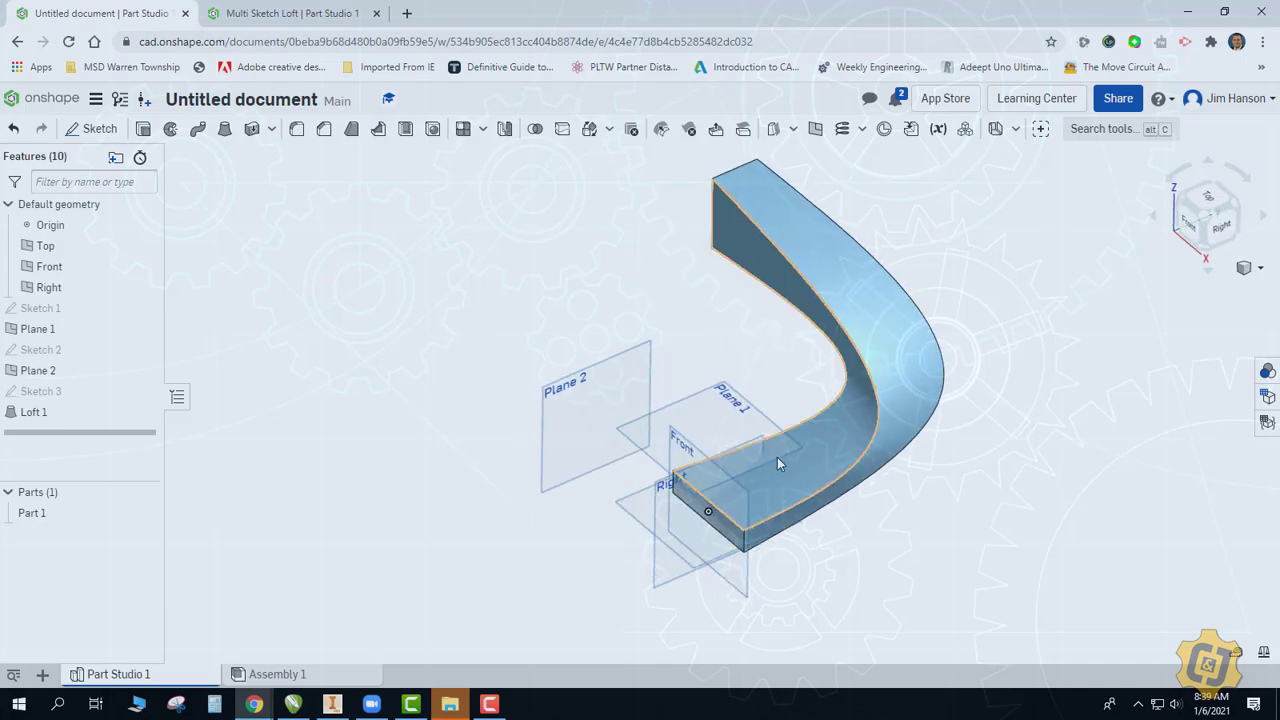